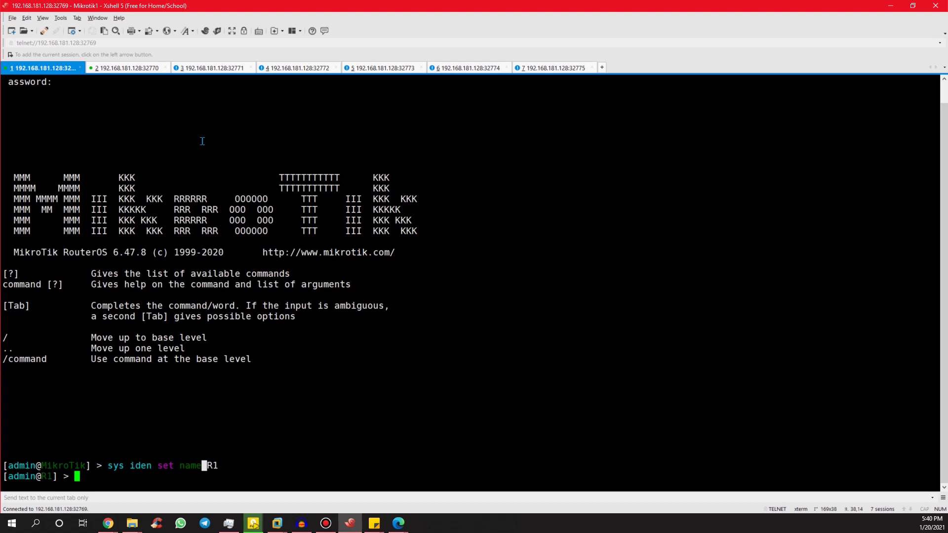
# Create the lo0 loopback bridge on R1 and assign it 1.1.1.1/32.
pyautogui.write('e=lo0')
pyautogui.press('Return')
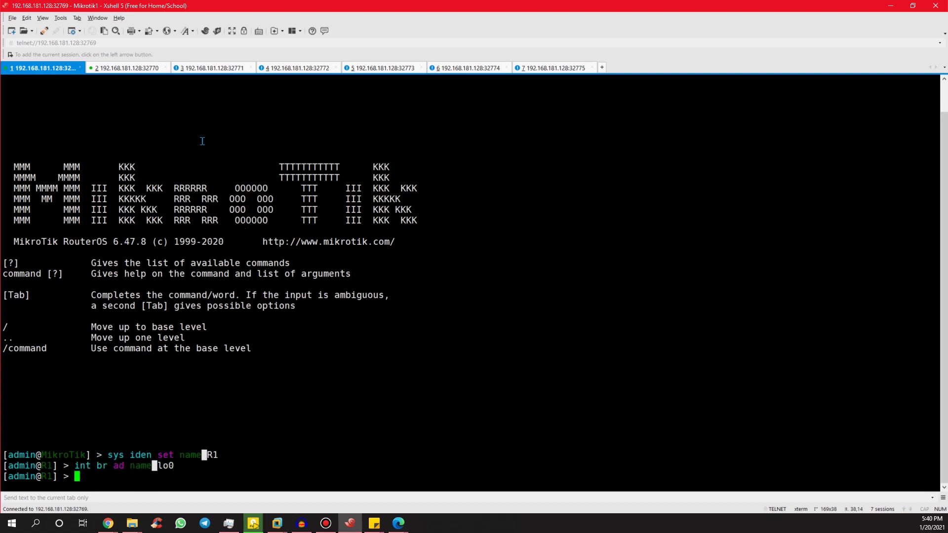
pyautogui.write('ip add add')
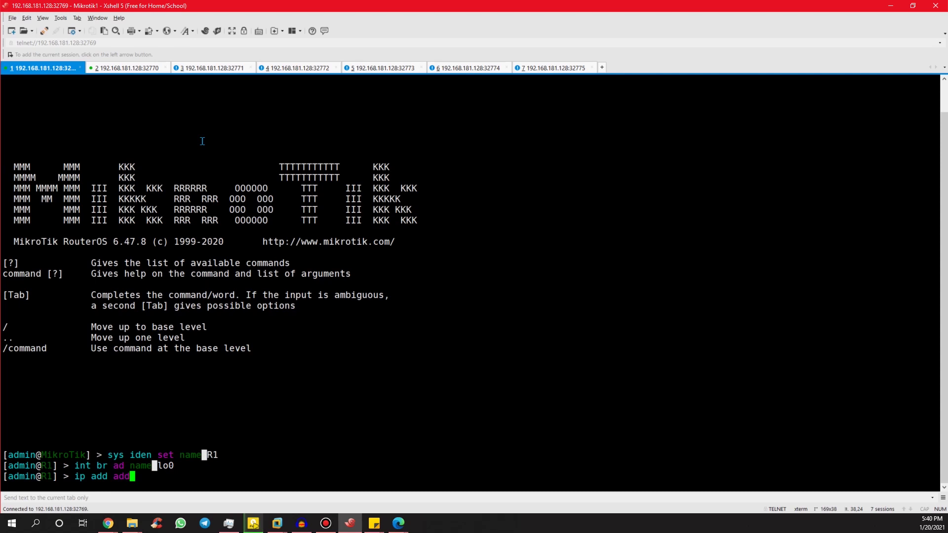
pyautogui.write('add=1.1.1.1/32 int=lo0')
pyautogui.press('Return')
# Assign 12.12.12.1/24 to ether1, checking the lab topology diagram for the address.
pyautogui.write('ip ad ad ad')
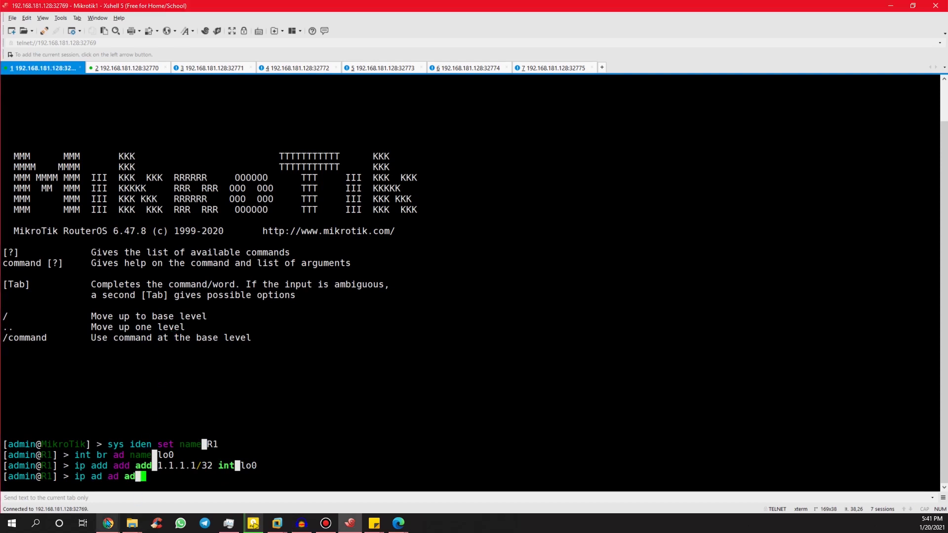
pyautogui.moveTo(106, 526)
pyautogui.click(94, 492)
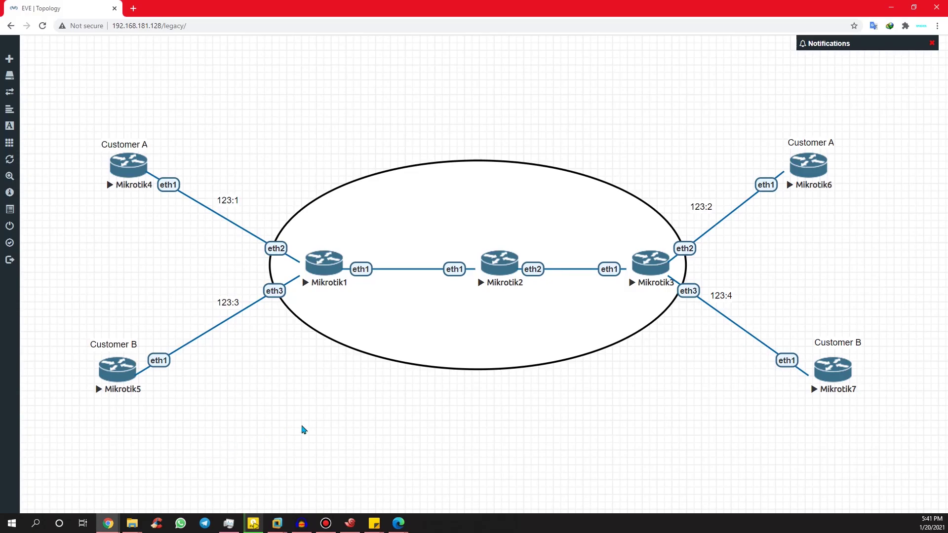
pyautogui.hotkey('alt', 'Tab')
pyautogui.write('12')
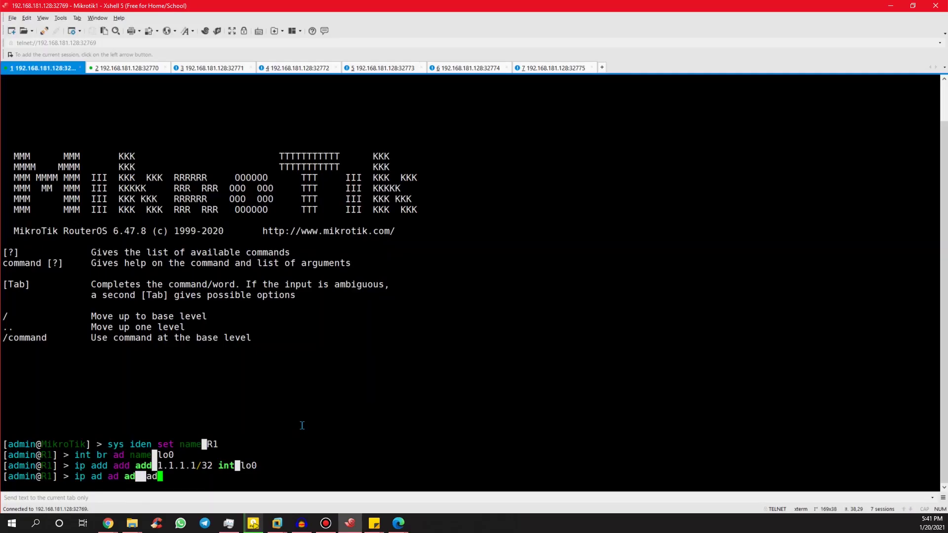
pyautogui.write('.12.12.1/24 interface=ether1')
pyautogui.press('Return')
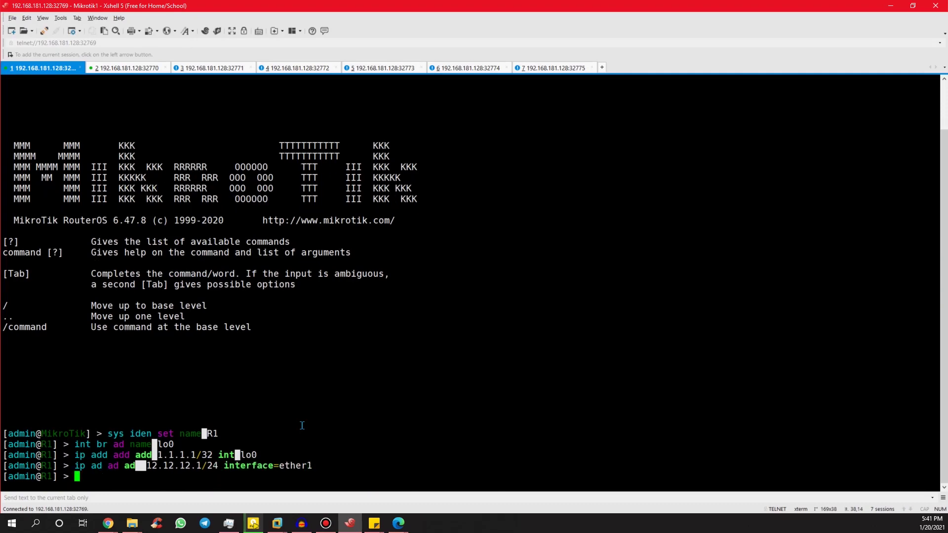
pyautogui.hotkey('alt', 'Tab')
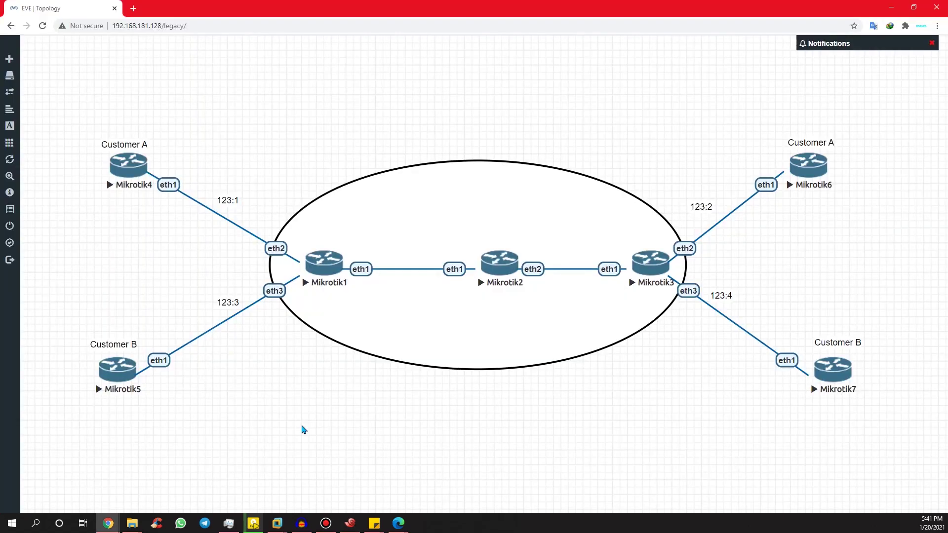
pyautogui.hotkey('alt', 'Tab')
pyautogui.hotkey('alt', 'Tab')
pyautogui.hotkey('alt', 'Tab')
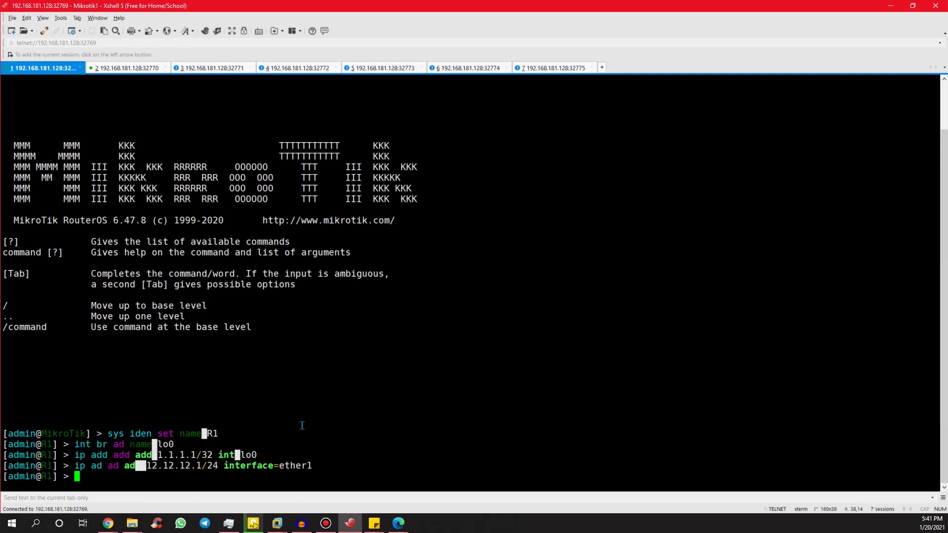
# Add 14.14.14.1/24 on ether2 and 16.16.16.1/24 on ether3 of R1.
pyautogui.hotkey('alt', 'Tab')
pyautogui.hotkey('alt', 'Tab')
pyautogui.write('14')
pyautogui.press('BackSpace')
pyautogui.press('BackSpace')
pyautogui.write('ip ad ad ad 14.14.14.1/24 int')
pyautogui.press('Tab')
pyautogui.write('ether2')
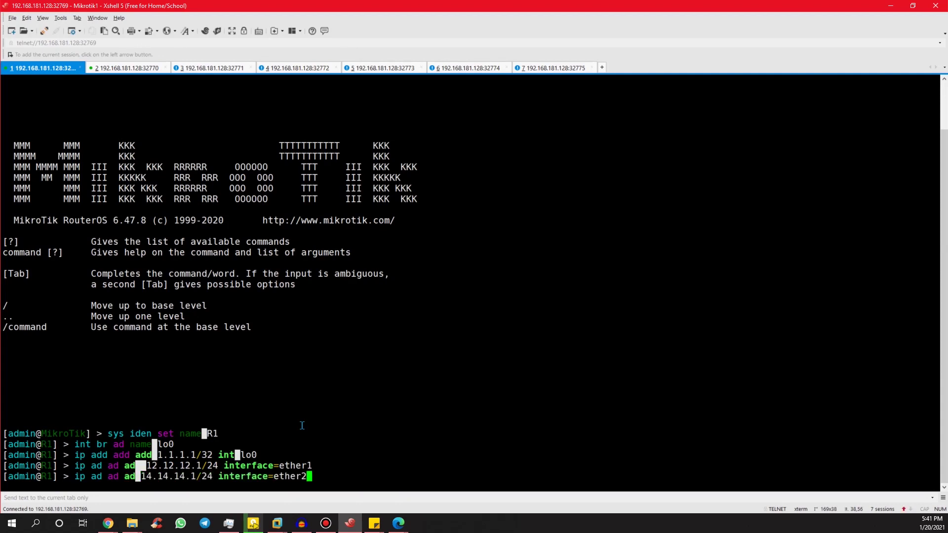
pyautogui.press('Return')
pyautogui.write('ip ad ad')
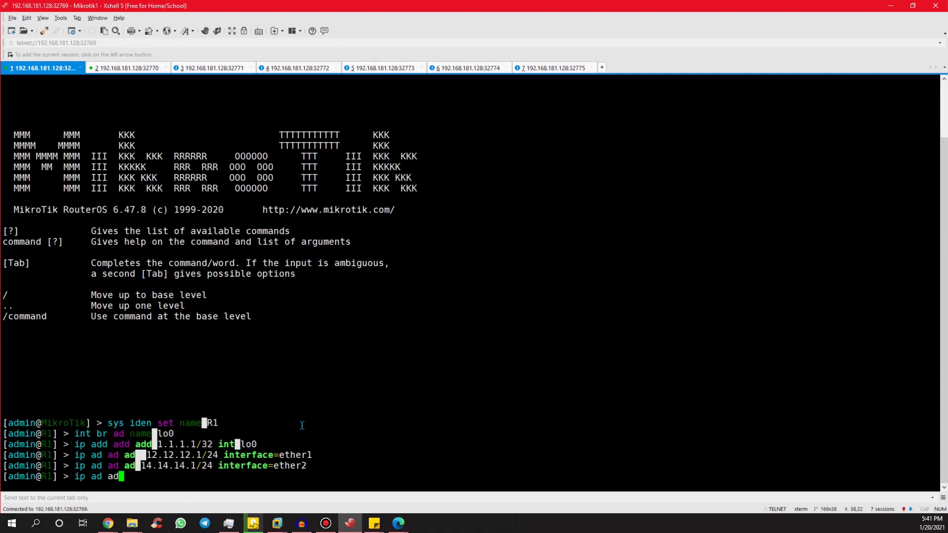
pyautogui.write(' ad 16.15')
pyautogui.press('BackSpace')
pyautogui.write('6.16.1/24')
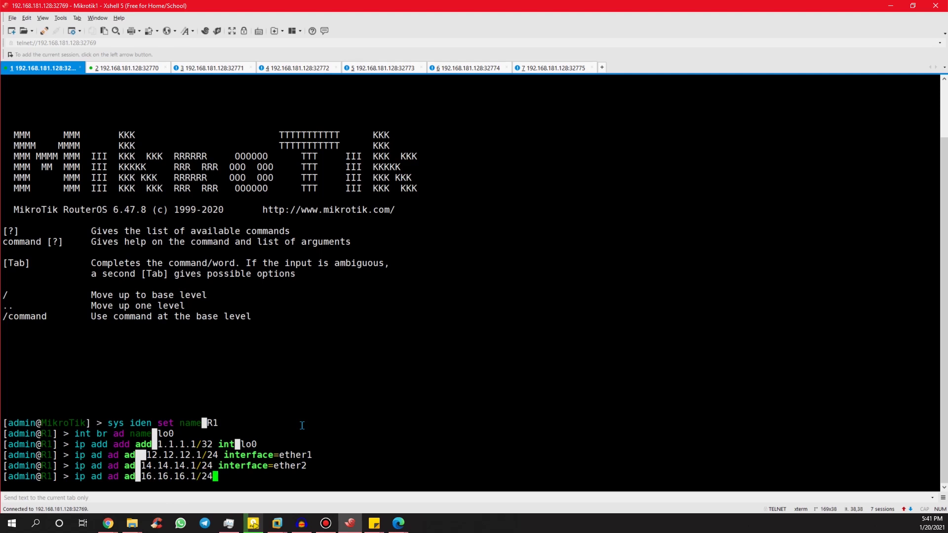
pyautogui.write(' interface=ether3')
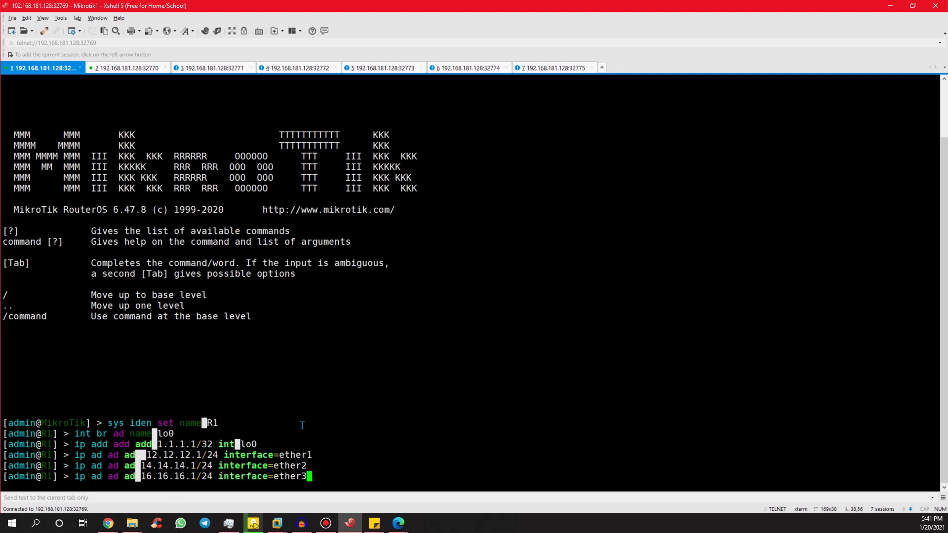
pyautogui.press('Return')
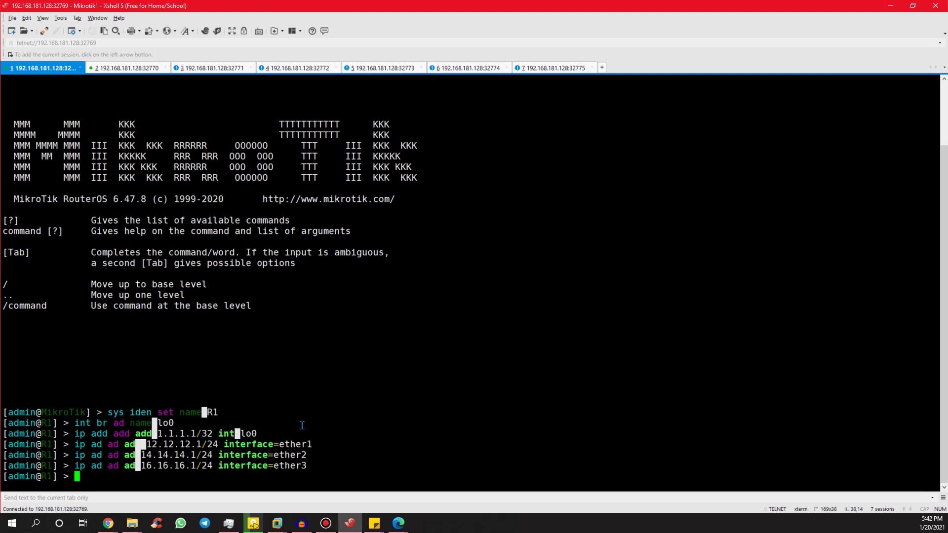
# Add 1.1.1.1/32 and 12.12.12.0/24 as RIP networks on R1.
pyautogui.write('routing rip net')
pyautogui.press('Return')
pyautogui.write('add net')
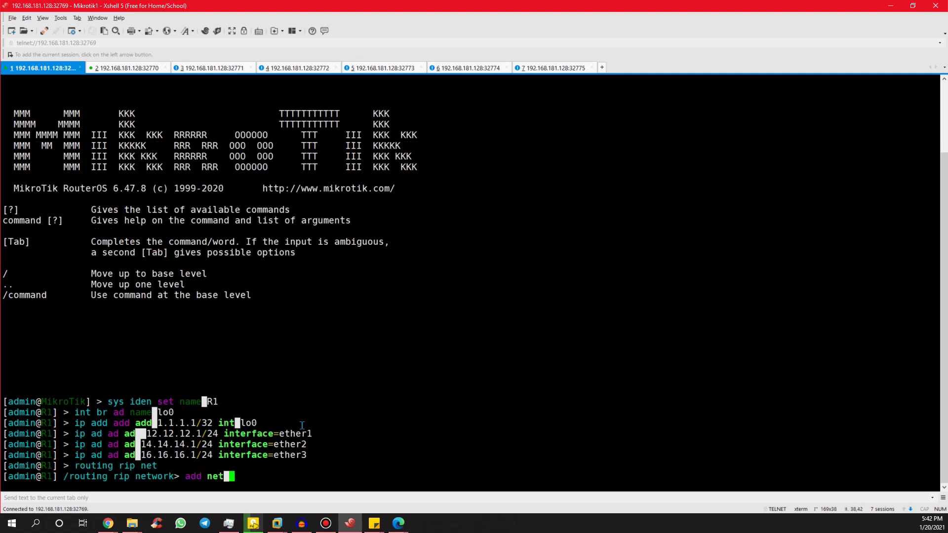
pyautogui.write(' 1.1.1.1/32')
pyautogui.press('Return')
pyautogui.write('add ')
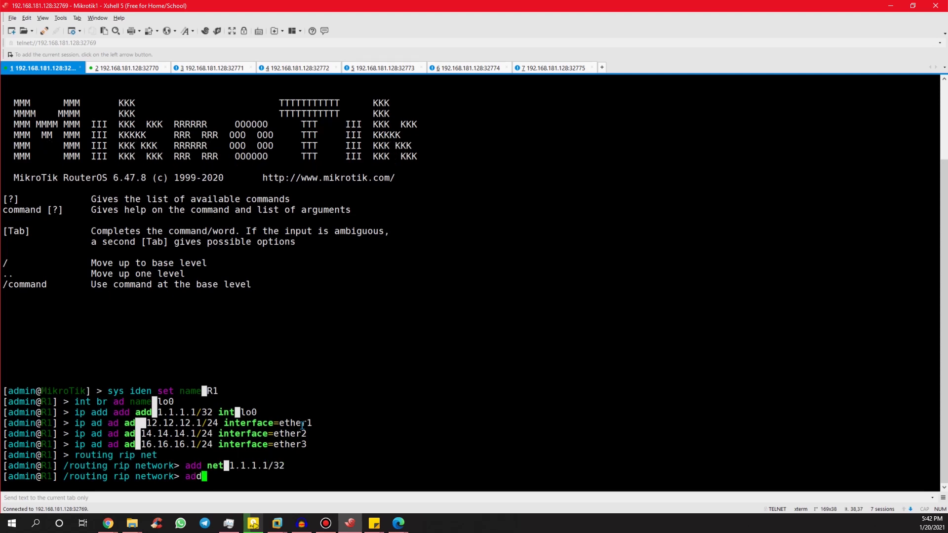
pyautogui.write('net 12.12.')
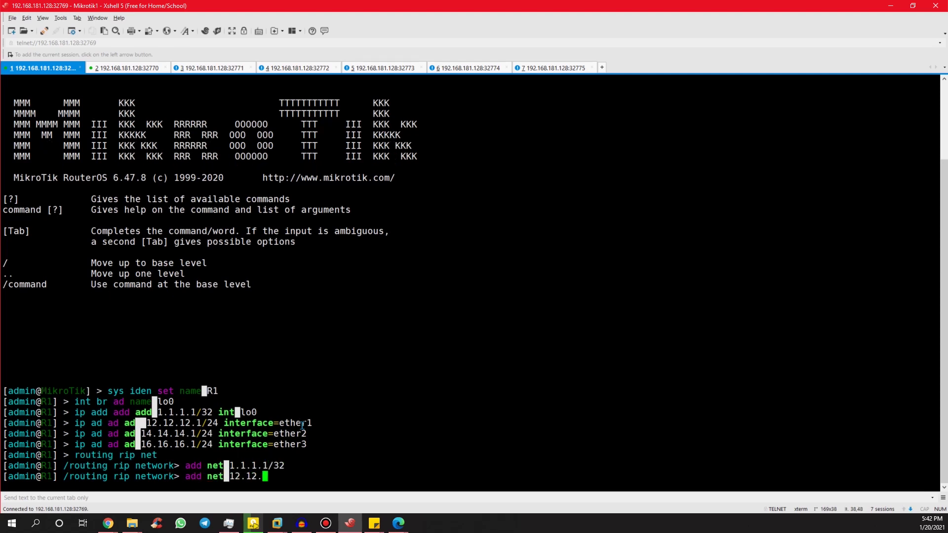
pyautogui.write('12.0/24')
pyautogui.press('Return')
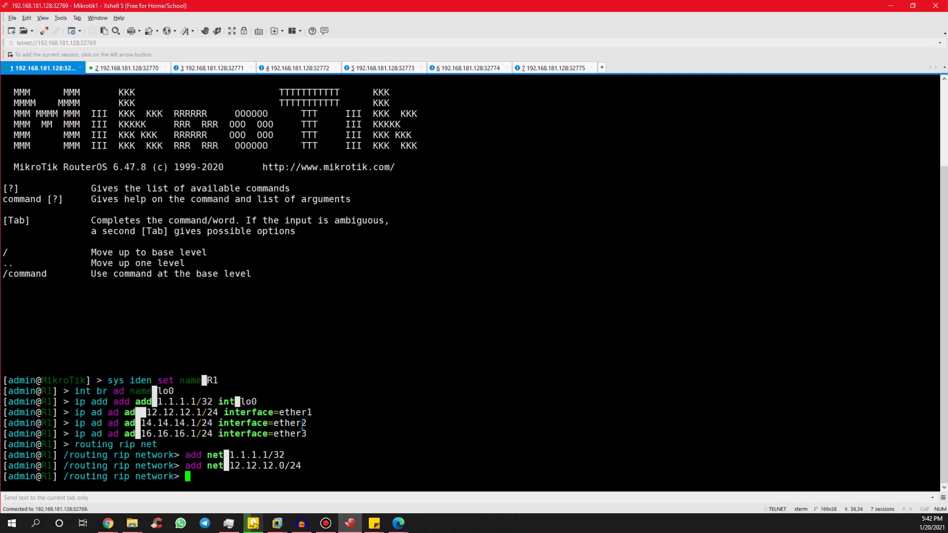
# Return to the root menu and enter the LDP command with lsr-id and transport-address 1.1.1.1.
pyautogui.write('..')
pyautogui.press('Return')
pyautogui.write('..')
pyautogui.press('Return')
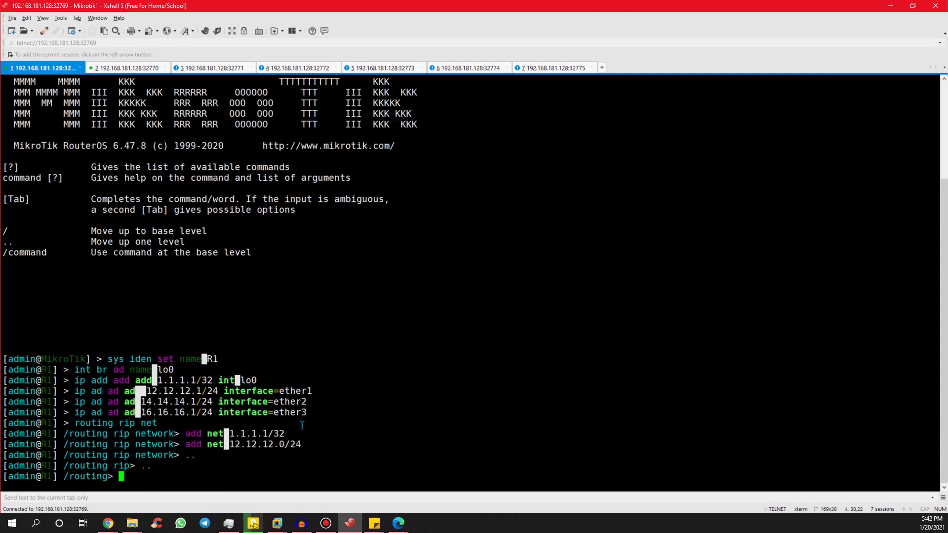
pyautogui.write('..')
pyautogui.press('Return')
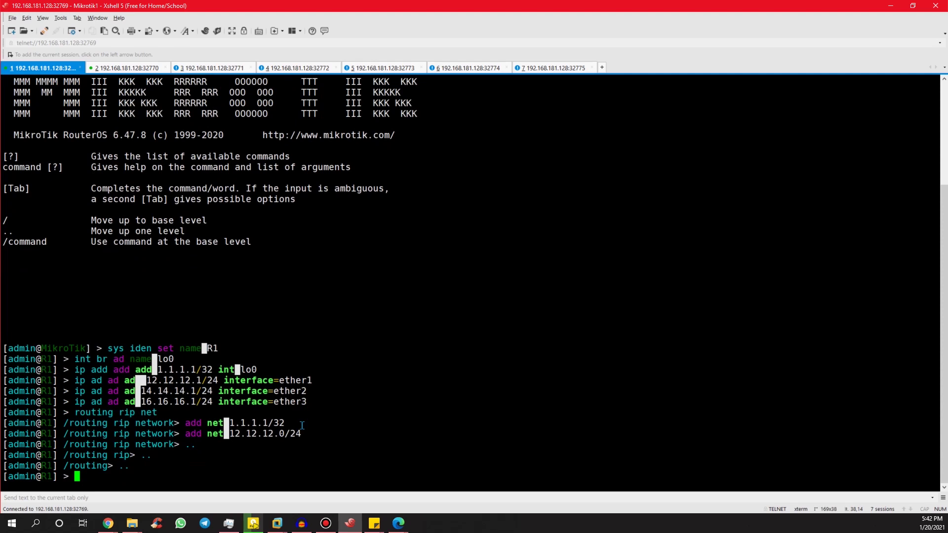
pyautogui.write('mpls ldp set ena=yes lsr-id=1.1.1.1 transport-address=1.1.1.1')
# Enable LDP with LSR ID 1.1.1.1 and add ether1 as an LDP interface.
pyautogui.press('Return')
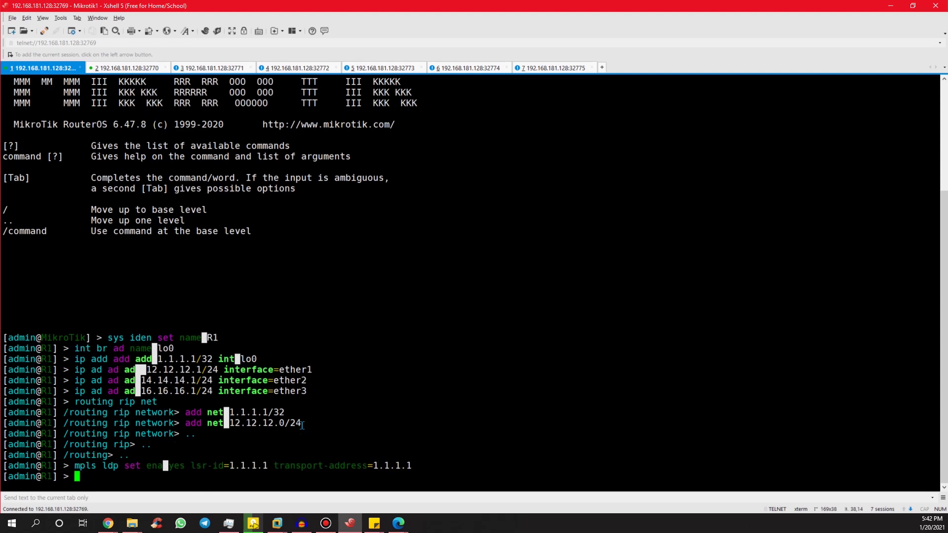
pyautogui.write('mpls ldp int add interface=ether1')
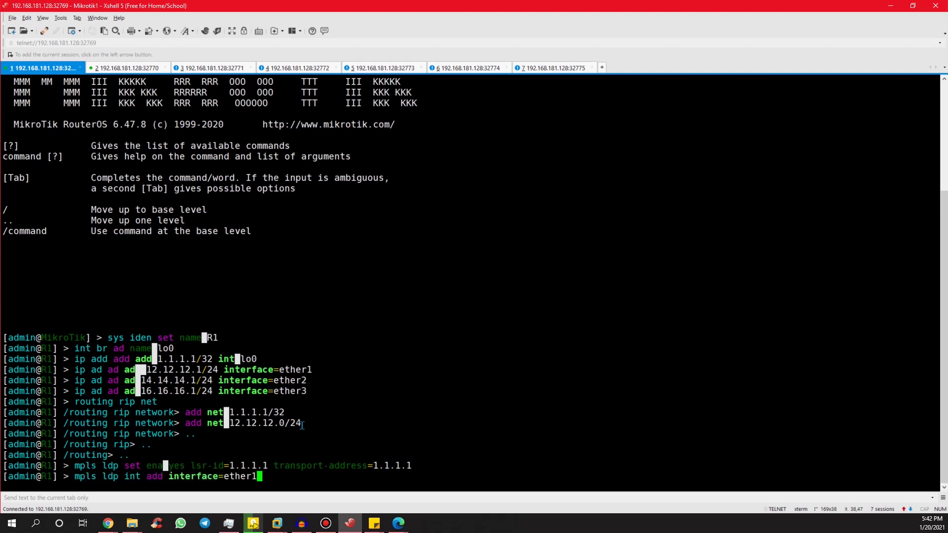
pyautogui.press('Return')
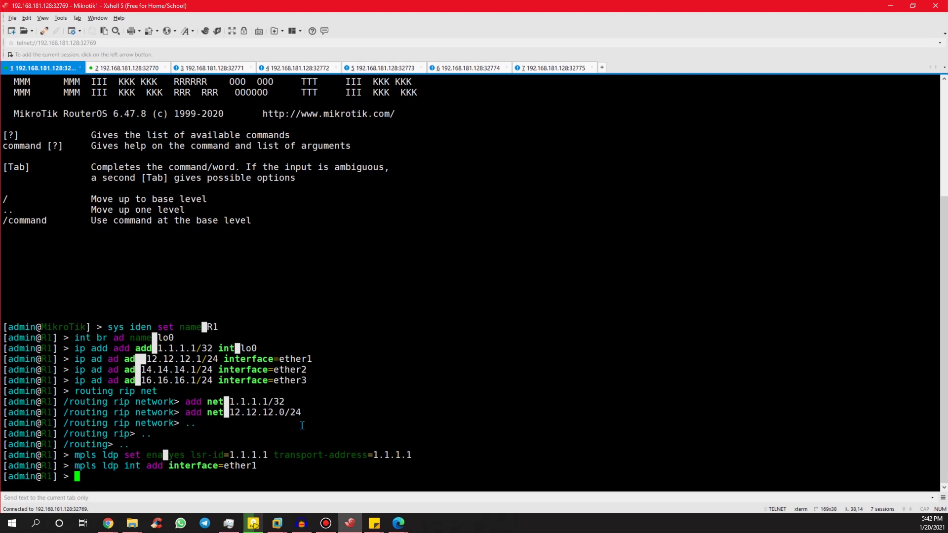
pyautogui.write('routing bgp ins set defa as=12')
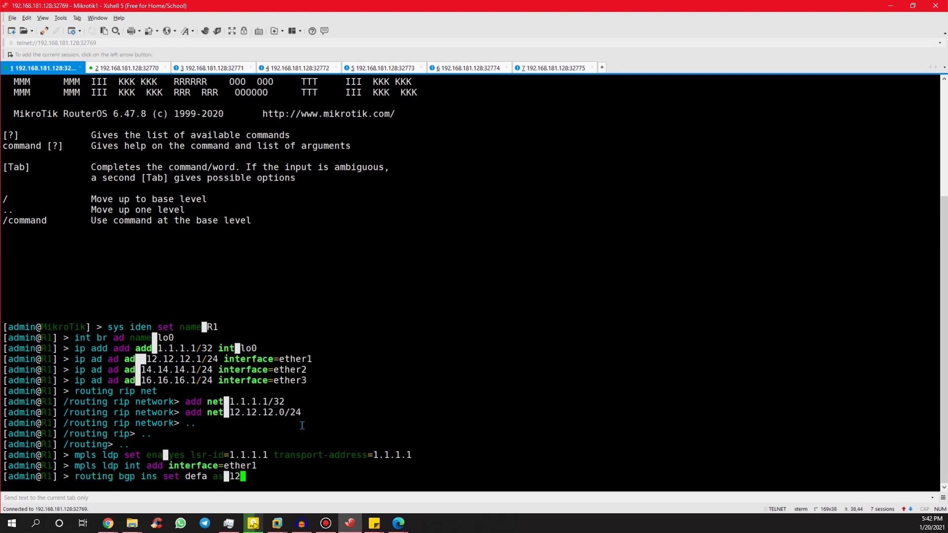
pyautogui.write('3')
# Set BGP AS 123 and add VPNv4 peer peer1 to 2.2.2.2, AS 123, sourced from lo0.
pyautogui.press('Return')
pyautogui.write('routing bgp peer add add')
pyautogui.press('Tab')
pyautogui.write('vpnv4 ')
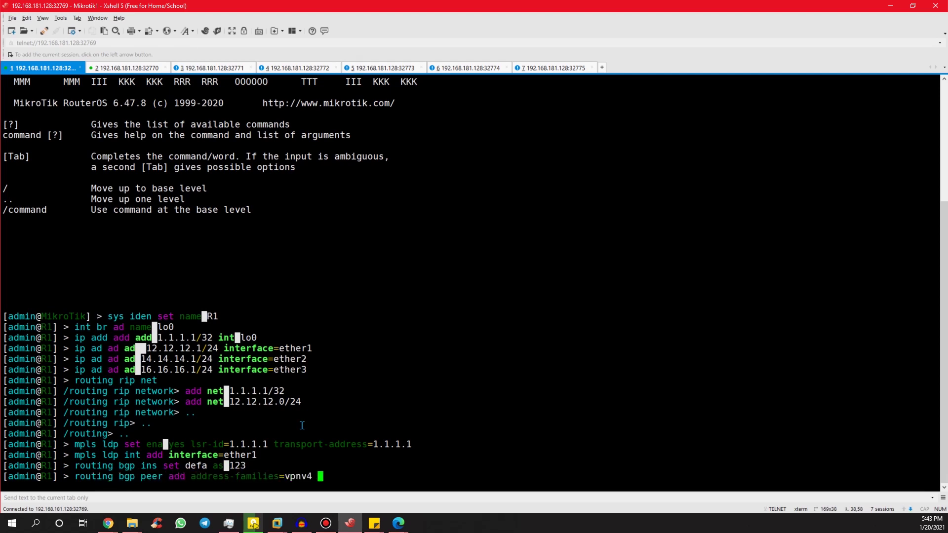
pyautogui.write('na')
pyautogui.press('Tab')
pyautogui.write('peer1 remo')
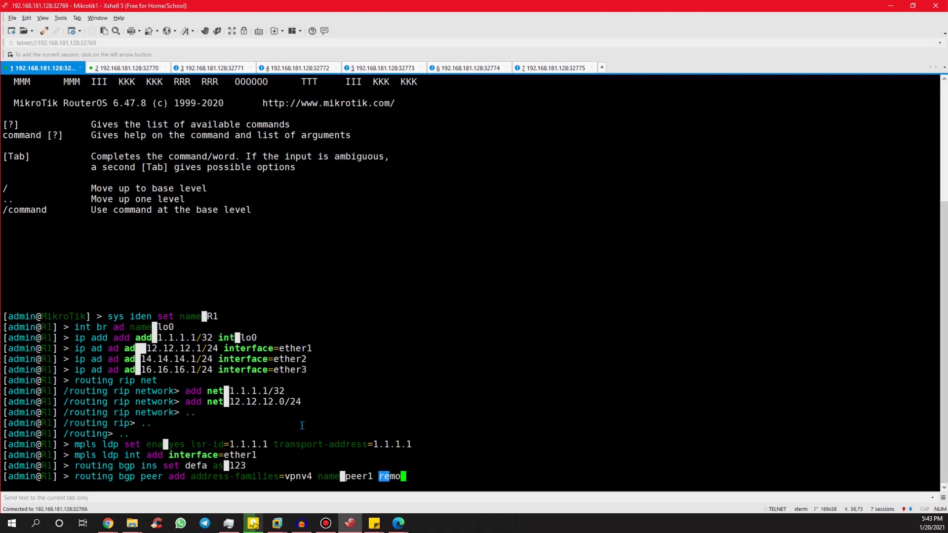
pyautogui.write('te-add=2.2.')
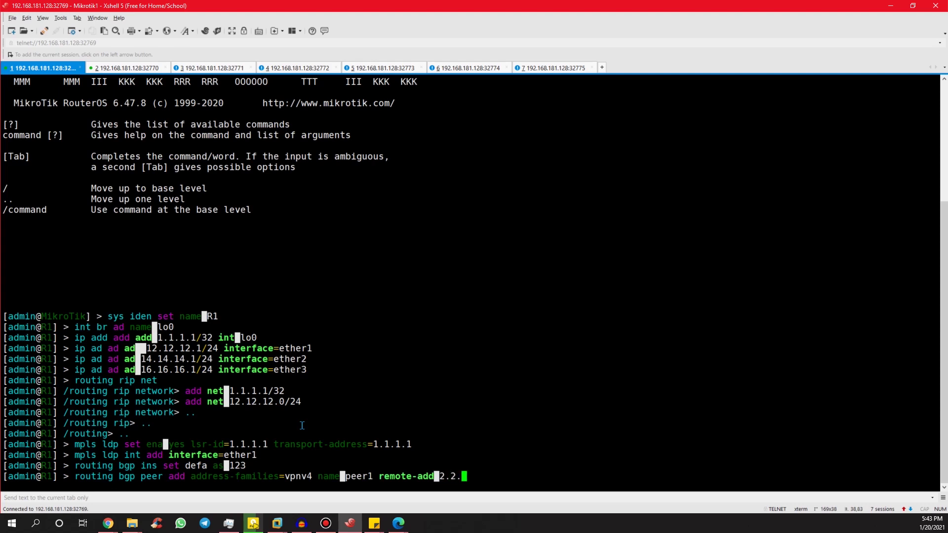
pyautogui.write('2.2 remote-as=')
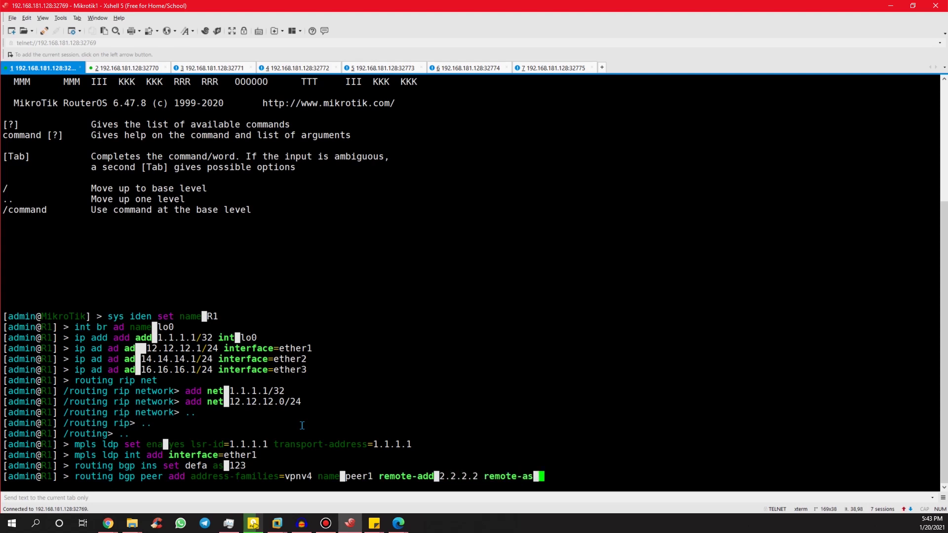
pyautogui.write('123 update-source=lo0')
pyautogui.press('Return')
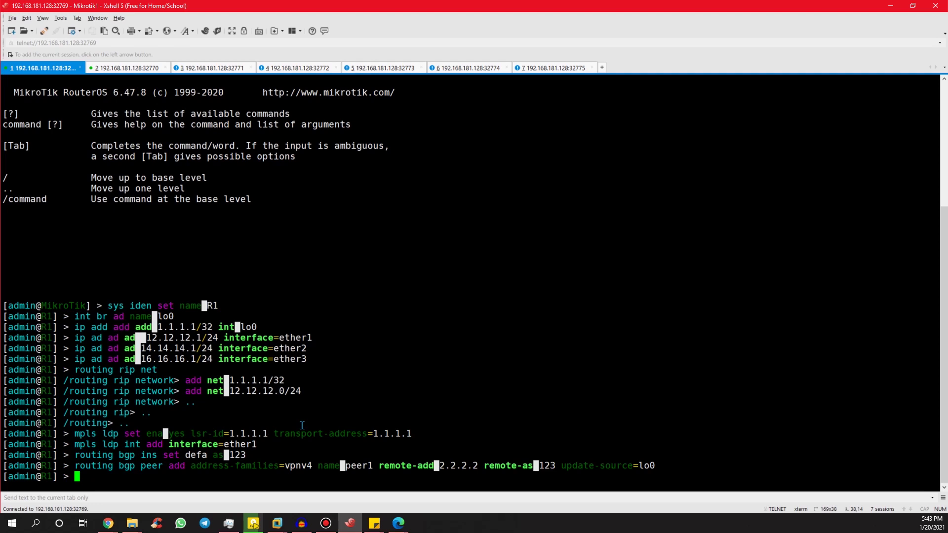
pyautogui.write('ip ro vrf')
# Begin the vrfA entry with export target 123:1, import target 123:2 and its interface.
pyautogui.press('Return')
pyautogui.write('add expo')
pyautogui.press('Tab')
pyautogui.write('123:1')
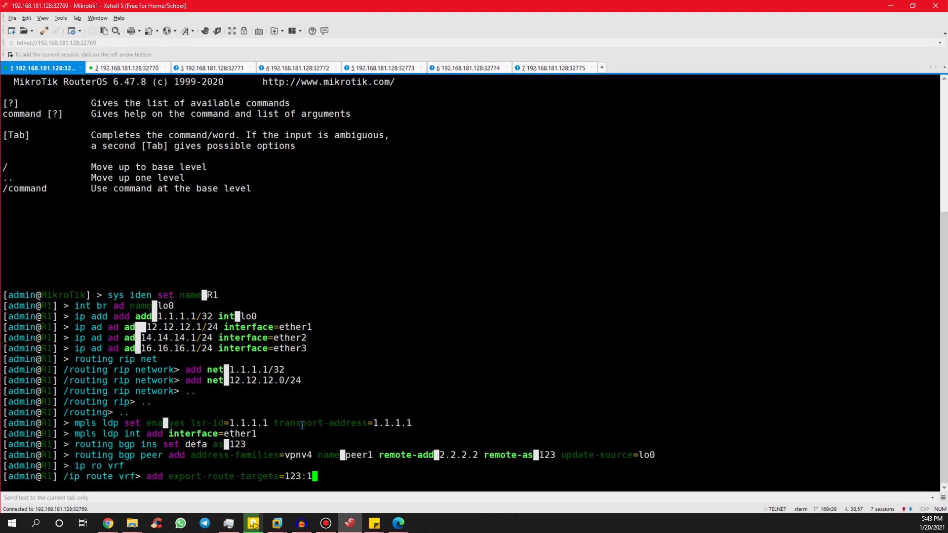
pyautogui.write(' im')
pyautogui.press('Tab')
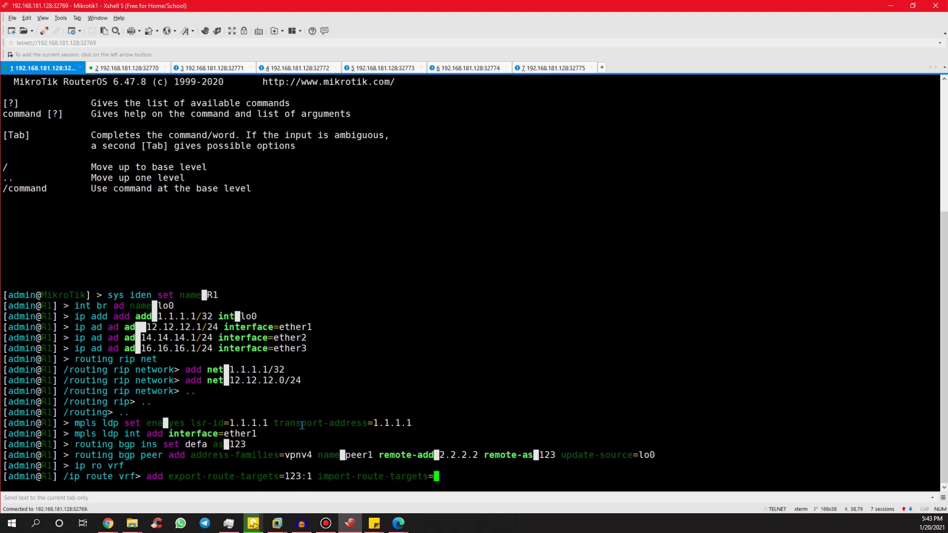
pyautogui.write('123:2')
pyautogui.write(' in')
pyautogui.press('Tab')
pyautogui.write('ether1')
# Finish vrfA with route distinguisher 123:1 and routing mark vrfA, and submit it.
pyautogui.hotkey('alt', 'Tab')
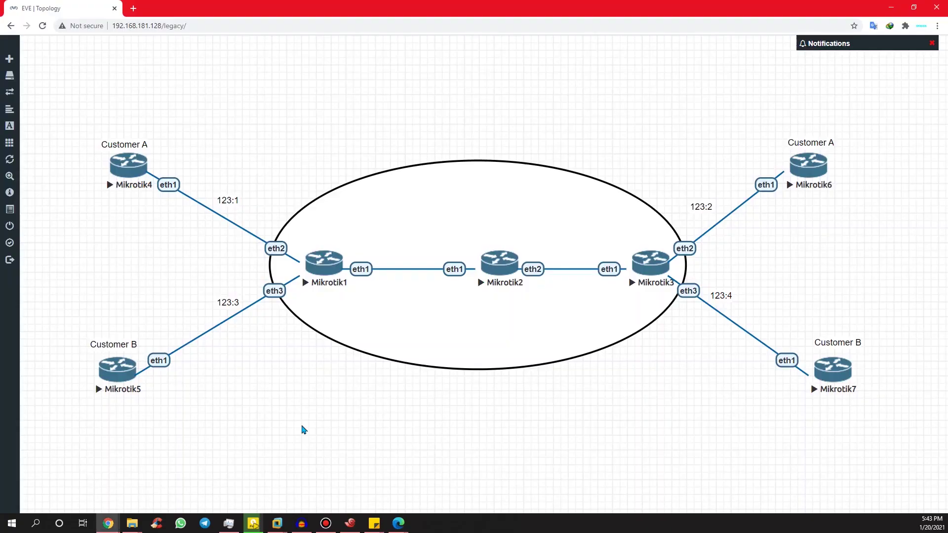
pyautogui.hotkey('alt', 'Tab')
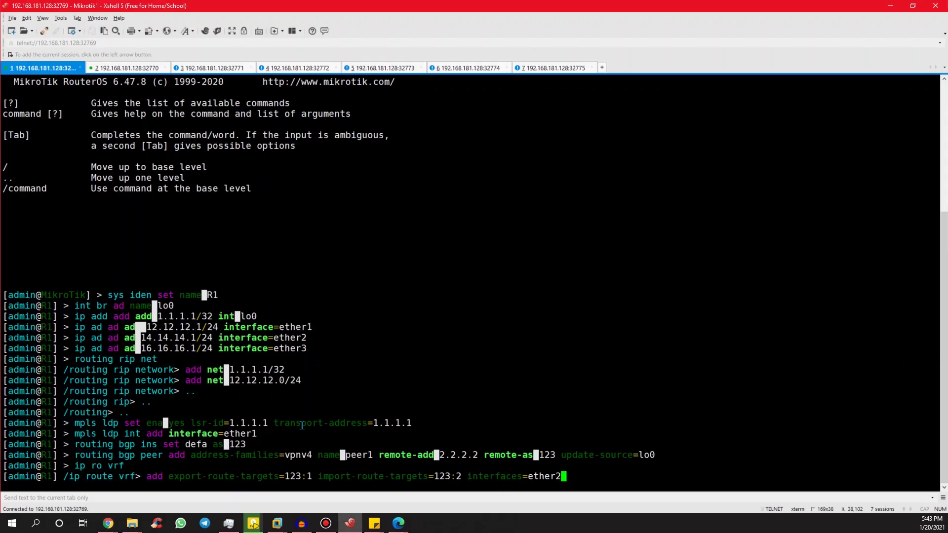
pyautogui.write('routte-')
pyautogui.press('BackSpace')
pyautogui.press('BackSpace')
pyautogui.press('BackSpace')
pyautogui.write('e-')
pyautogui.press('Tab')
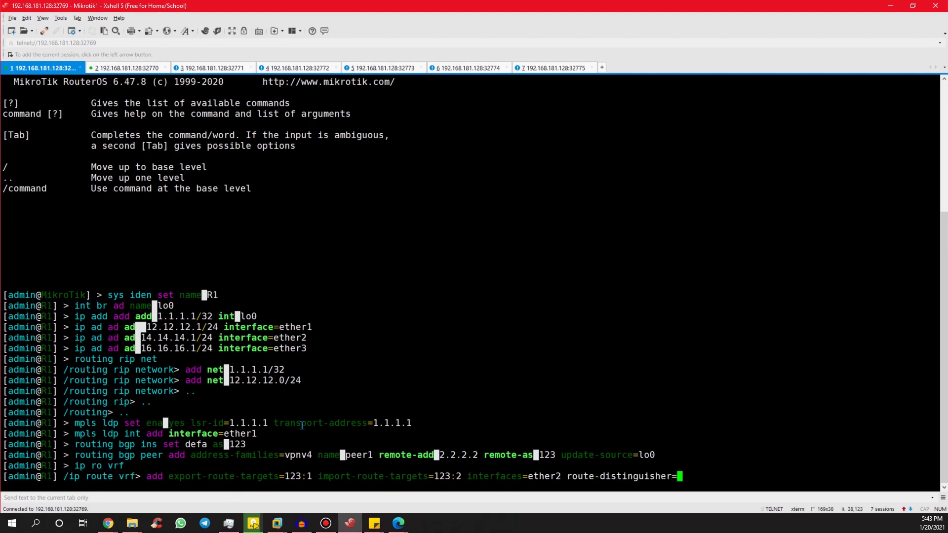
pyautogui.write('123:1 routing-mark=')
pyautogui.write('vrf')
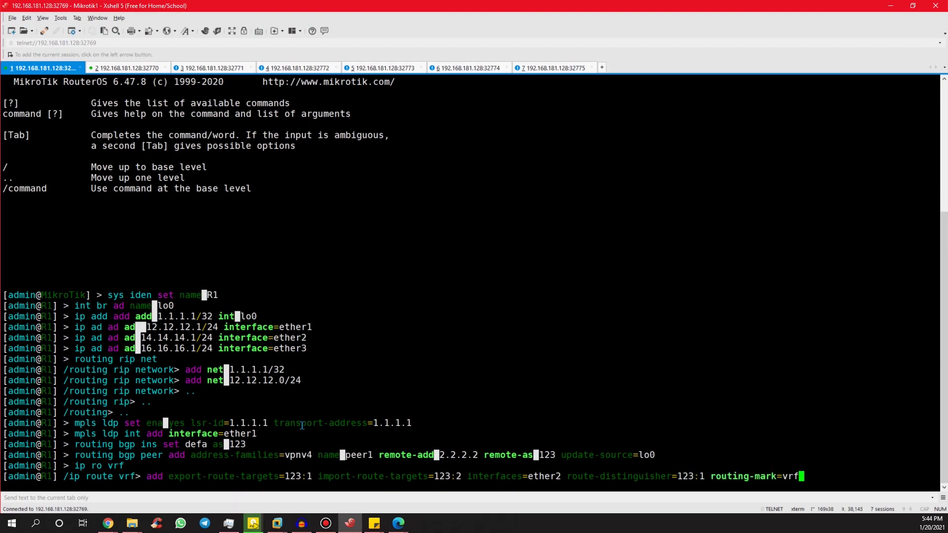
pyautogui.write('A')
pyautogui.press('Return')
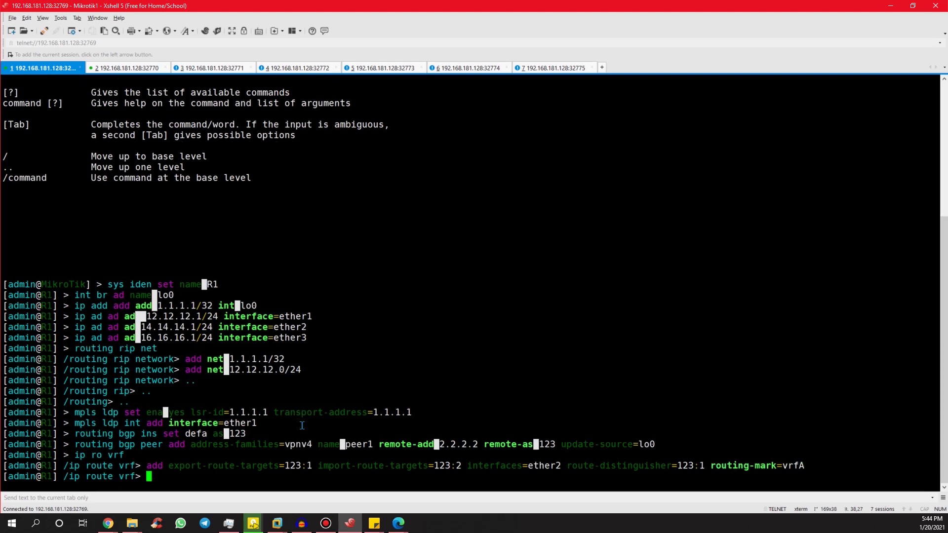
# Reuse the vrfA command for vrfB with route distinguisher 123:3 on ether3.
pyautogui.press('Up')
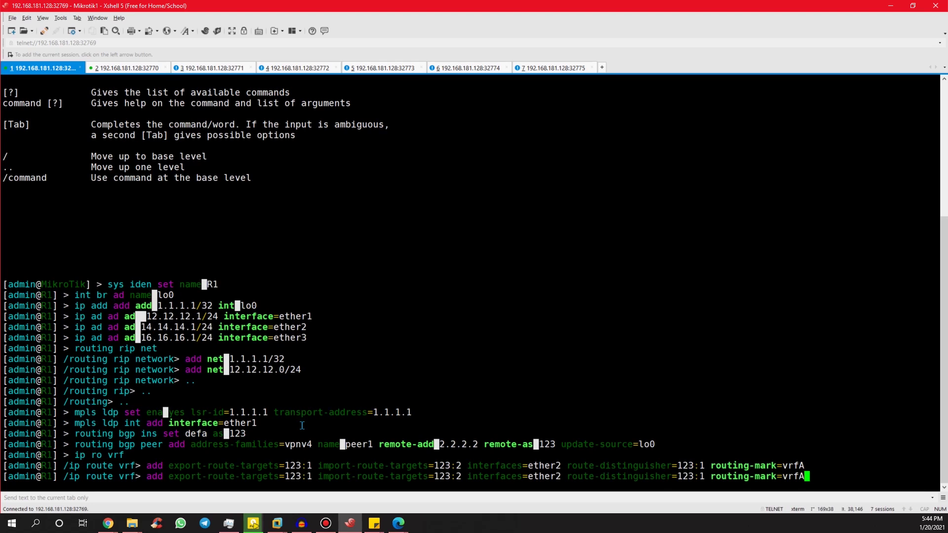
pyautogui.press('Left')
pyautogui.press('Left')
pyautogui.press('Left')
pyautogui.press('Left')
pyautogui.press('Left')
pyautogui.press('Left')
pyautogui.press('Left')
pyautogui.press('Left')
pyautogui.press('Left')
pyautogui.press('Left')
pyautogui.press('Left')
pyautogui.press('Left')
pyautogui.press('Left')
pyautogui.press('Left')
pyautogui.press('Left')
pyautogui.hotkey('alt', 'Tab')
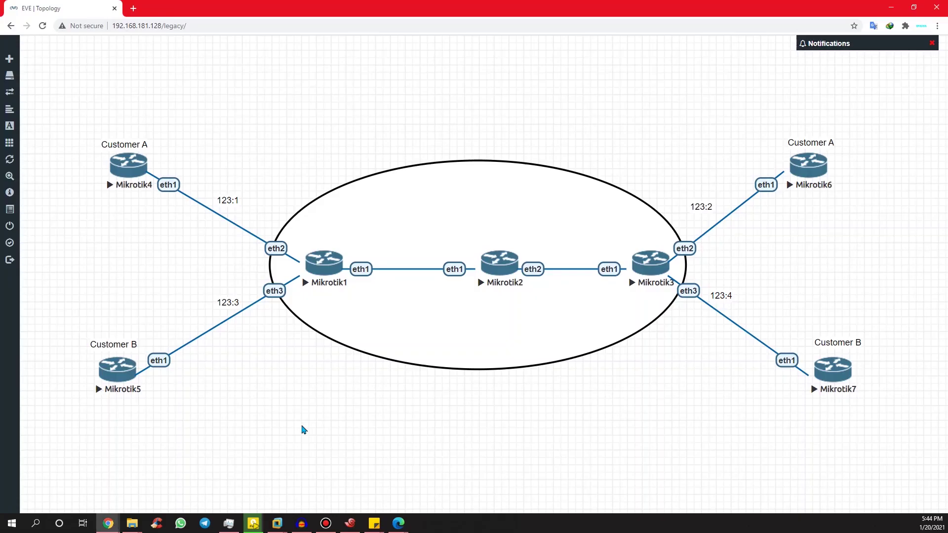
pyautogui.hotkey('alt', 'Tab')
pyautogui.press('Left')
pyautogui.write('3')
pyautogui.press('Left')
pyautogui.press('BackSpace')
pyautogui.press('Left')
pyautogui.press('Left')
pyautogui.press('Left')
pyautogui.press('Left')
pyautogui.press('Left')
pyautogui.press('Left')
pyautogui.press('Left')
pyautogui.press('Left')
pyautogui.press('Left')
pyautogui.press('Left')
pyautogui.press('Left')
pyautogui.press('Left')
pyautogui.press('Left')
pyautogui.press('Left')
pyautogui.press('Left')
pyautogui.press('Left')
pyautogui.press('Left')
pyautogui.press('Left')
pyautogui.press('Left')
pyautogui.press('Left')
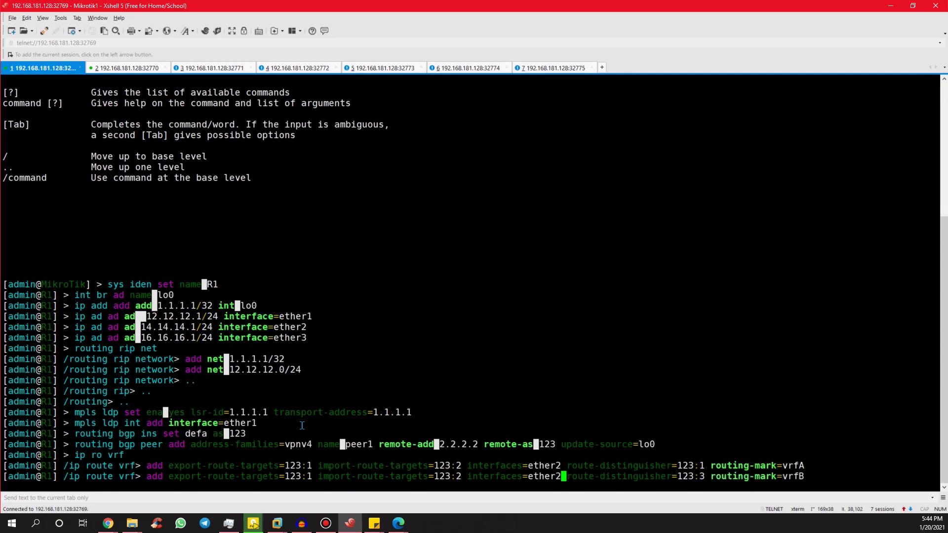
pyautogui.press('BackSpace')
pyautogui.write('3')
# Give vrfB import target 123:4 and export 123:3, submit, and list both VRFs.
pyautogui.press('Left')
pyautogui.press('Left')
pyautogui.press('Left')
pyautogui.press('Left')
pyautogui.press('Left')
pyautogui.press('Left')
pyautogui.press('Left')
pyautogui.press('Left')
pyautogui.press('Left')
pyautogui.press('Left')
pyautogui.press('Left')
pyautogui.press('Left')
pyautogui.press('Left')
pyautogui.press('Left')
pyautogui.press('Left')
pyautogui.press('Left')
pyautogui.press('Left')
pyautogui.press('Left')
pyautogui.press('BackSpace')
pyautogui.write('4')
pyautogui.press('Left')
pyautogui.press('Left')
pyautogui.press('Left')
pyautogui.press('Left')
pyautogui.press('Left')
pyautogui.press('Left')
pyautogui.press('Left')
pyautogui.press('Left')
pyautogui.press('Left')
pyautogui.press('Left')
pyautogui.press('Left')
pyautogui.press('Left')
pyautogui.press('Left')
pyautogui.press('Left')
pyautogui.press('Left')
pyautogui.press('Left')
pyautogui.press('Left')
pyautogui.press('Left')
pyautogui.press('Left')
pyautogui.press('Left')
pyautogui.press('Left')
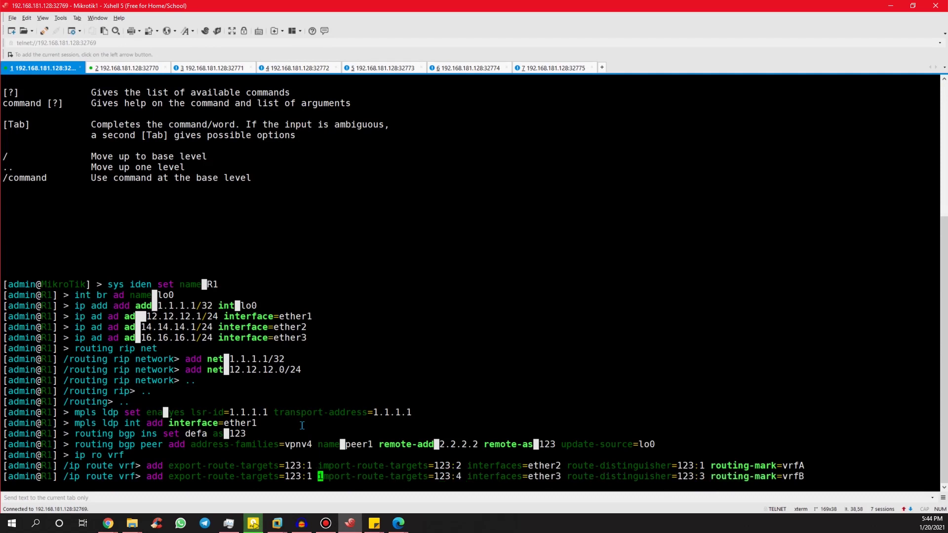
pyautogui.write('3')
pyautogui.press('BackSpace')
pyautogui.press('Return')
pyautogui.write('pr')
pyautogui.press('Return')
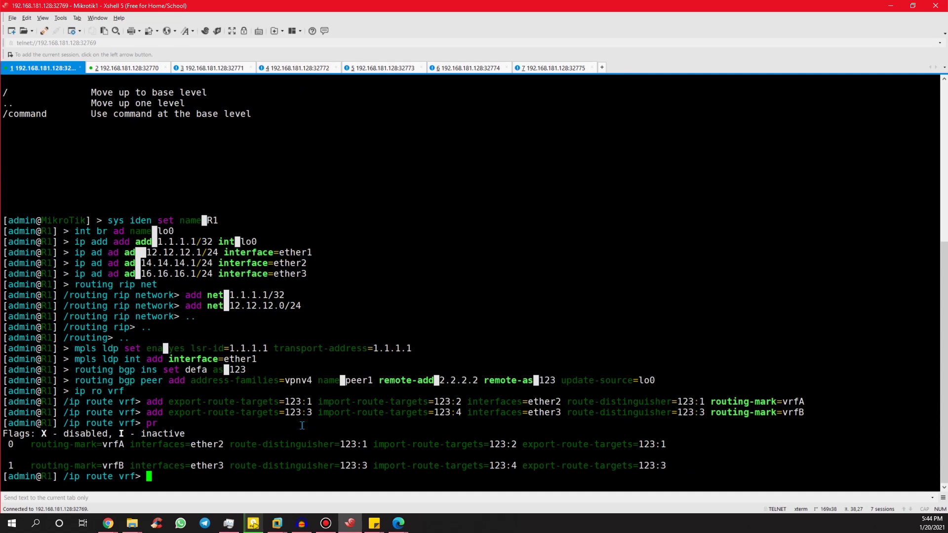
# Go to the /routing bgp instance vrf menu on R1.
pyautogui.write('..')
pyautogui.press('Return')
pyautogui.write('..')
pyautogui.press('Return')
pyautogui.write('..')
pyautogui.press('Return')
pyautogui.write('rout bgp ')
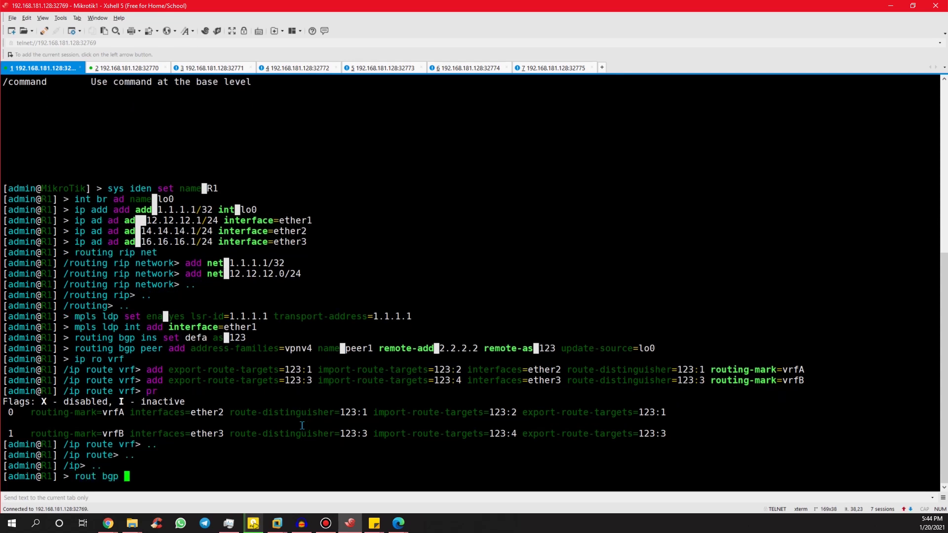
pyautogui.write('in vr')
pyautogui.press('Return')
# Add a vrfA entry with redistribute-connected=yes on the default BGP instance.
pyautogui.write('add redistribute-')
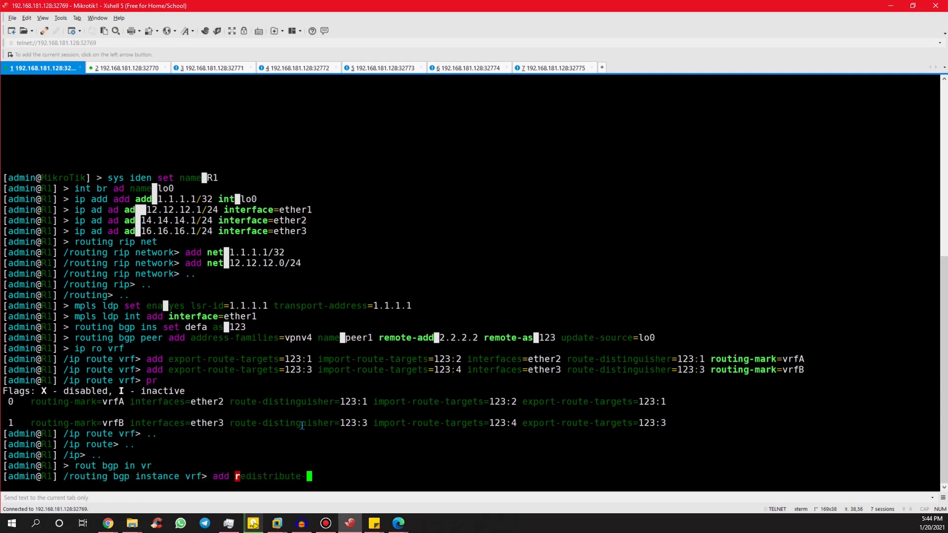
pyautogui.press('Tab')
pyautogui.write('c')
pyautogui.press('Tab')
pyautogui.write('y ro')
pyautogui.press('Tab')
pyautogui.write('vrf')
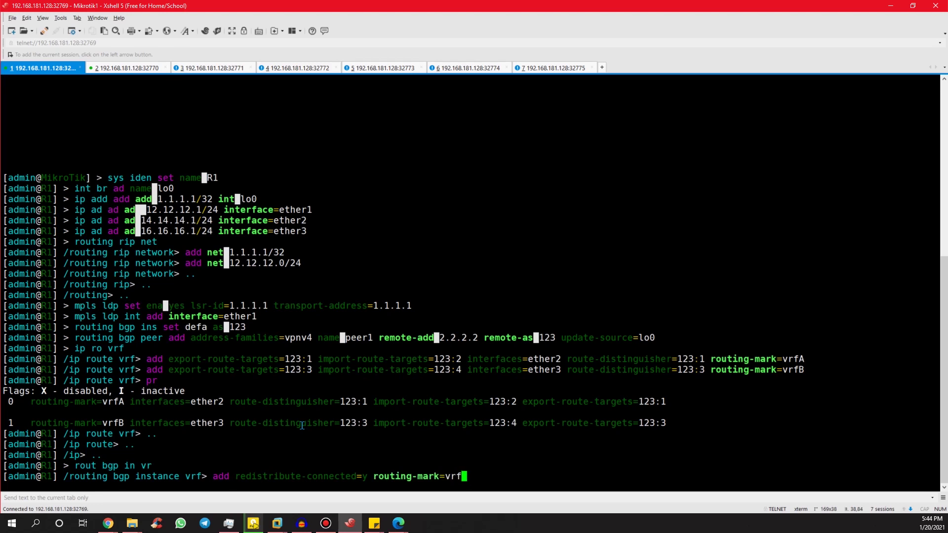
pyautogui.write('A inde')
pyautogui.press('BackSpace')
pyautogui.press('BackSpace')
pyautogui.press('BackSpace')
pyautogui.write('ns')
pyautogui.press('Tab')
pyautogui.write('de')
pyautogui.press('Tab')
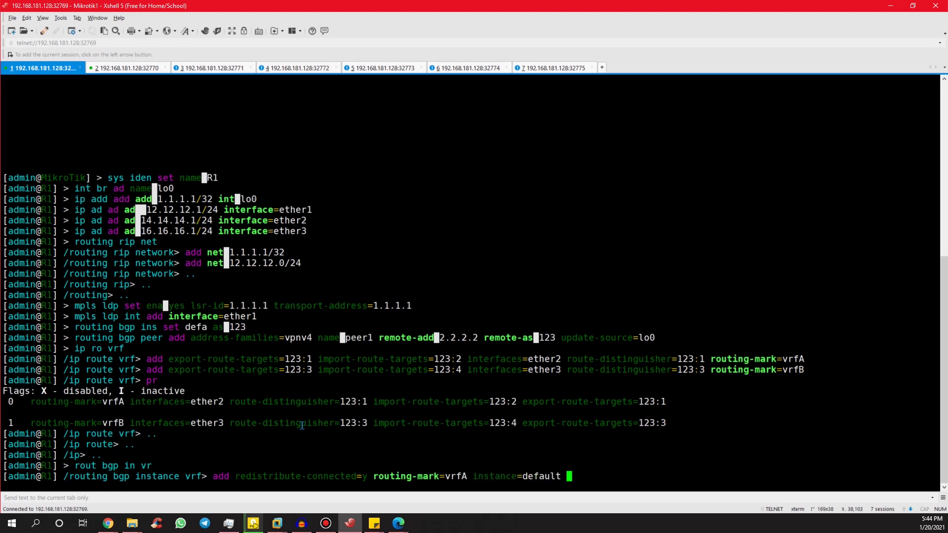
pyautogui.press('Return')
# Add the same redistribution entry for vrfB and bring up the Mikrotik2 session.
pyautogui.press('Up')
pyautogui.press('Left')
pyautogui.press('Left')
pyautogui.press('Left')
pyautogui.press('Left')
pyautogui.press('Left')
pyautogui.press('Left')
pyautogui.press('Left')
pyautogui.press('Left')
pyautogui.press('Left')
pyautogui.press('Left')
pyautogui.press('Left')
pyautogui.press('Left')
pyautogui.press('Left')
pyautogui.press('Left')
pyautogui.press('Left')
pyautogui.press('Left')
pyautogui.press('Left')
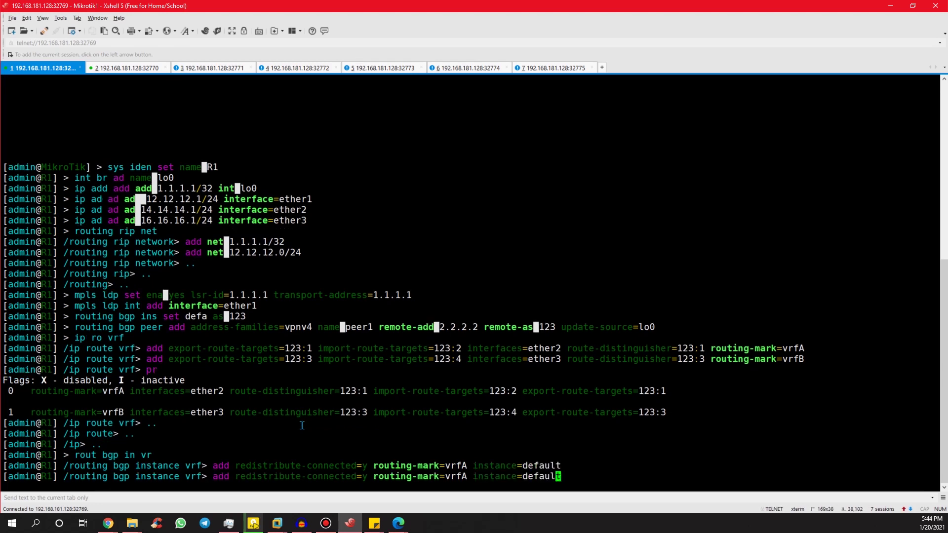
pyautogui.press('BackSpace')
pyautogui.write('B')
pyautogui.press('Return')
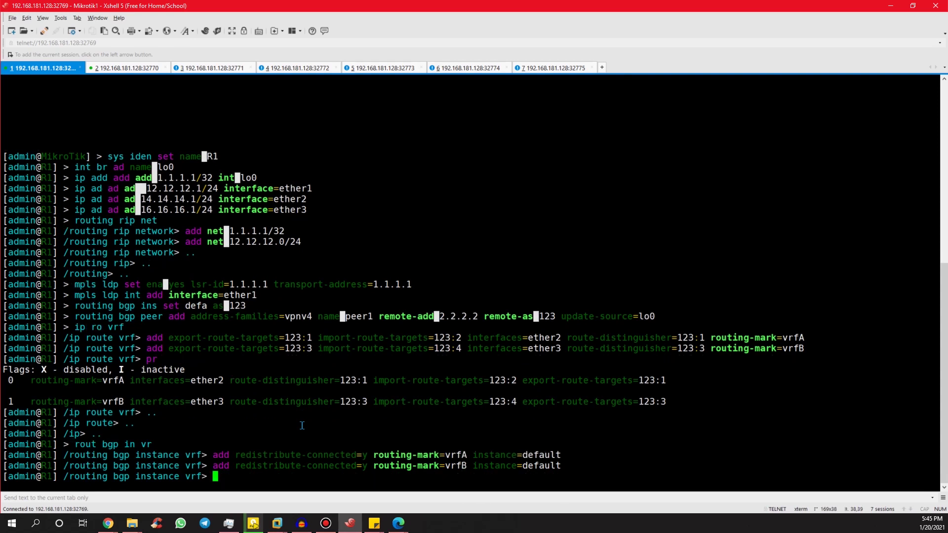
pyautogui.hotkey('ctrl', 'Tab')
# Log in to Mikrotik2 as admin and set its identity to R2.
pyautogui.write('admin')
pyautogui.press('Return')
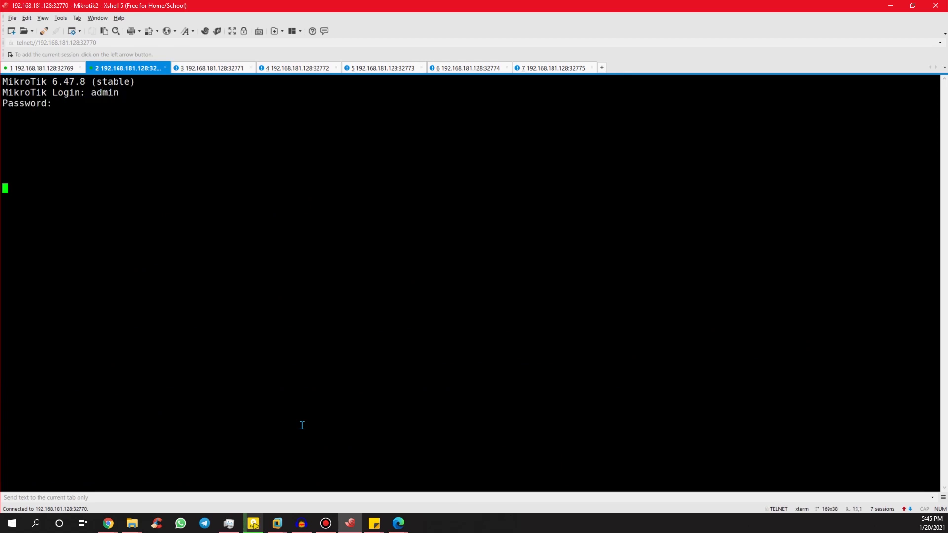
pyautogui.press('Return')
pyautogui.write('n')
pyautogui.press('BackSpace')
pyautogui.write('sys ')
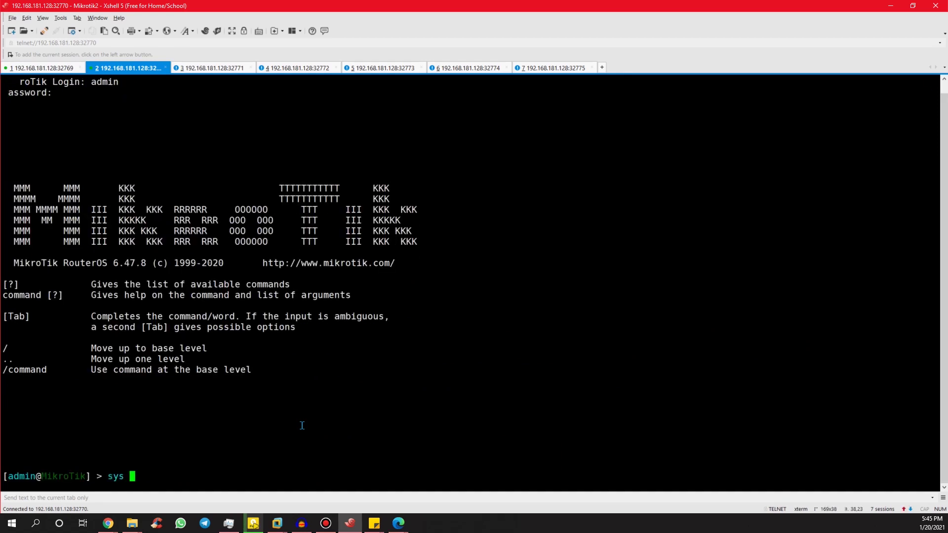
pyautogui.write('iden set name R2')
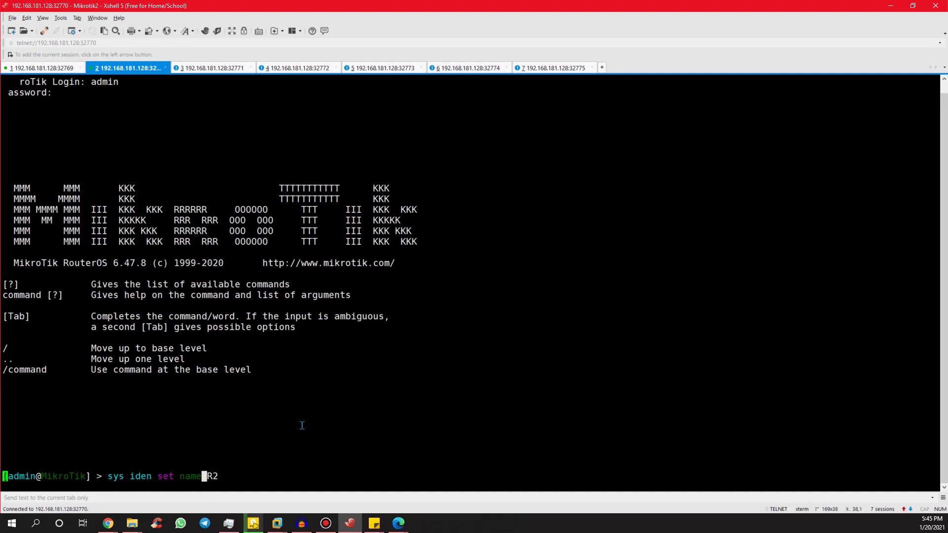
pyautogui.press('Return')
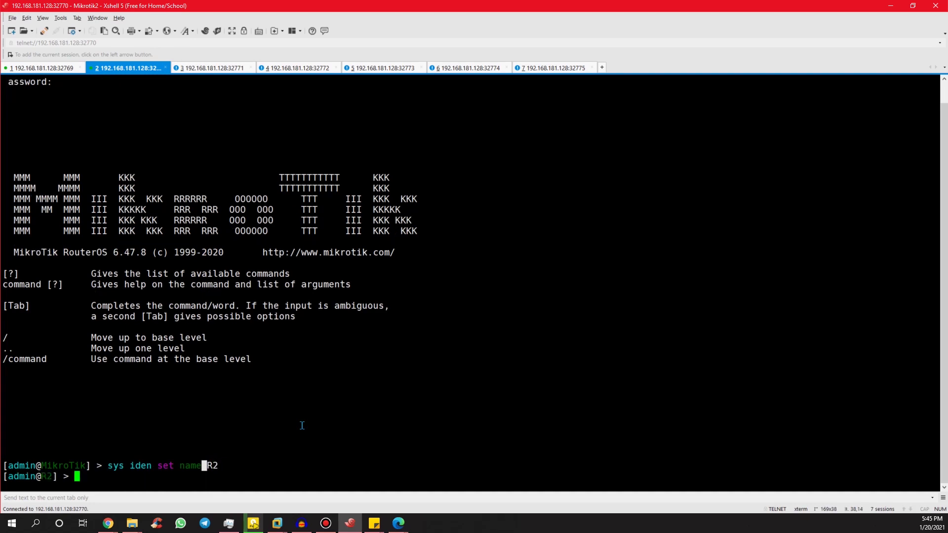
# Create loopback bridge lo and assign it 2.2.2.2/32.
pyautogui.write('int br ad name lo')
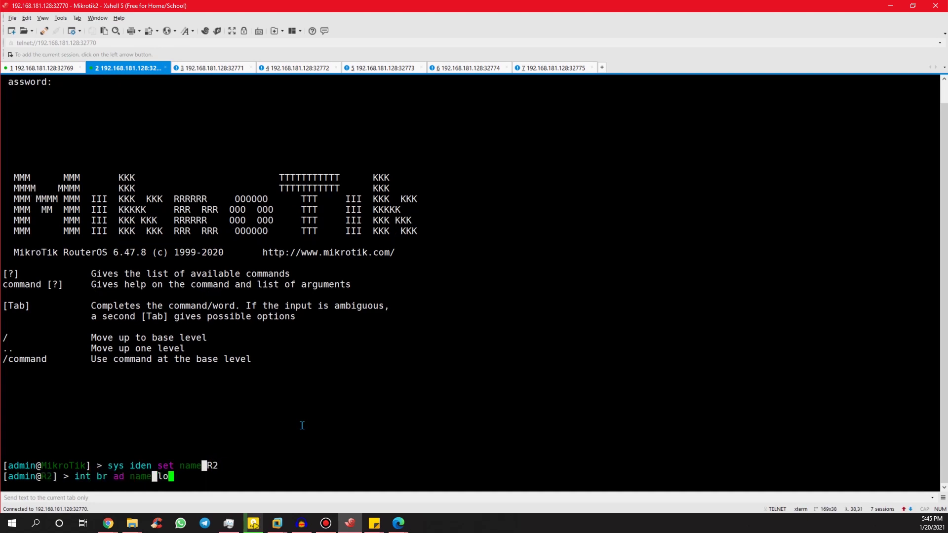
pyautogui.press('Return')
pyautogui.write('ip add ad')
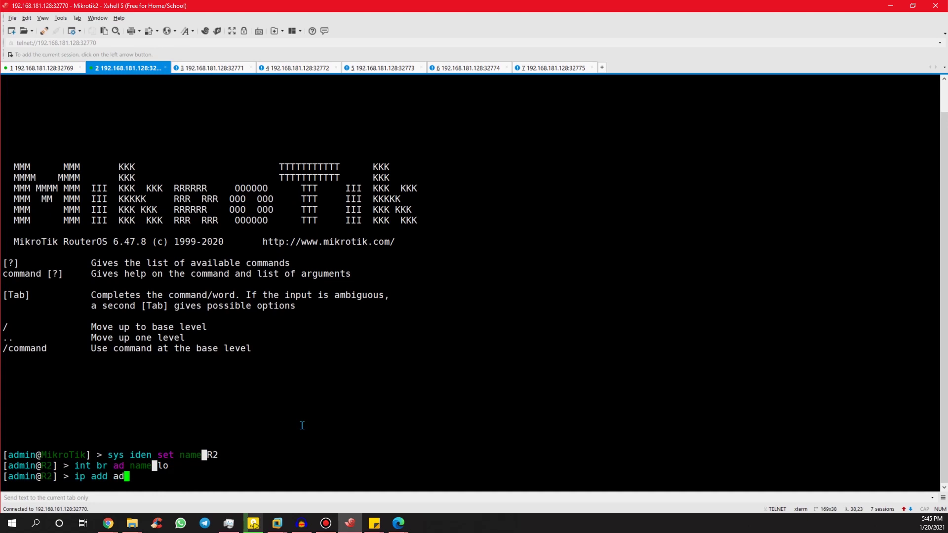
pyautogui.write('d add 2.2.2.2/32 interface=e')
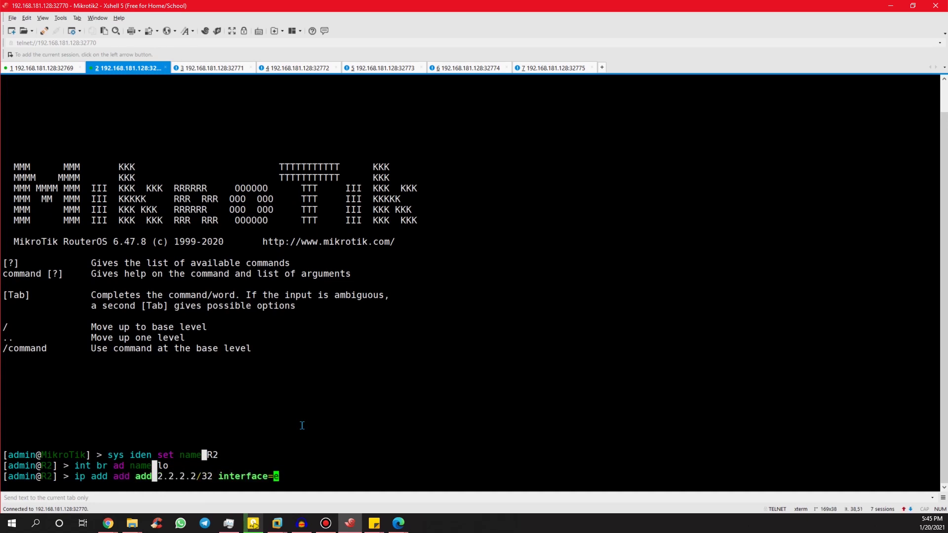
pyautogui.press('BackSpace')
pyautogui.write('lo')
pyautogui.press('BackSpace')
pyautogui.press('Return')
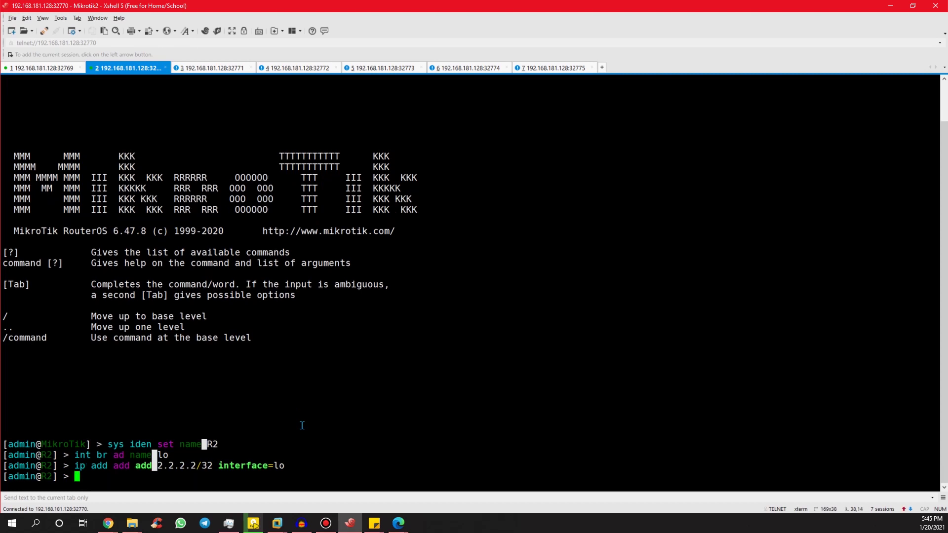
# Address ether1 with 12.12.12.2/24 and ether2 with 23.23.23.2/24.
pyautogui.write('ip ad ad ad 12.12.12.1')
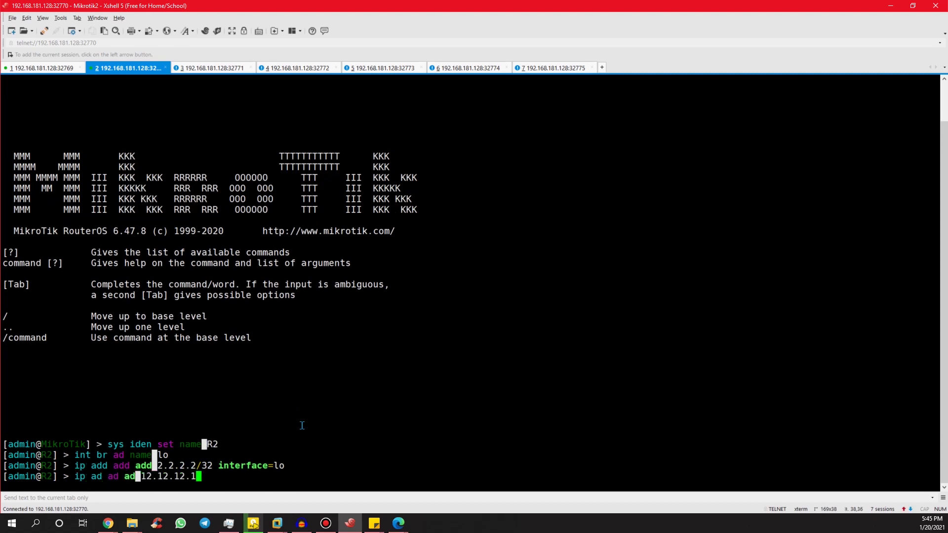
pyautogui.write('2/24 interface=ether')
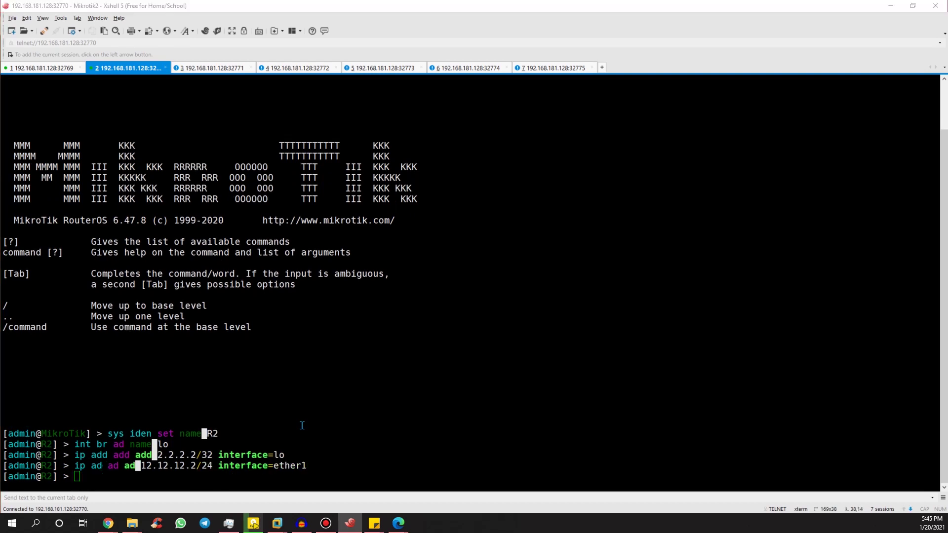
pyautogui.press('Return')
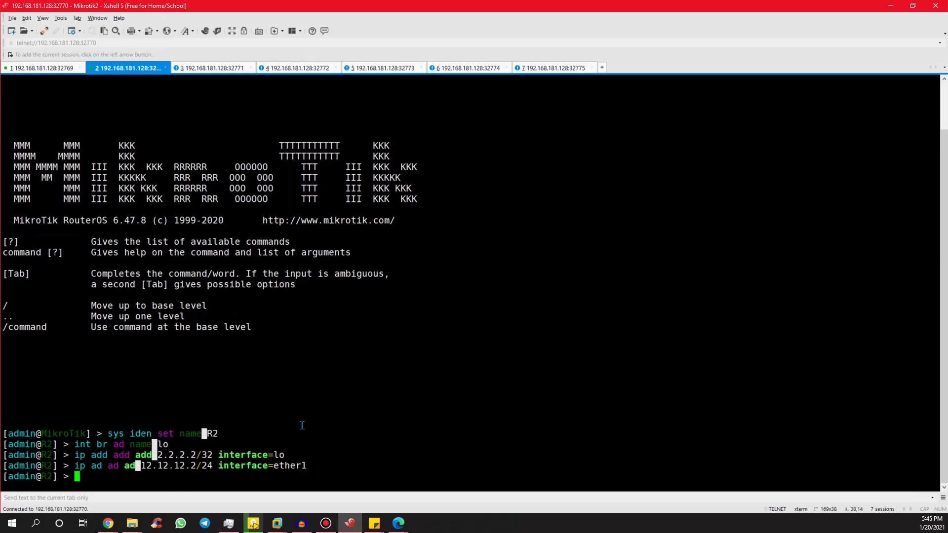
pyautogui.write('ip ad ad ad 23.23.23')
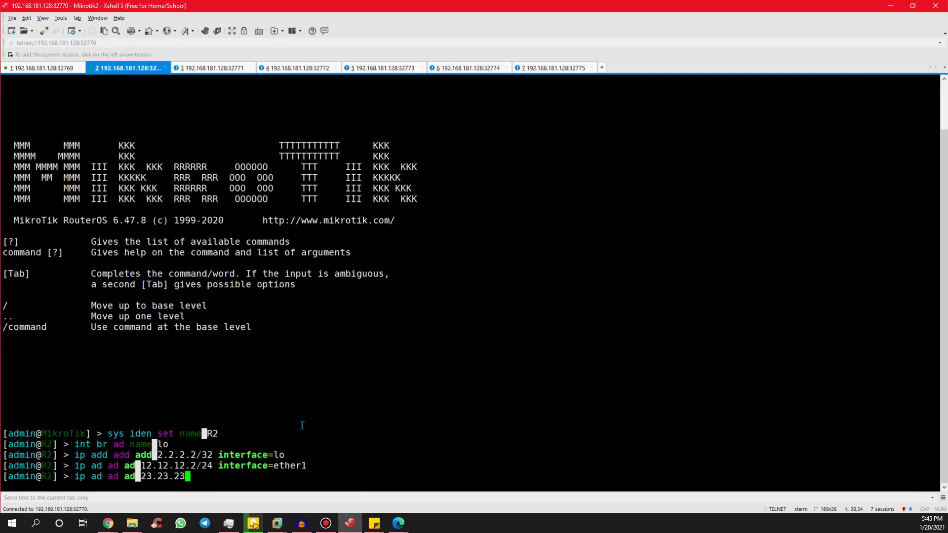
pyautogui.write('.2/24 interface=ether2')
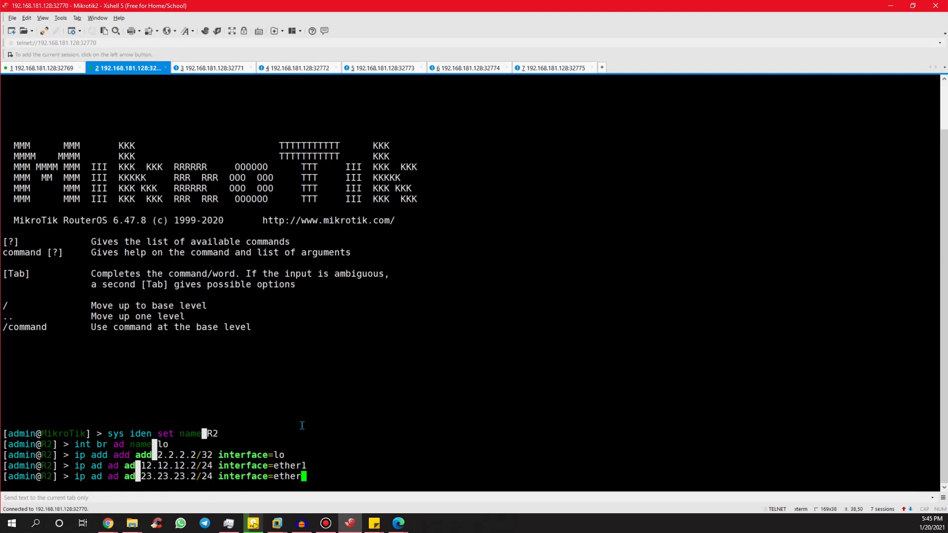
pyautogui.press('Return')
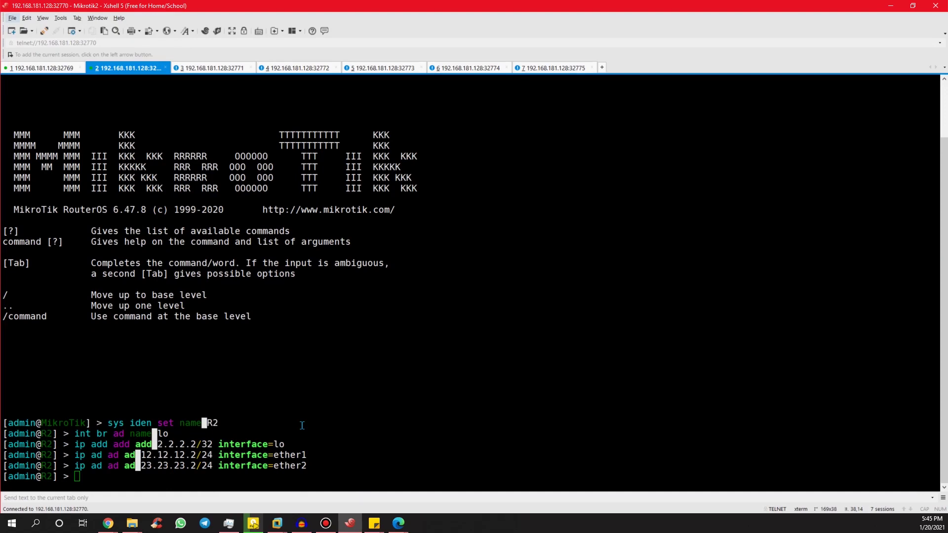
pyautogui.hotkey('alt', 't')
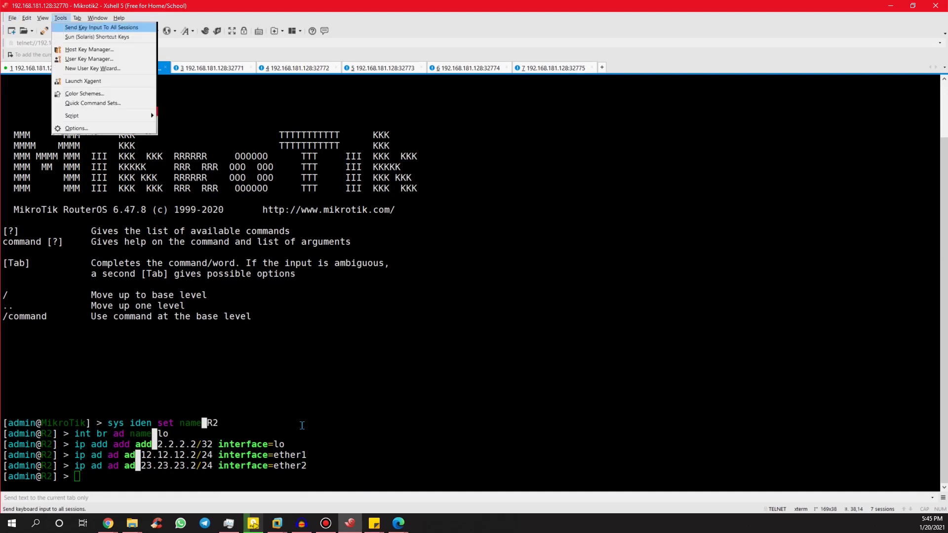
# Add 2.2.2.2/32 and 12.12.12.0/24 as R2's RIP networks.
pyautogui.press('Return')
pyautogui.press('Return')
pyautogui.press('Return')
pyautogui.press('Return')
pyautogui.write('routing rip net')
pyautogui.press('Return')
pyautogui.write('add net=2.2.2.2/32')
pyautogui.press('Return')
pyautogui.write('add net=12.12.12.0/24')
pyautogui.press('Return')
# Add 24.24.24.0/24 as a RIP network and return to the root prompt.
pyautogui.write('add net=24')
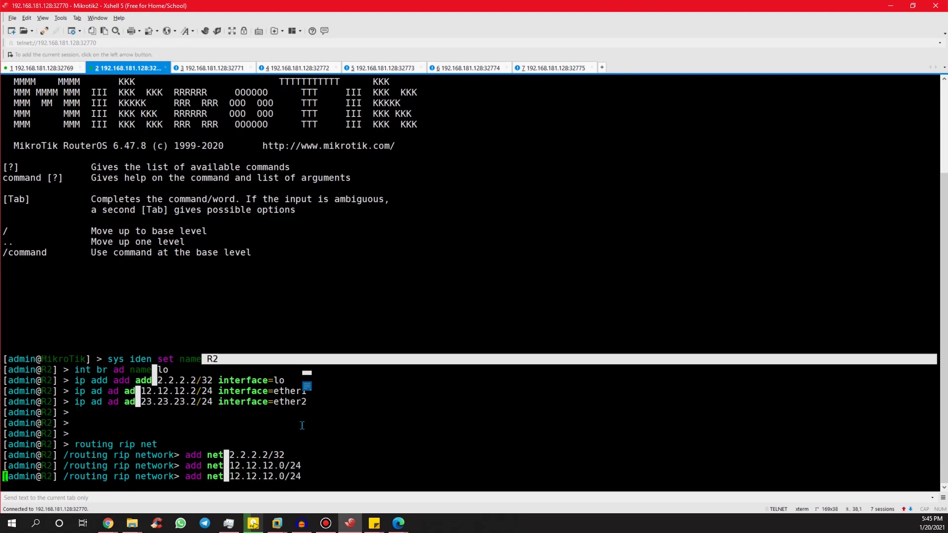
pyautogui.write('.24.24.0/24')
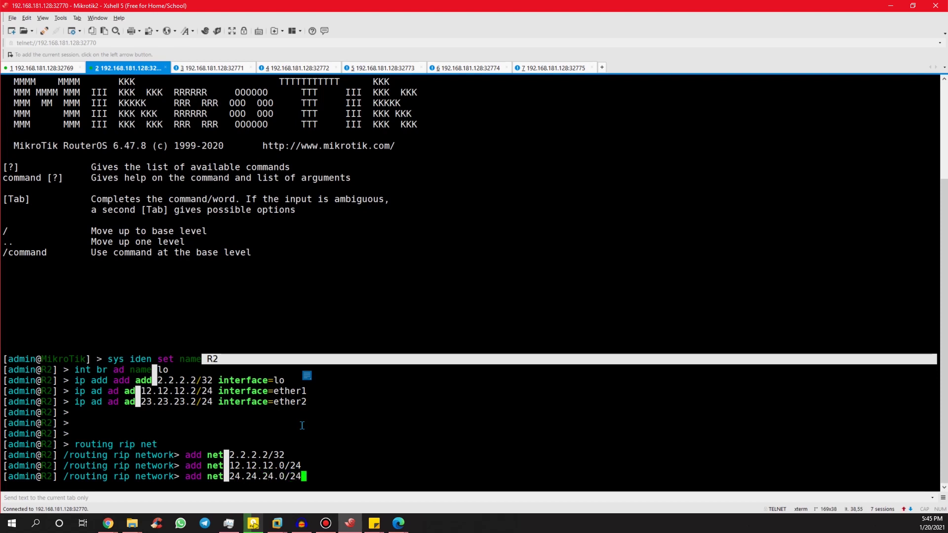
pyautogui.press('Return')
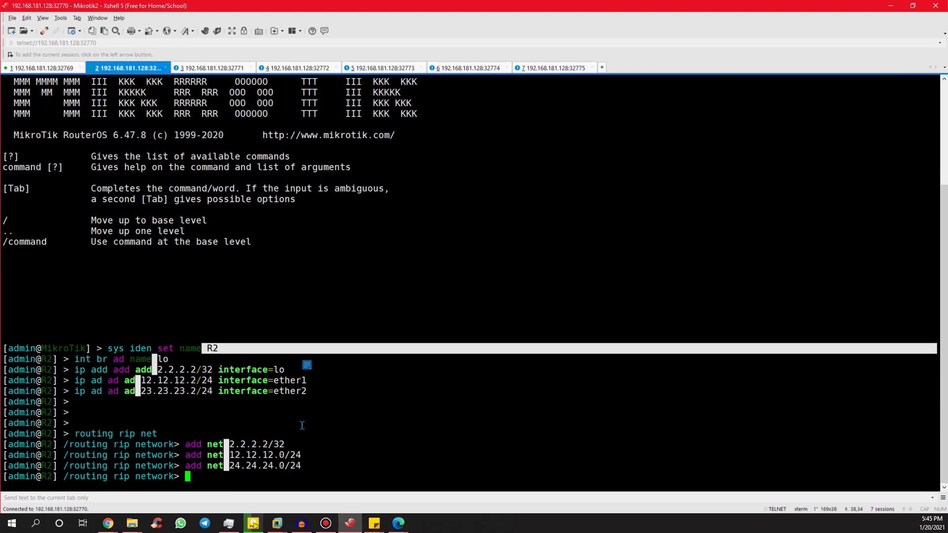
pyautogui.write('..')
pyautogui.press('Return')
pyautogui.write('..')
pyautogui.press('Return')
pyautogui.write('..')
pyautogui.press('Return')
# Enable MPLS LDP on R2 with LSR ID and transport address 2.2.2.2.
pyautogui.write('m')
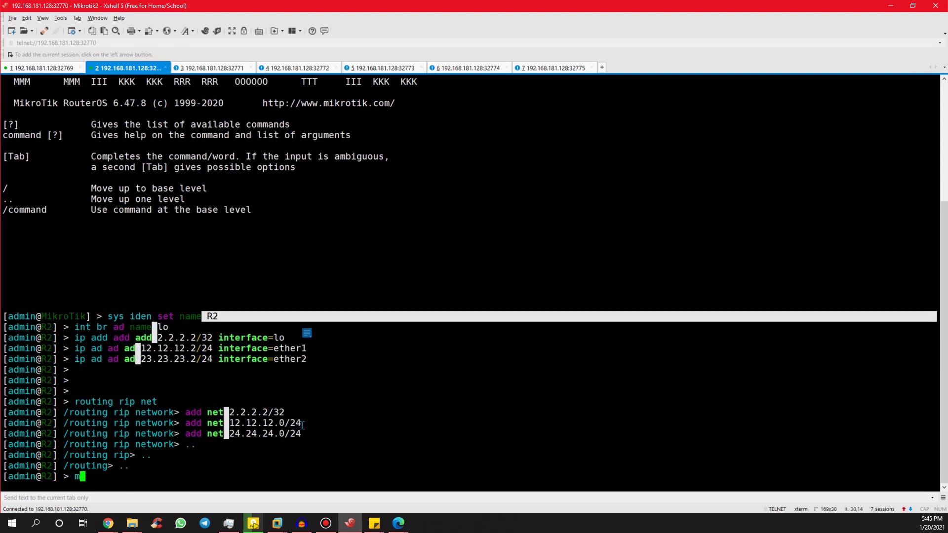
pyautogui.write('pls ldp set ena=yes')
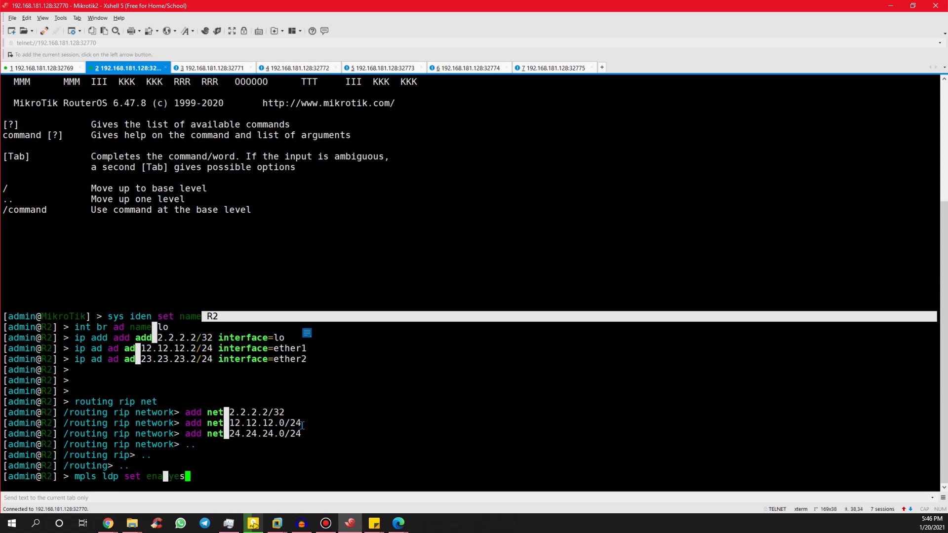
pyautogui.write(' lsr=2.2.2.2 tr')
pyautogui.press('Tab')
pyautogui.write('2.2.2.2')
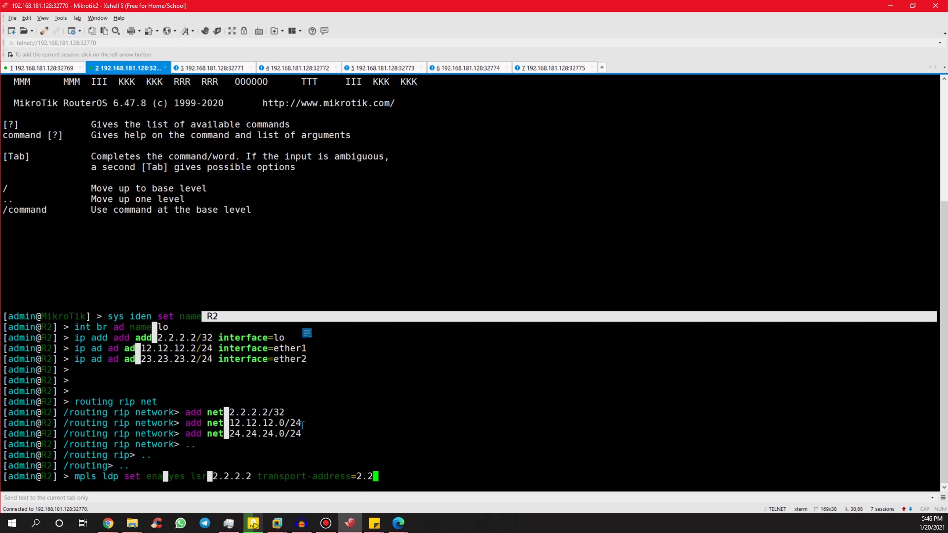
pyautogui.press('Return')
# Add ether1 and ether2 as LDP interfaces.
pyautogui.write('mpls ldp ')
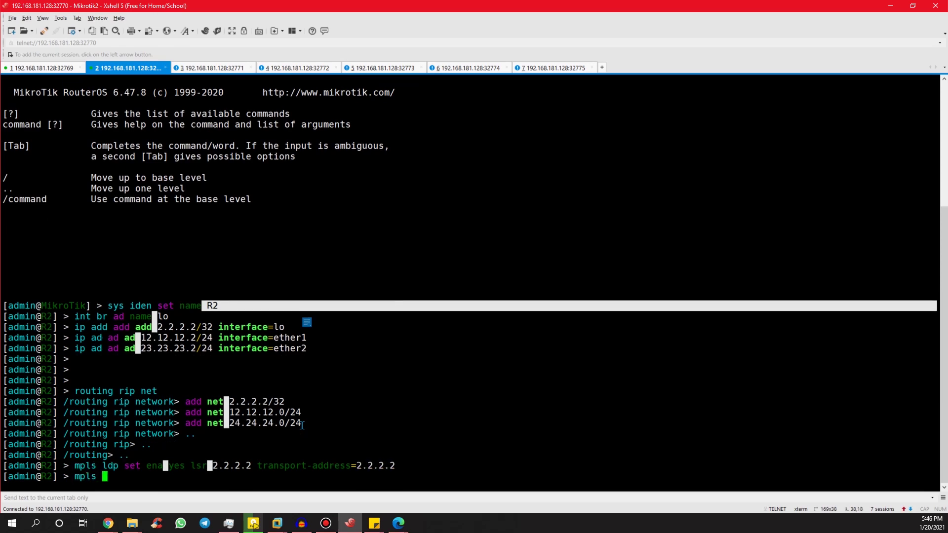
pyautogui.write('inter add interface=ether')
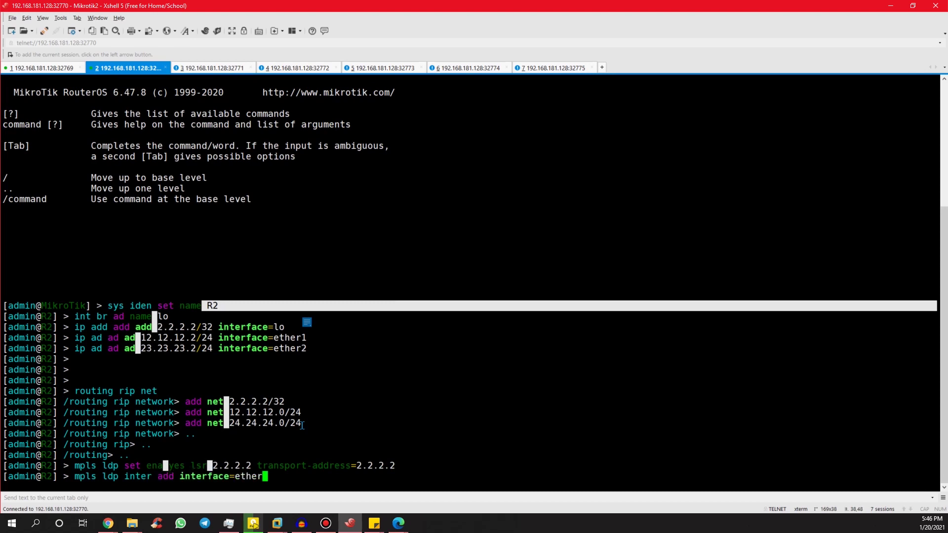
pyautogui.write('1')
pyautogui.press('Return')
pyautogui.press('Up')
pyautogui.press('BackSpace')
pyautogui.write('2')
pyautogui.press('Return')
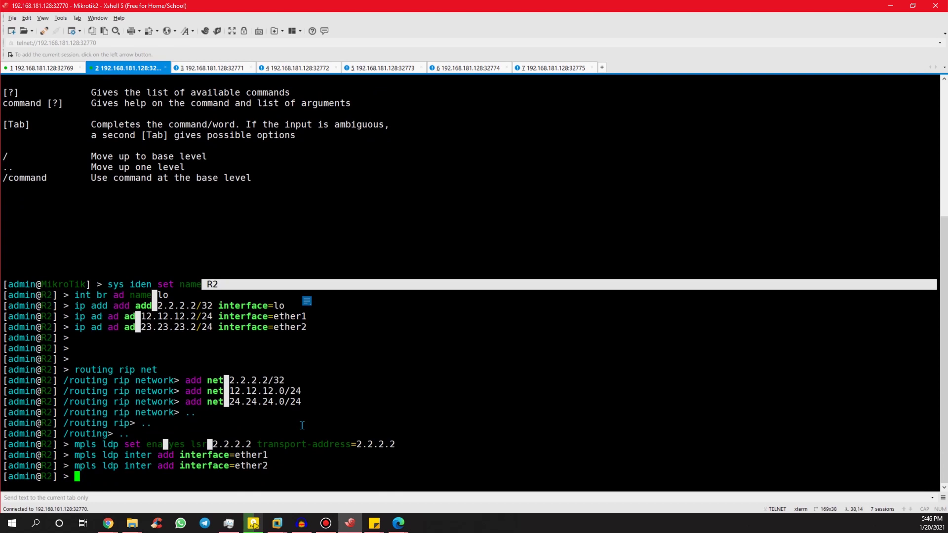
pyautogui.write('routing bgp ins se')
pyautogui.write('t defa as')
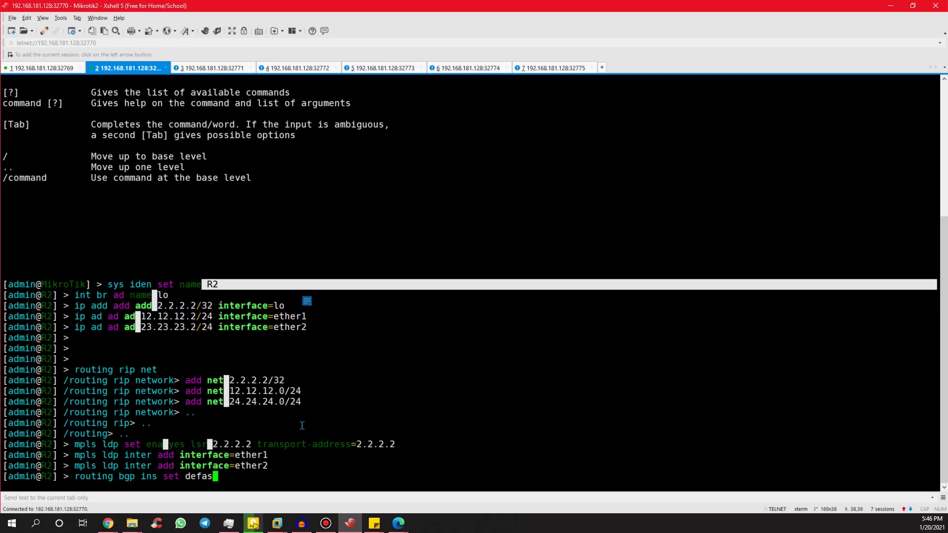
pyautogui.write(' 123')
# Set R2's default BGP instance to AS 123 and enter the BGP peer level.
pyautogui.press('Return')
pyautogui.write('ro')
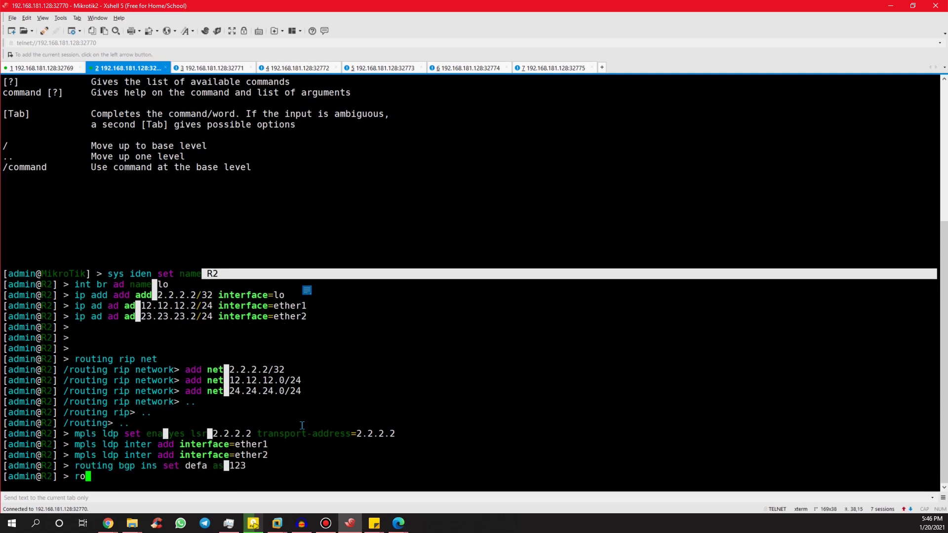
pyautogui.write('uting bgp peer')
pyautogui.press('Return')
# Add VPNv4 peer1 to 1.1.1.1, AS 123, route-reflect yes, update-source lo.
pyautogui.write('add ad')
pyautogui.press('Tab')
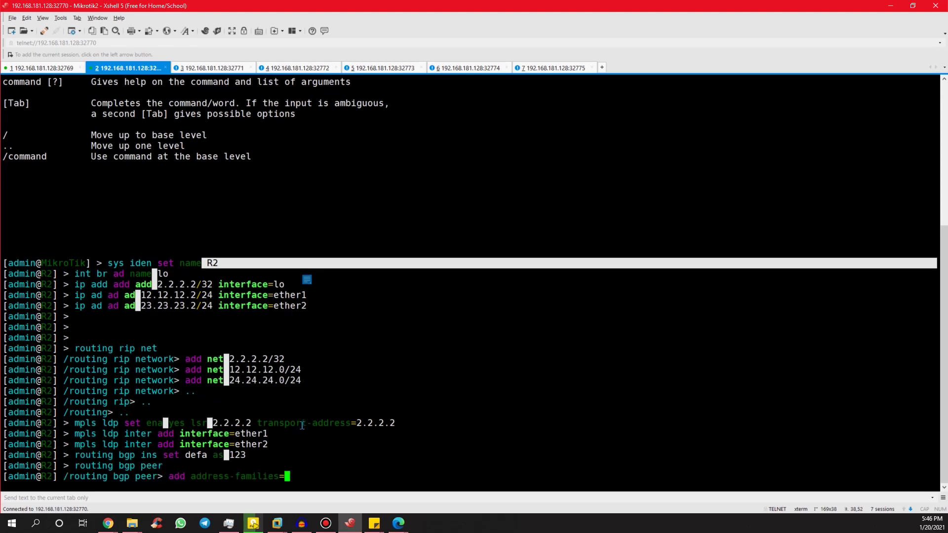
pyautogui.write('vpnv4 na')
pyautogui.press('Tab')
pyautogui.write('peer1 ')
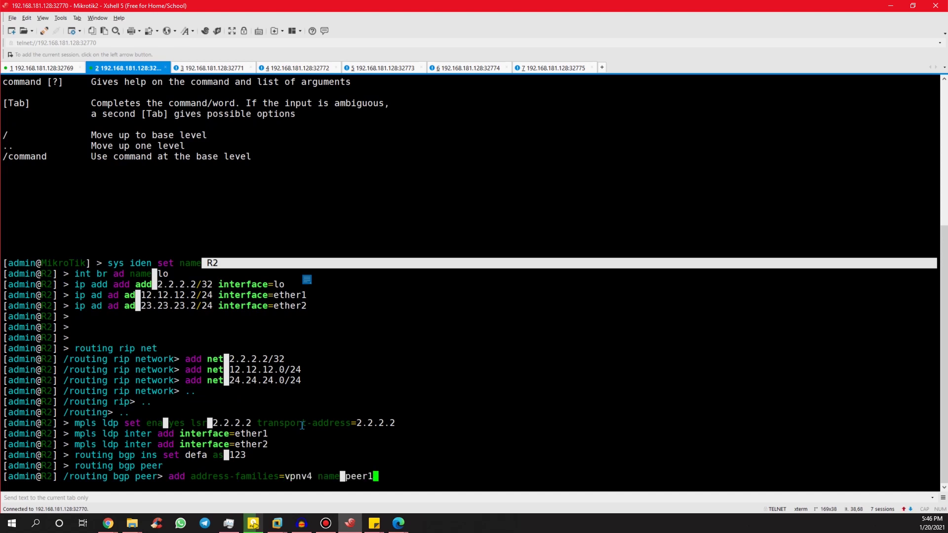
pyautogui.write('remote-ad')
pyautogui.press('Tab')
pyautogui.write('1.1.1.')
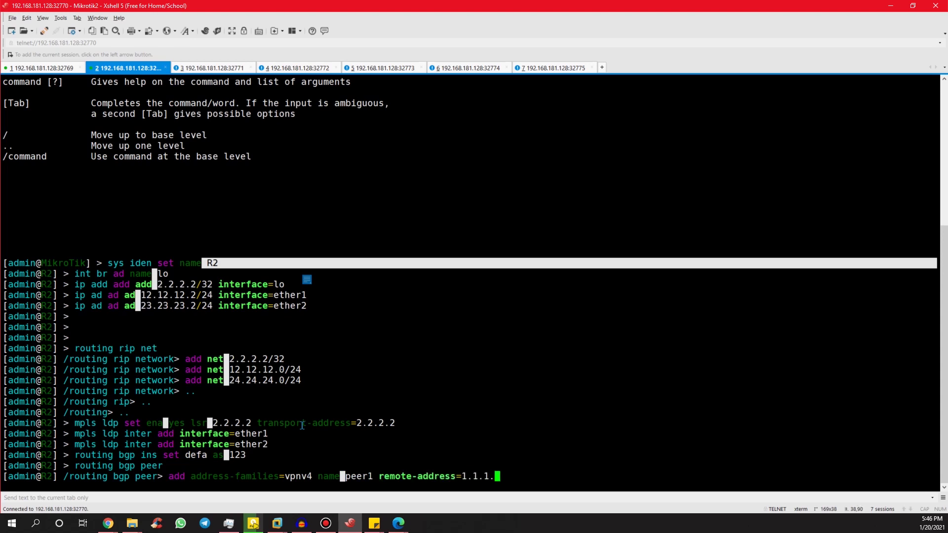
pyautogui.write('1 remote-as=123 ro')
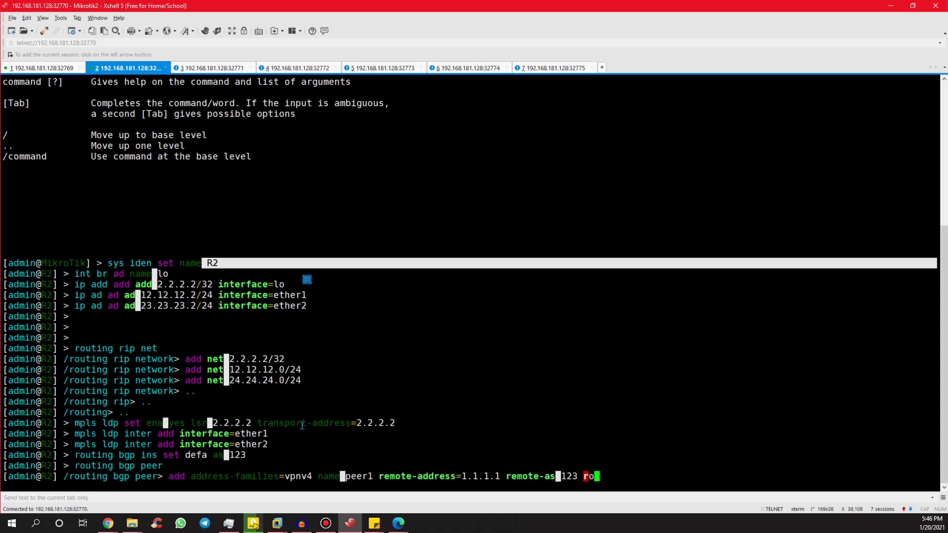
pyautogui.press('Tab')
pyautogui.write('yes upda')
pyautogui.press('Tab')
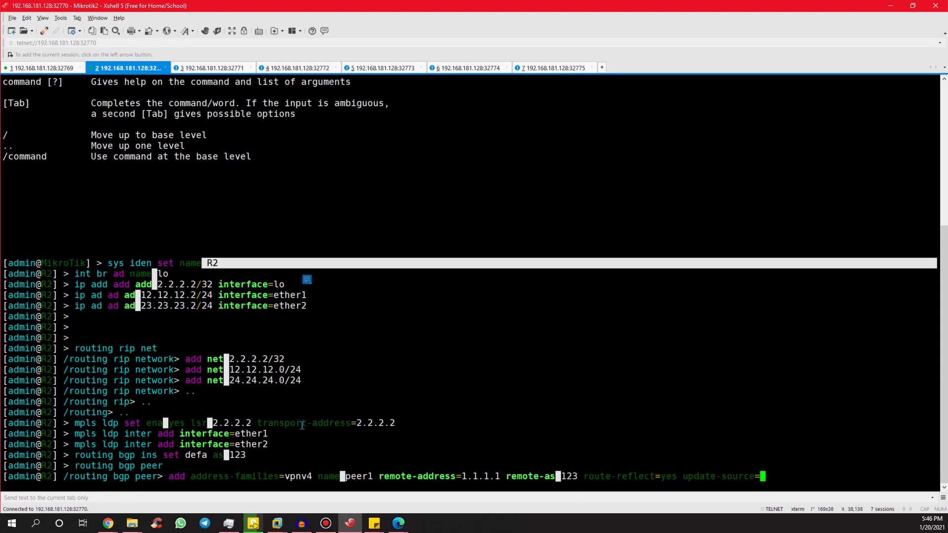
pyautogui.press('BackSpace')
pyautogui.write('lo')
pyautogui.press('Return')
# Add a matching peer2 toward 2.2.2.2 by editing the recalled peer1 command.
pyautogui.press('Up')
pyautogui.press('BackSpace')
pyautogui.write('2')
pyautogui.press('BackSpace')
pyautogui.write('o')
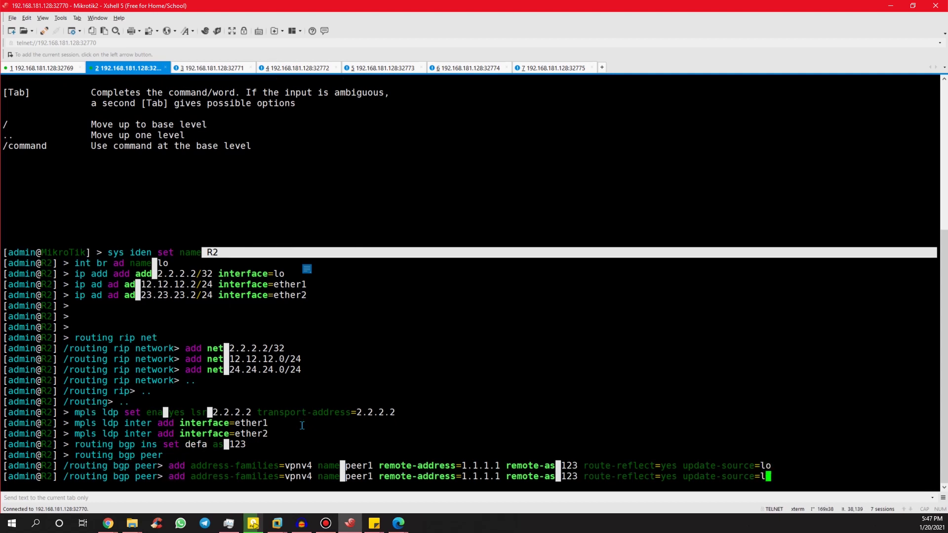
pyautogui.press('Left')
pyautogui.press('Left')
pyautogui.press('Left')
pyautogui.press('Left')
pyautogui.press('Left')
pyautogui.press('Left')
pyautogui.press('Left')
pyautogui.press('Left')
pyautogui.press('Left')
pyautogui.press('Left')
pyautogui.press('Left')
pyautogui.press('Left')
pyautogui.press('Left')
pyautogui.press('Left')
pyautogui.press('Left')
pyautogui.press('Left')
pyautogui.press('Left')
pyautogui.press('Left')
pyautogui.press('Left')
pyautogui.press('Left')
pyautogui.press('BackSpace')
pyautogui.press('BackSpace')
pyautogui.press('BackSpace')
pyautogui.press('BackSpace')
pyautogui.press('BackSpace')
pyautogui.press('BackSpace')
pyautogui.press('BackSpace')
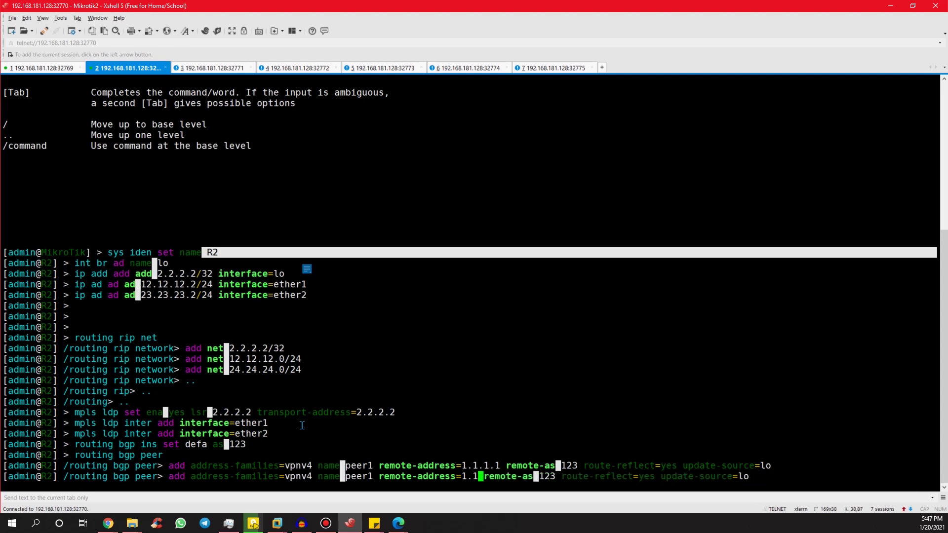
pyautogui.write('2.2.2.2')
pyautogui.press('Left')
pyautogui.press('Left')
pyautogui.press('Left')
pyautogui.press('Left')
pyautogui.press('Left')
pyautogui.press('Left')
pyautogui.press('Left')
pyautogui.press('Left')
pyautogui.press('Left')
pyautogui.press('Left')
pyautogui.press('Left')
pyautogui.press('Left')
pyautogui.press('Left')
pyautogui.press('Left')
pyautogui.press('Left')
pyautogui.press('Left')
pyautogui.press('Left')
pyautogui.press('Left')
pyautogui.press('Left')
pyautogui.press('Left')
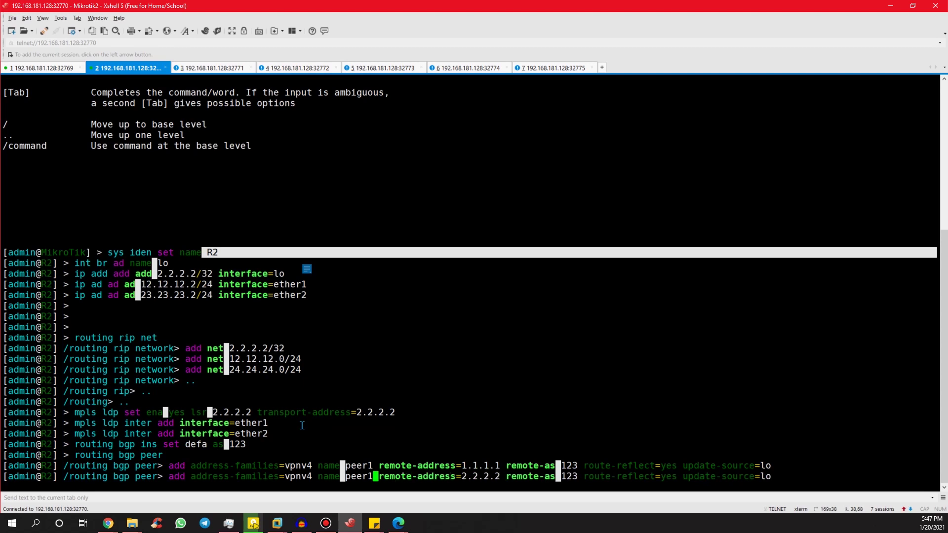
pyautogui.press('BackSpace')
pyautogui.write('2')
pyautogui.press('Return')
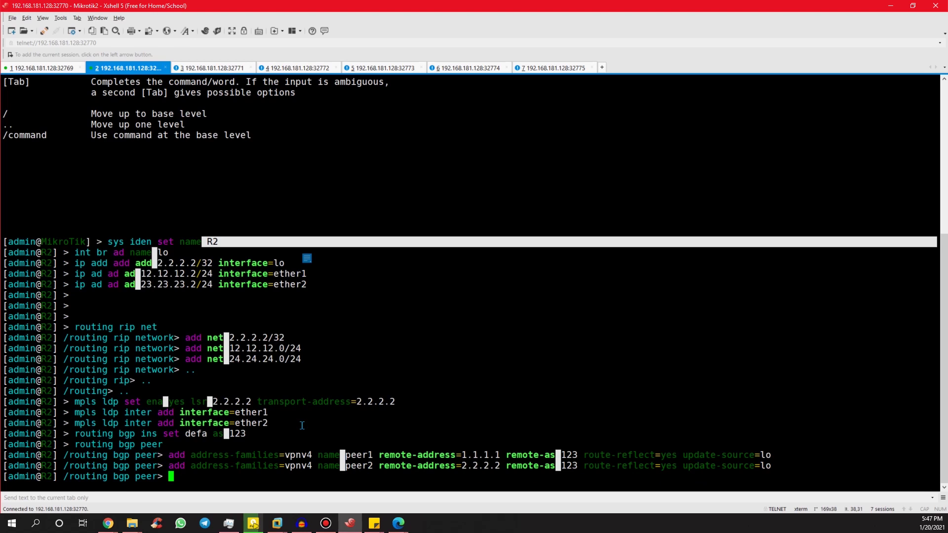
# Return to R2's root prompt and switch to the Mikrotik3 session.
pyautogui.write('..')
pyautogui.press('Return')
pyautogui.write('..')
pyautogui.press('Return')
pyautogui.write('..')
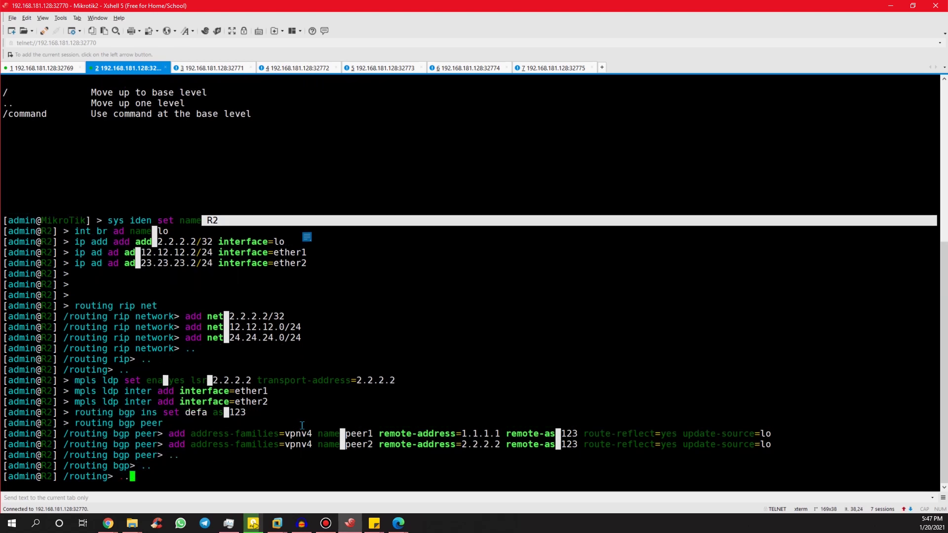
pyautogui.press('Return')
pyautogui.hotkey('ctrl', 'Tab')
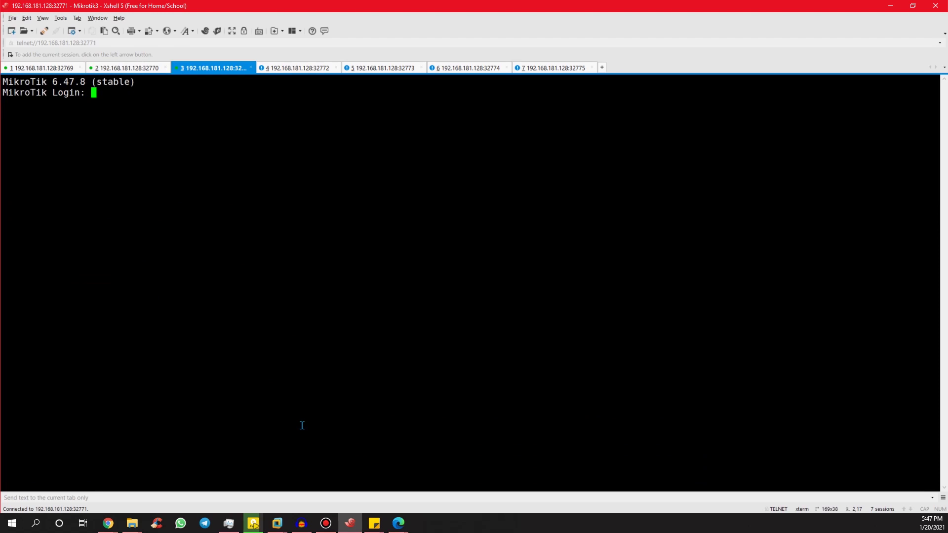
# Log in to Mikrotik3 as admin and rename the router to R3.
pyautogui.write('admin')
pyautogui.press('Return')
pyautogui.write('sys iden set na')
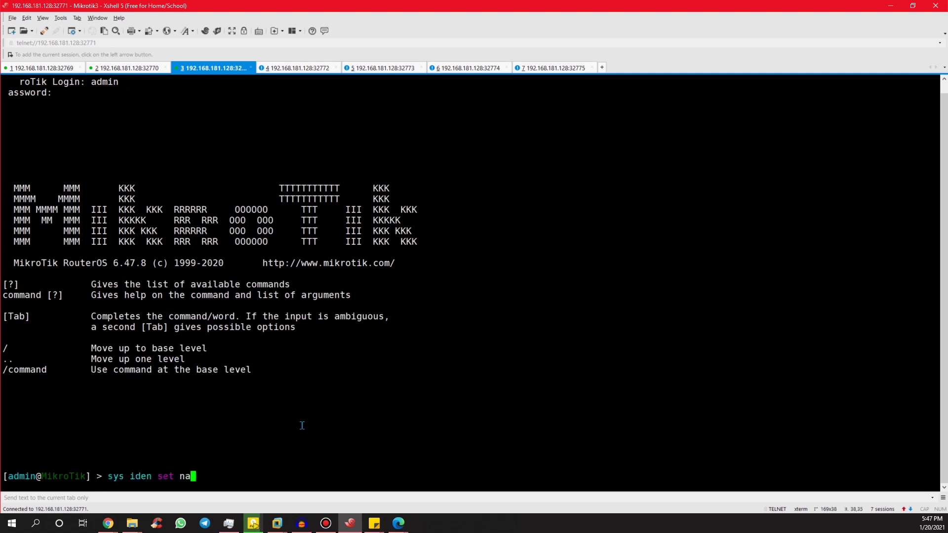
pyautogui.write('me=R3')
pyautogui.press('Return')
# Create loopback bridge lo0 with 3.3.3.3/32 and give ether1 23.23.23.3/24.
pyautogui.write('int ')
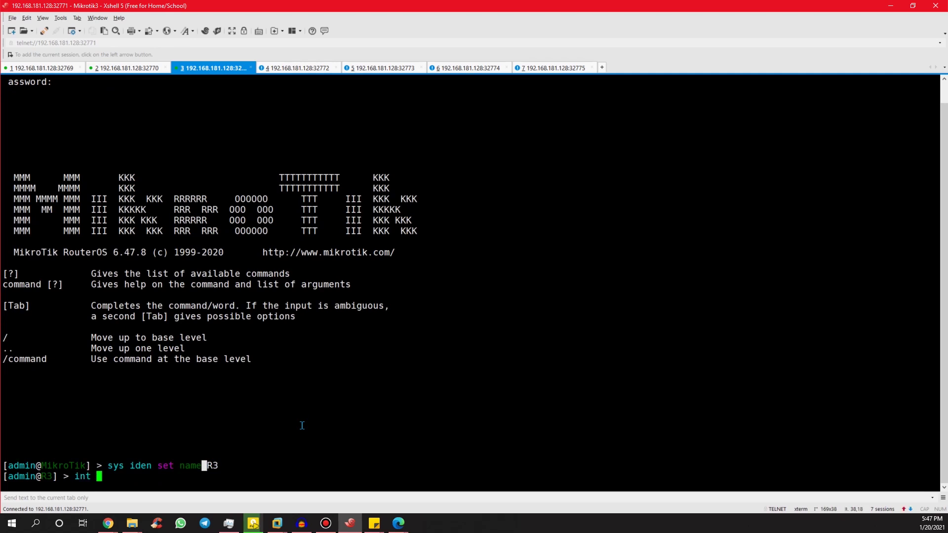
pyautogui.write('br ad name=lo0')
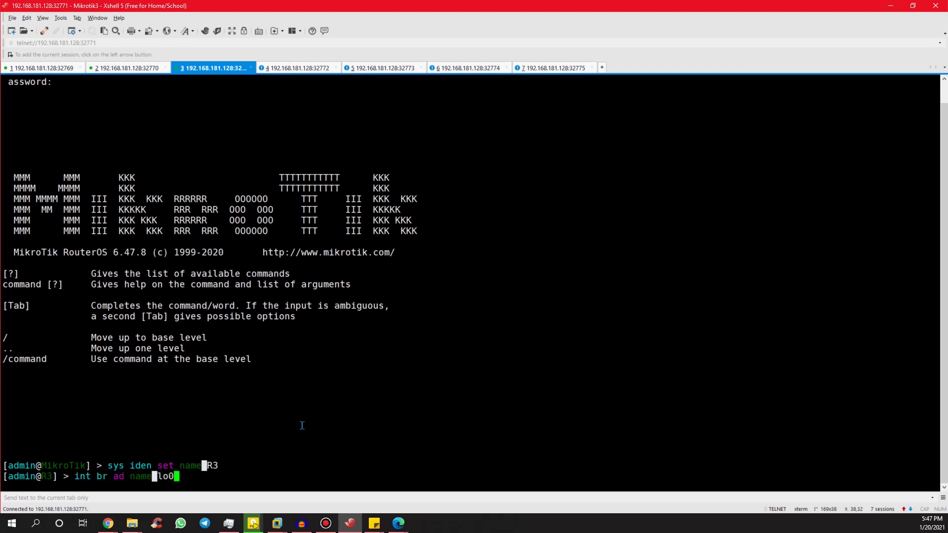
pyautogui.press('Return')
pyautogui.write('ip add ad')
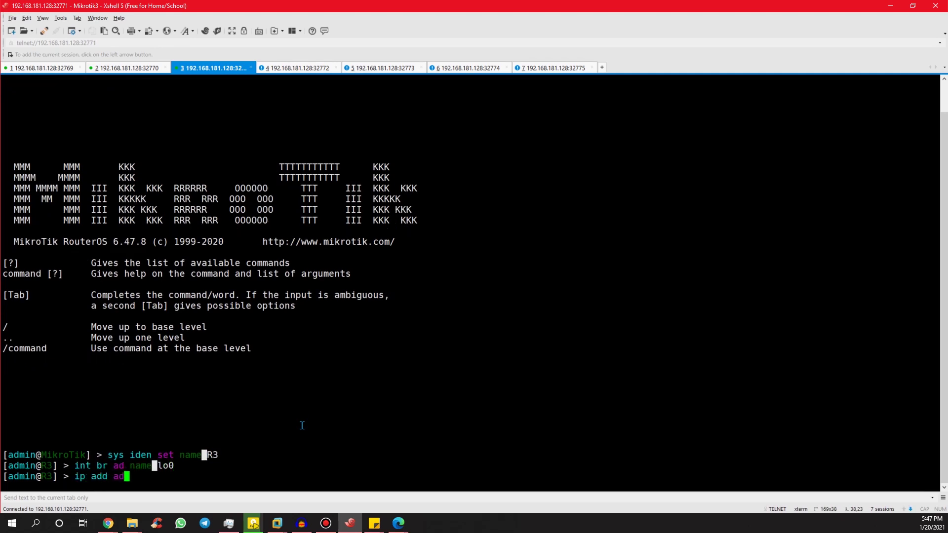
pyautogui.write(' ad=3.3.3.3/32 interface=lo0')
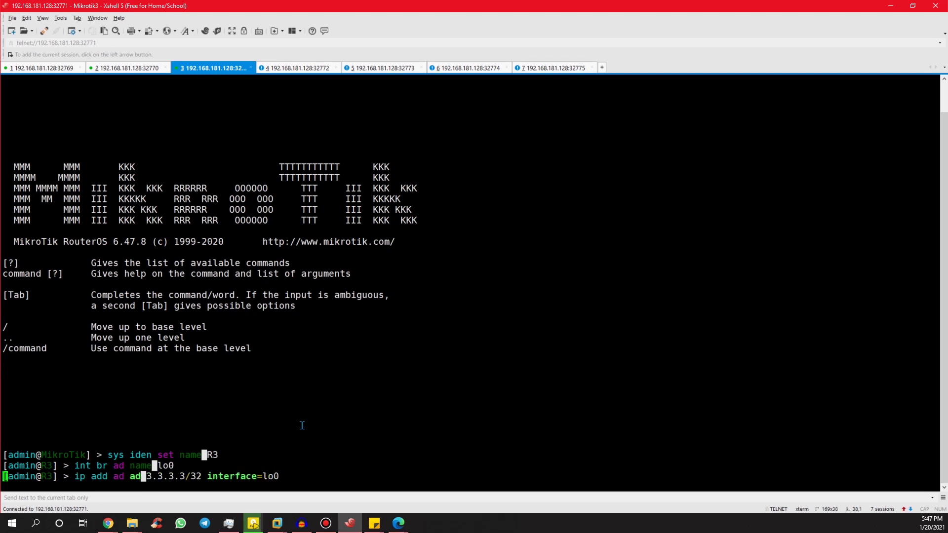
pyautogui.press('Return')
pyautogui.write('ip ad ad ad')
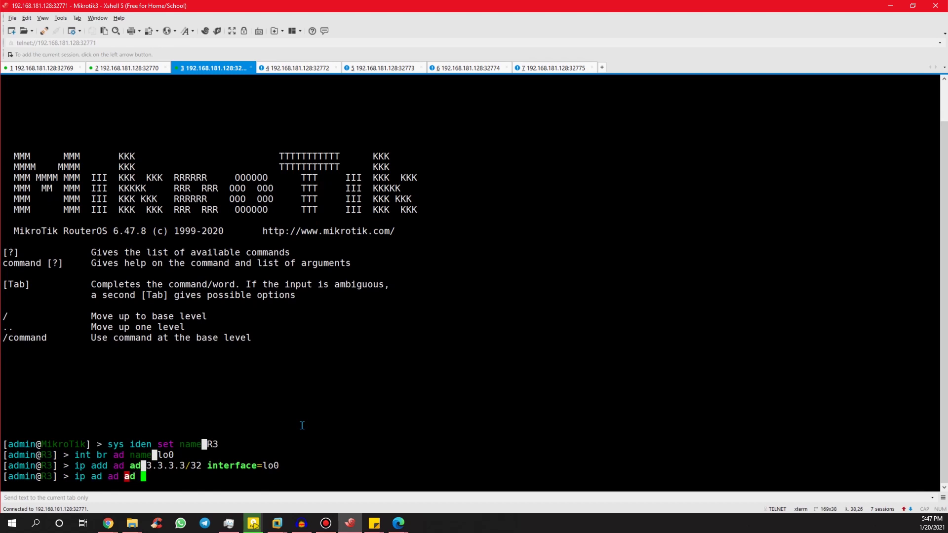
pyautogui.write('=23.23.23.3/24 interface=ether1')
pyautogui.press('Return')
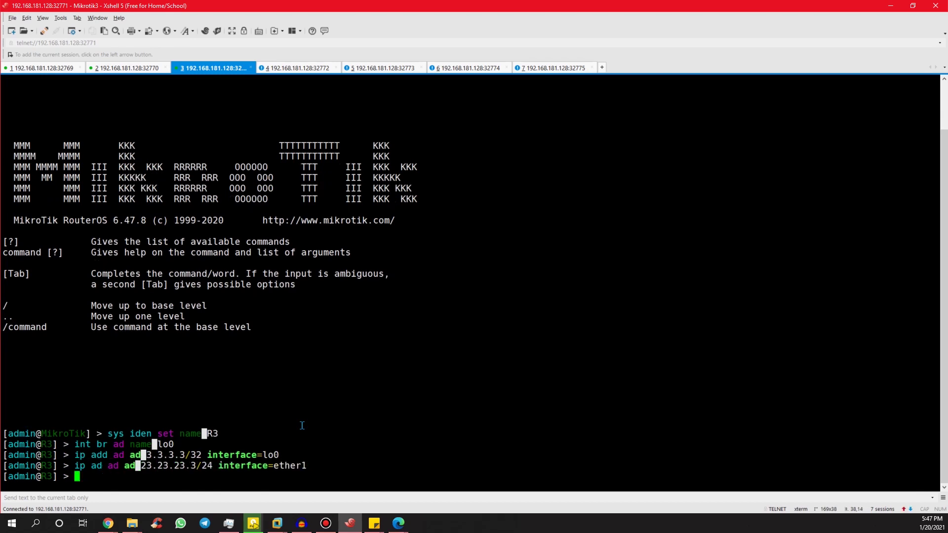
# Assign 36.36.36.3/24 to ether2 and 37.37.37.3/24 to ether3, checking the topology diagram.
pyautogui.hotkey('alt', 'Tab')
pyautogui.hotkey('alt', 'Tab')
pyautogui.hotkey('alt', 'Tab')
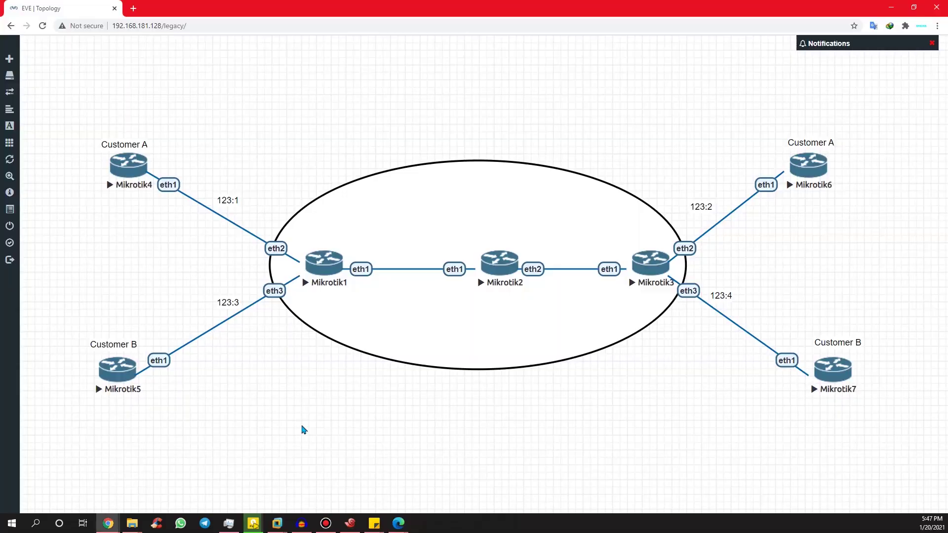
pyautogui.hotkey('alt', 'Tab')
pyautogui.write('ip ad ad')
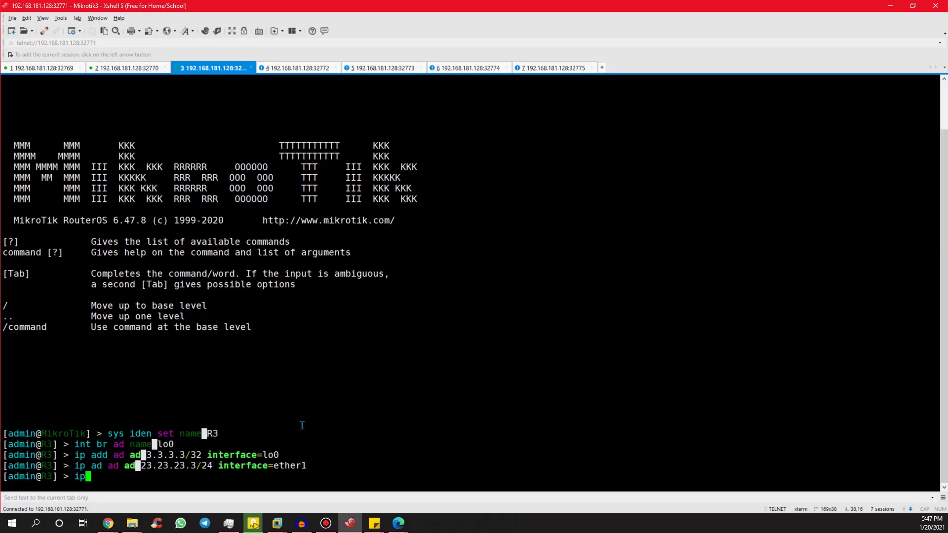
pyautogui.write(' ad')
pyautogui.write(' 36')
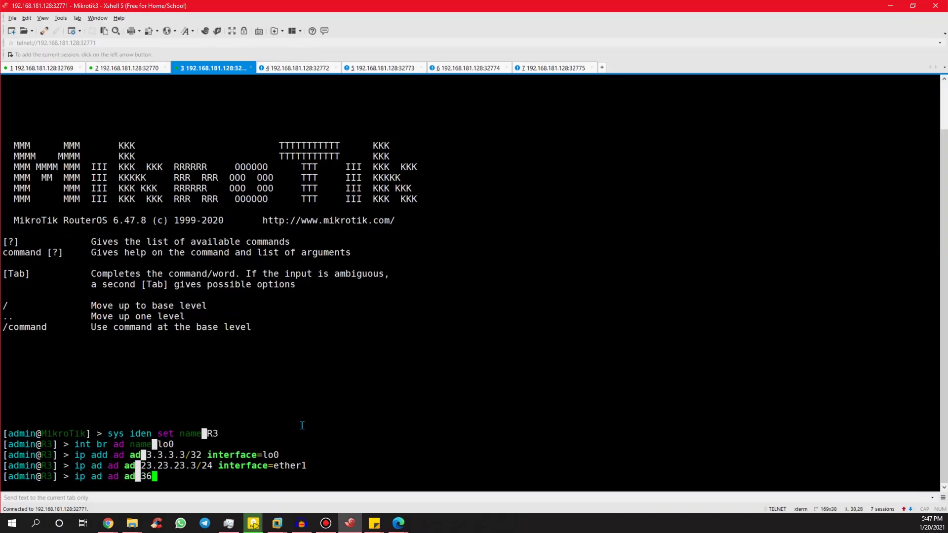
pyautogui.write('.36.36.3/24 interface=ether2')
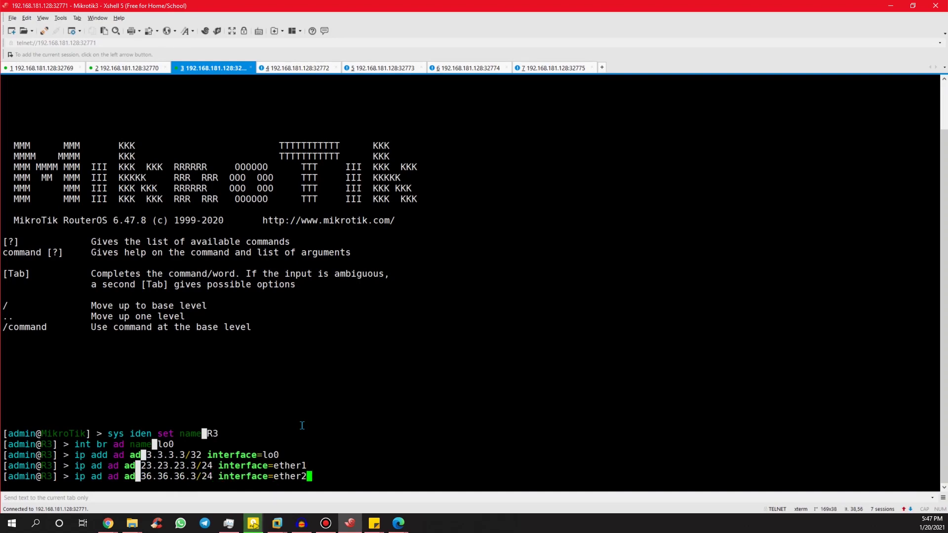
pyautogui.press('Return')
pyautogui.write('ip ad a')
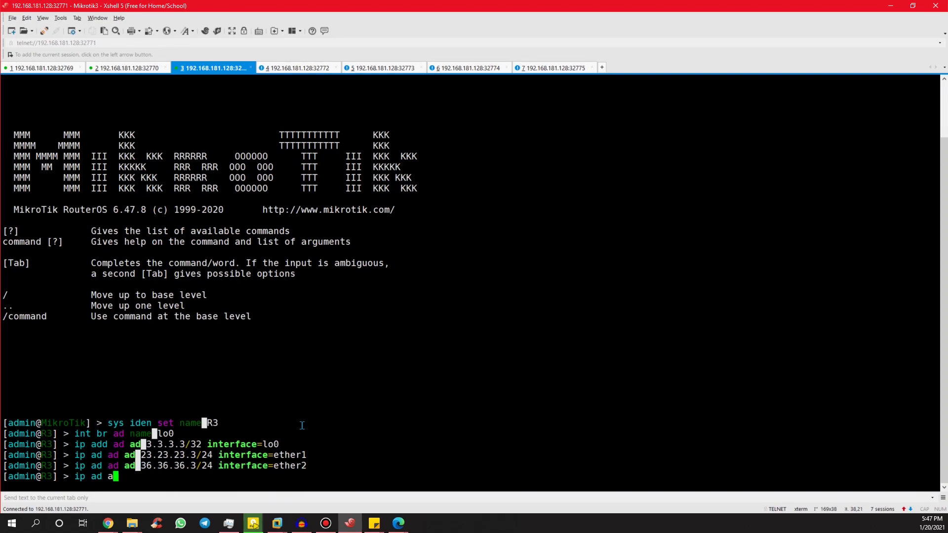
pyautogui.write('d ad 37.37.37.3')
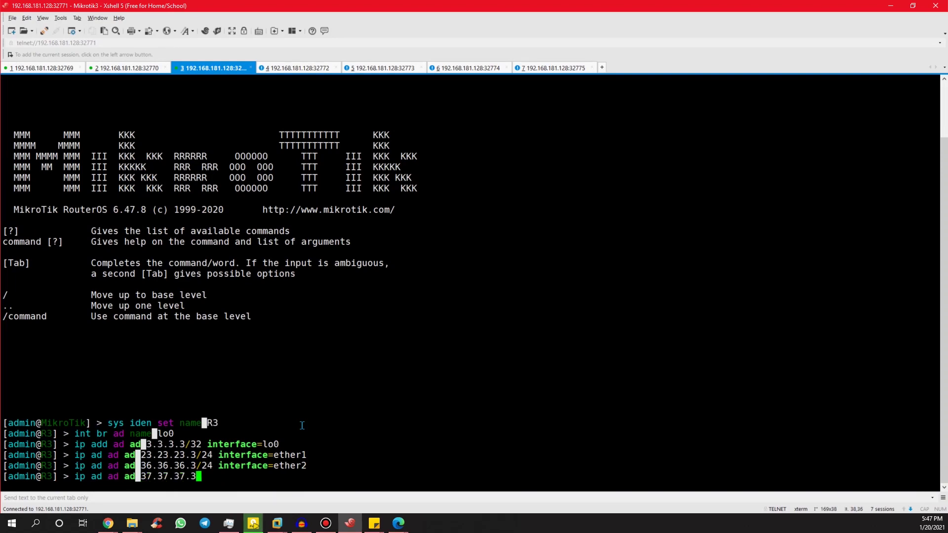
pyautogui.write('/24 in')
pyautogui.press('Tab')
pyautogui.write('e')
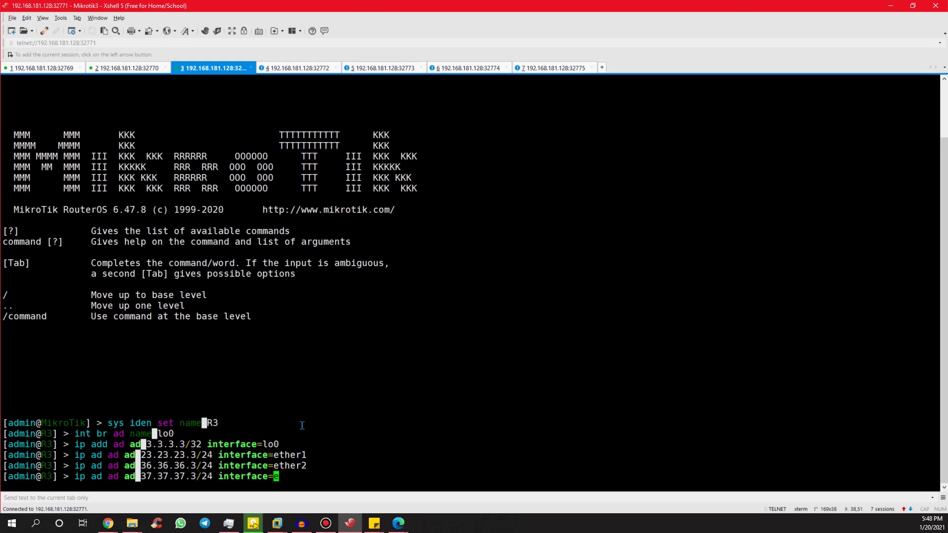
pyautogui.write('ther3')
pyautogui.press('Return')
pyautogui.hotkey('alt', 'Tab')
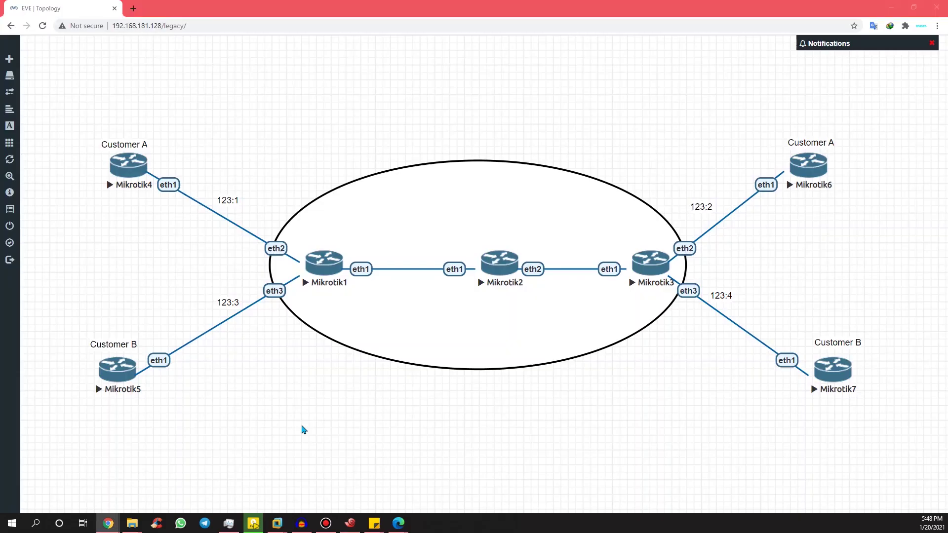
pyautogui.hotkey('alt', 'Tab')
pyautogui.write('routing rip')
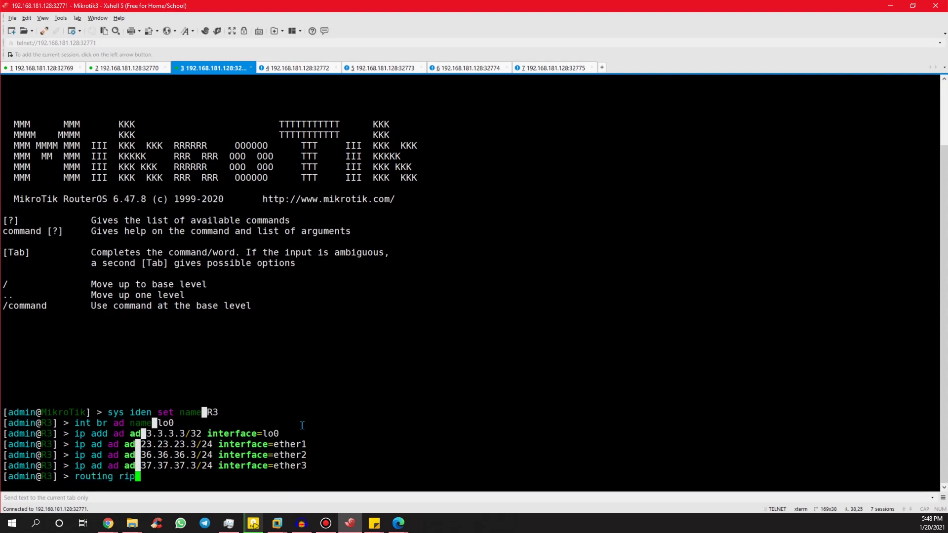
pyautogui.write(' net')
# Add 3.3.3.3/32 and 23.23.23.0/24 as R3's RIP networks.
pyautogui.press('Return')
pyautogui.write('add net=1.1')
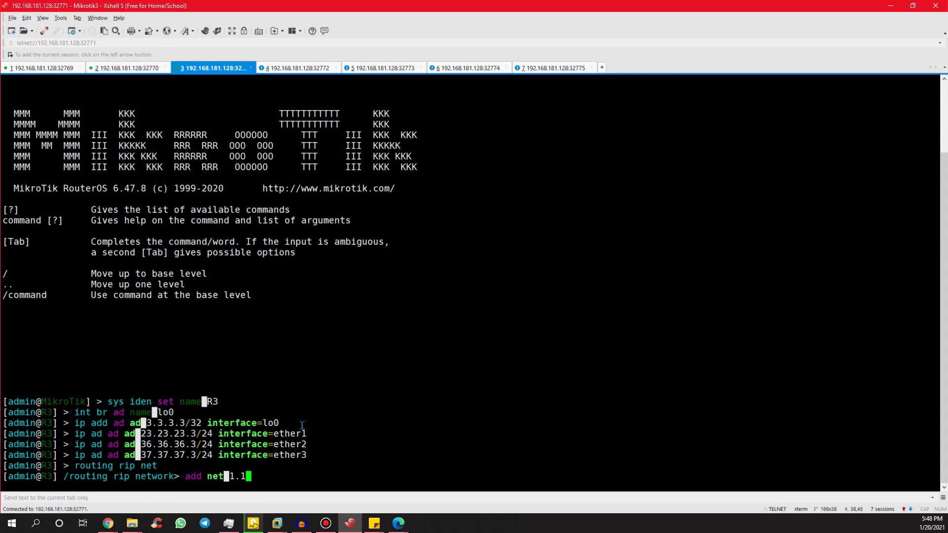
pyautogui.press('BackSpace')
pyautogui.press('BackSpace')
pyautogui.press('BackSpace')
pyautogui.write('3.3.3.3/32')
pyautogui.press('Return')
pyautogui.write('add net=23.2')
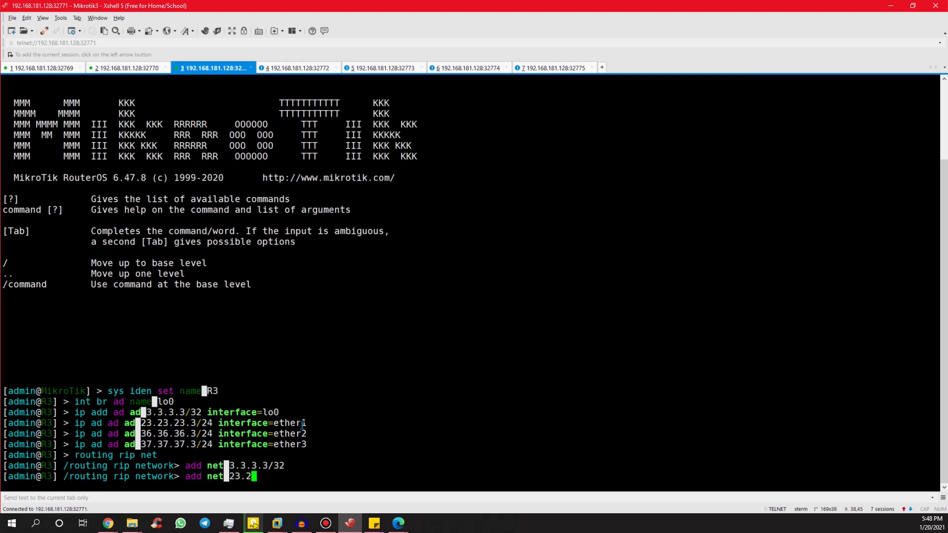
pyautogui.write('3.23.0/24')
pyautogui.press('Return')
# Enable LDP on R3 with LSR ID and transport address 3.3.3.3, running on ether1.
pyautogui.write('..')
pyautogui.press('Return')
pyautogui.write('..')
pyautogui.press('Return')
pyautogui.write('..')
pyautogui.press('Return')
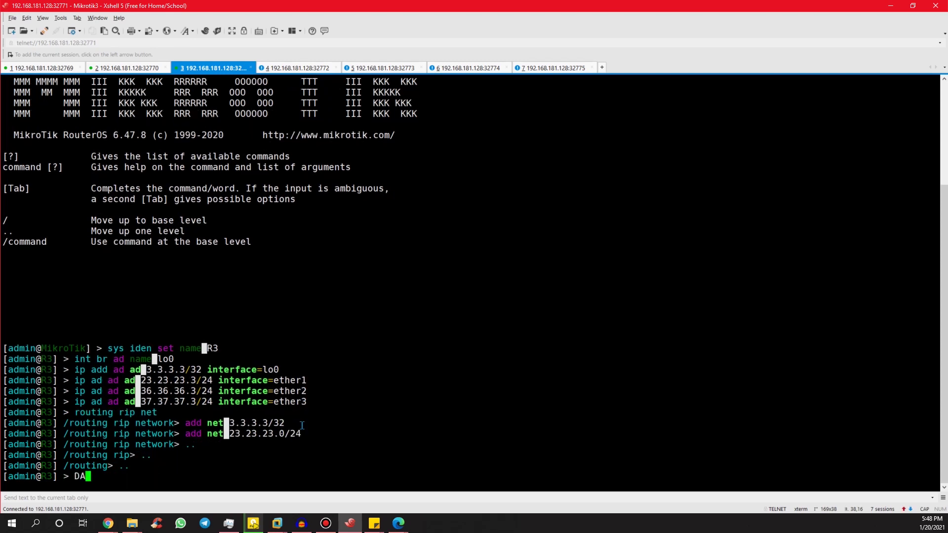
pyautogui.write('mpls ldp set ena=yes lsr=3.3.3.3 d')
pyautogui.write('rans=3.3.3.3')
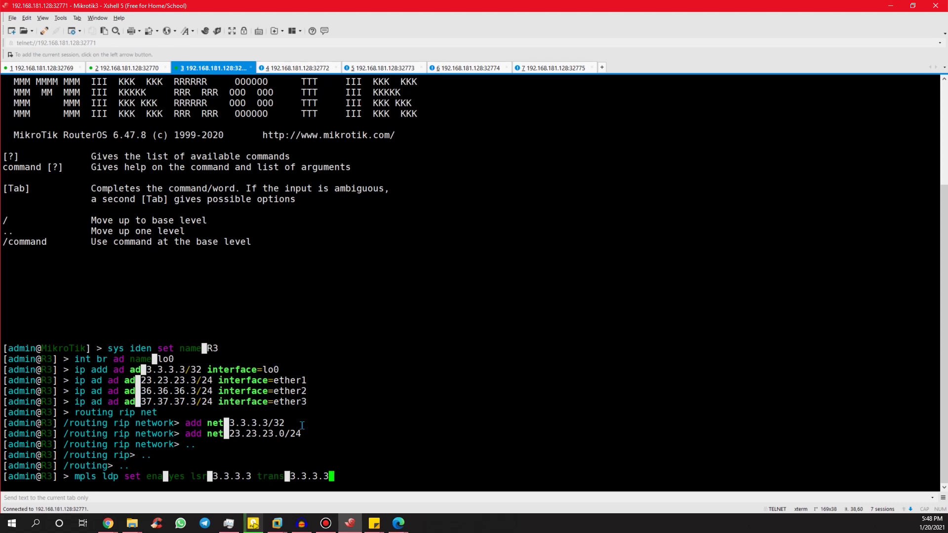
pyautogui.press('Return')
pyautogui.write('mpls ldp int add interface=ether1')
pyautogui.press('Return')
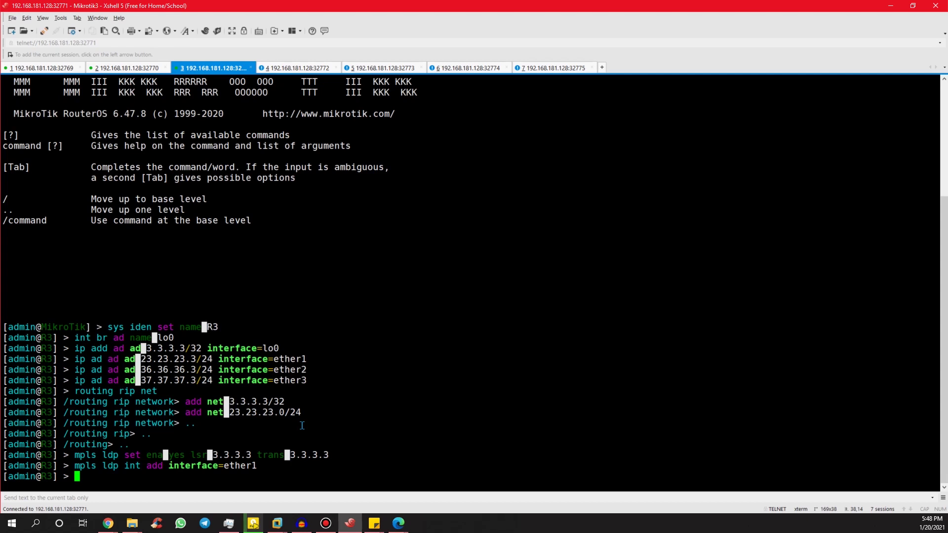
pyautogui.write('routin bgp ins set defas as')
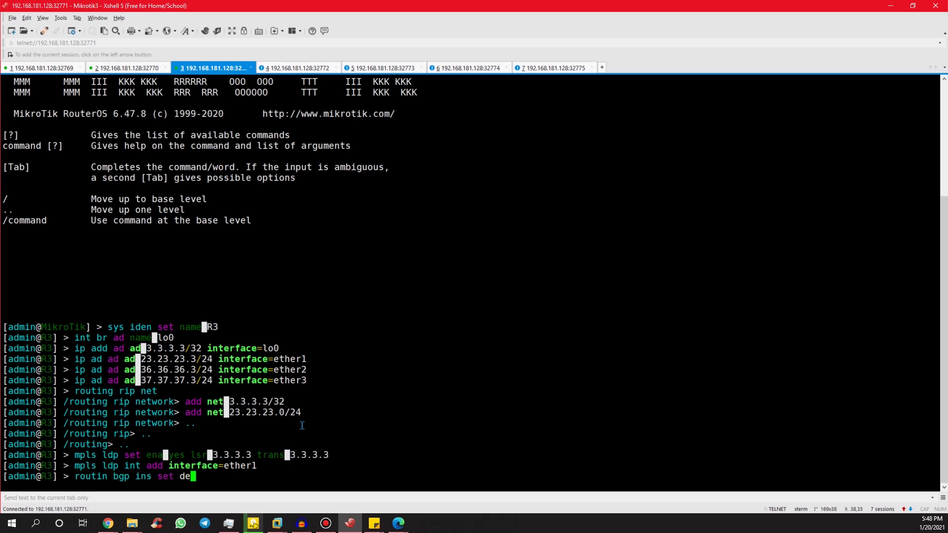
# Set R3's default BGP instance to AS 123.
pyautogui.press('BackSpace')
pyautogui.press('BackSpace')
pyautogui.press('BackSpace')
pyautogui.press('BackSpace')
pyautogui.write('as=123')
pyautogui.press('Return')
# Add VPNv4 BGP peer1 to 2.2.2.2 in AS 123 with update-source lo.
pyautogui.write('rou')
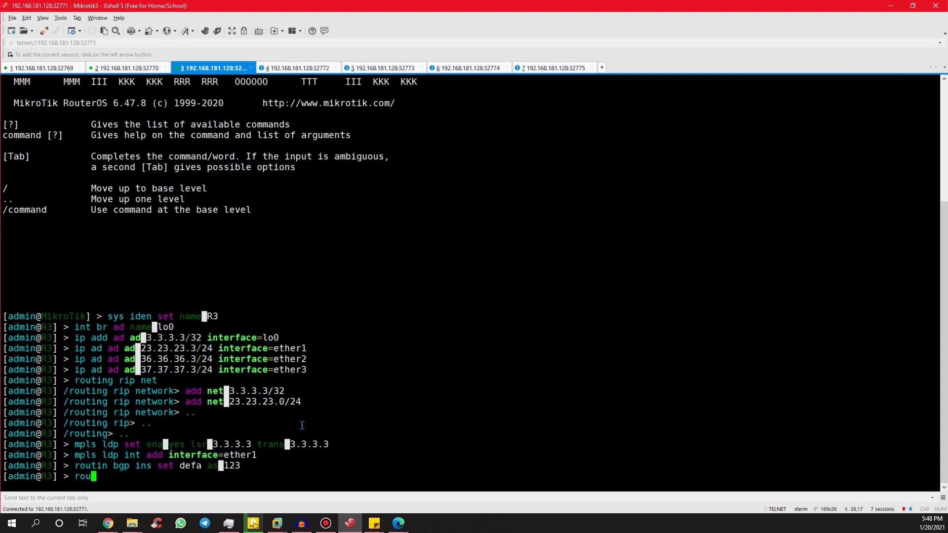
pyautogui.write('ting bgp peer add ad')
pyautogui.press('Tab')
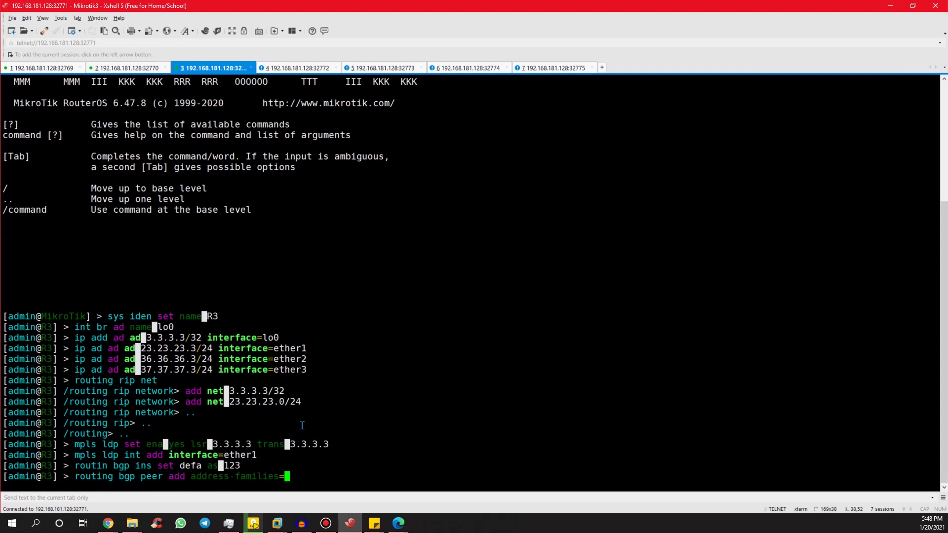
pyautogui.write('vpnv4 na')
pyautogui.press('Tab')
pyautogui.write('peer1')
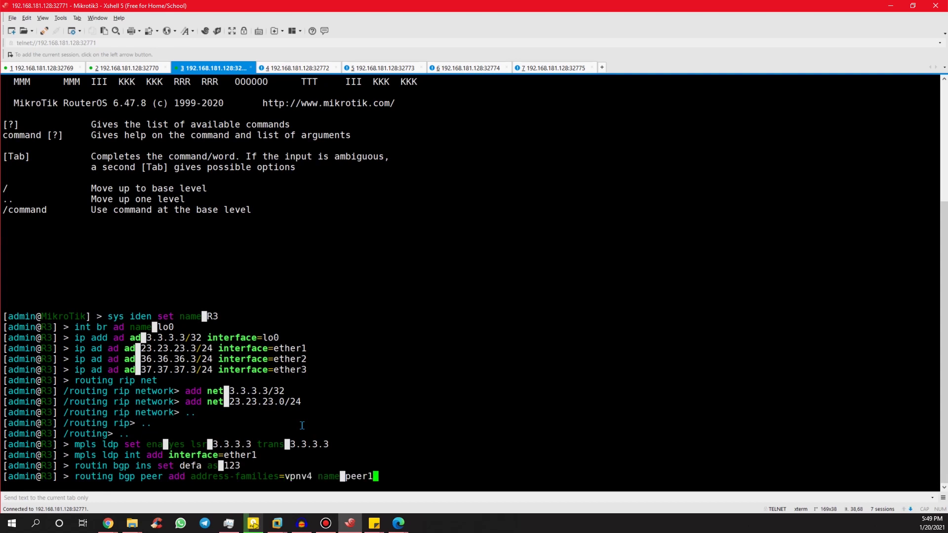
pyautogui.write(' remote-add=2.2.2.')
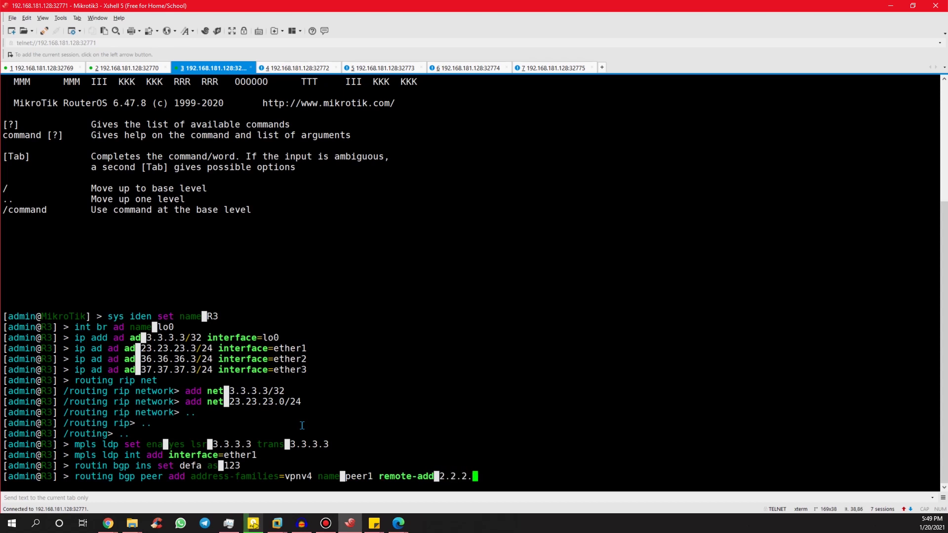
pyautogui.write('2 remote-as=123 up')
pyautogui.press('Tab')
pyautogui.write('lo')
pyautogui.press('Return')
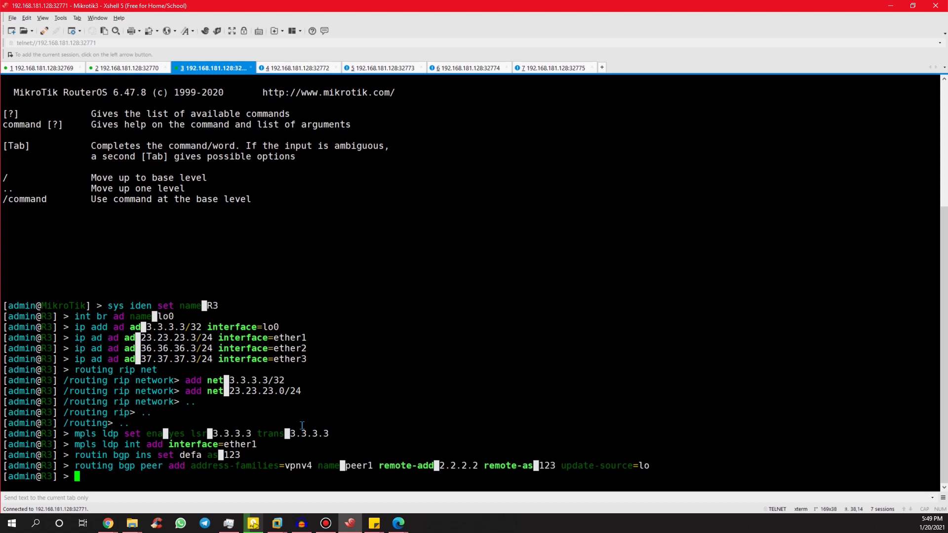
# List the BGP peers, then print peer1's detailed settings.
pyautogui.write('ro bgp peer pr')
pyautogui.press('Return')
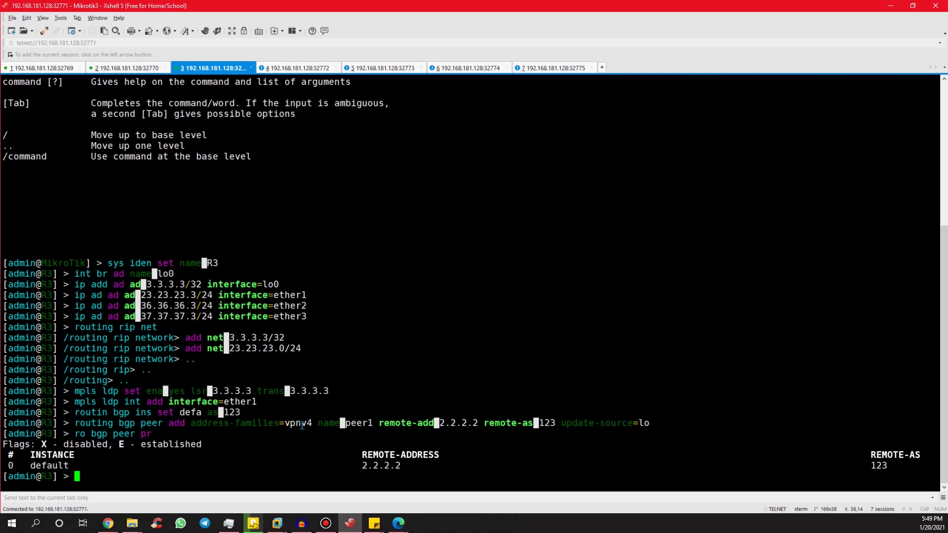
pyautogui.press('Up')
pyautogui.write('de')
pyautogui.press('Return')
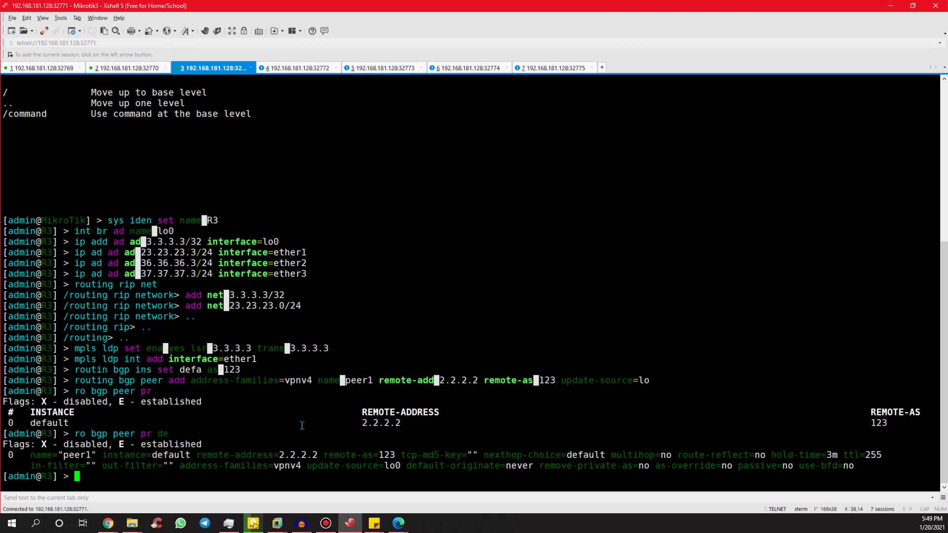
pyautogui.write('ip ro vrf')
# Create vrfA on ether2 with export target 123:2, import target 123:1 and route distinguisher 123:2.
pyautogui.press('Return')
pyautogui.write('add expor')
pyautogui.press('Tab')
pyautogui.write('123:2')
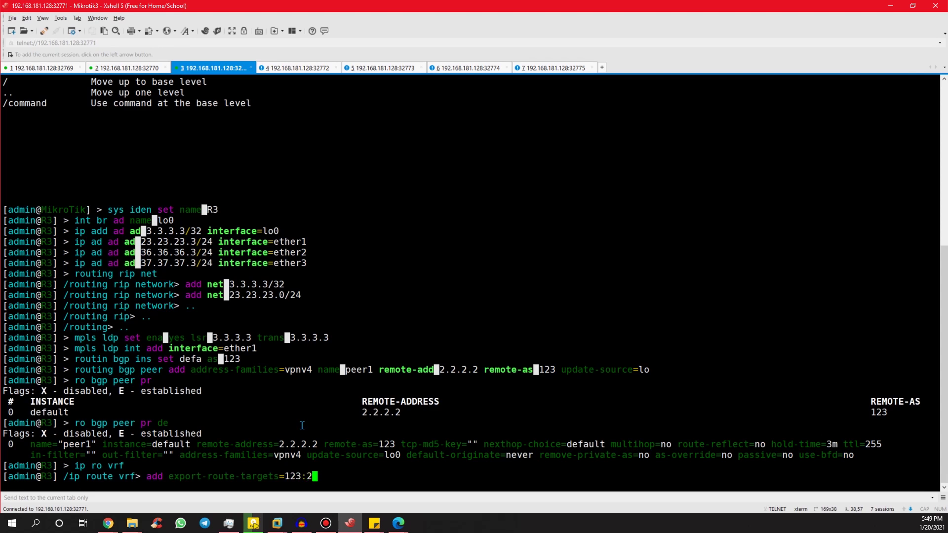
pyautogui.write(' im')
pyautogui.press('Tab')
pyautogui.write('123:1 ')
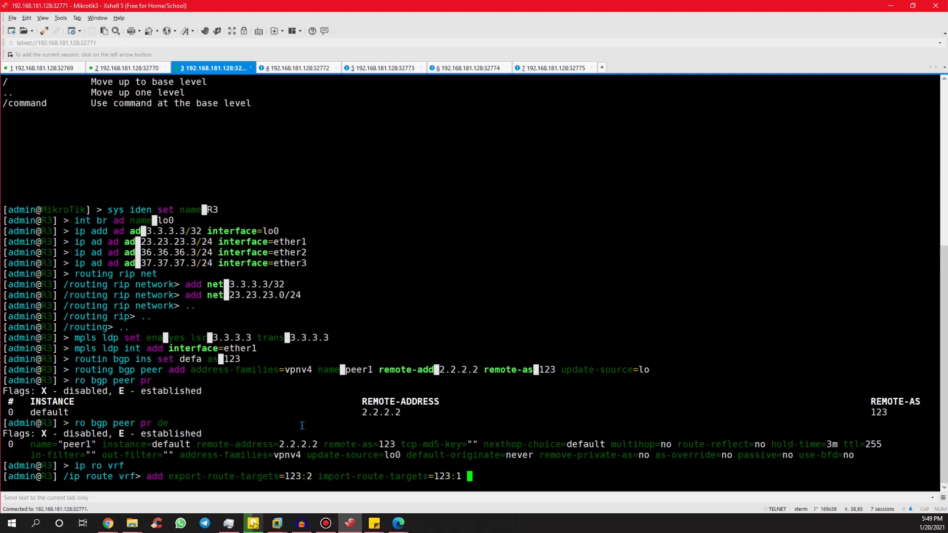
pyautogui.write('rout')
pyautogui.write('e')
pyautogui.write('-di')
pyautogui.press('Tab')
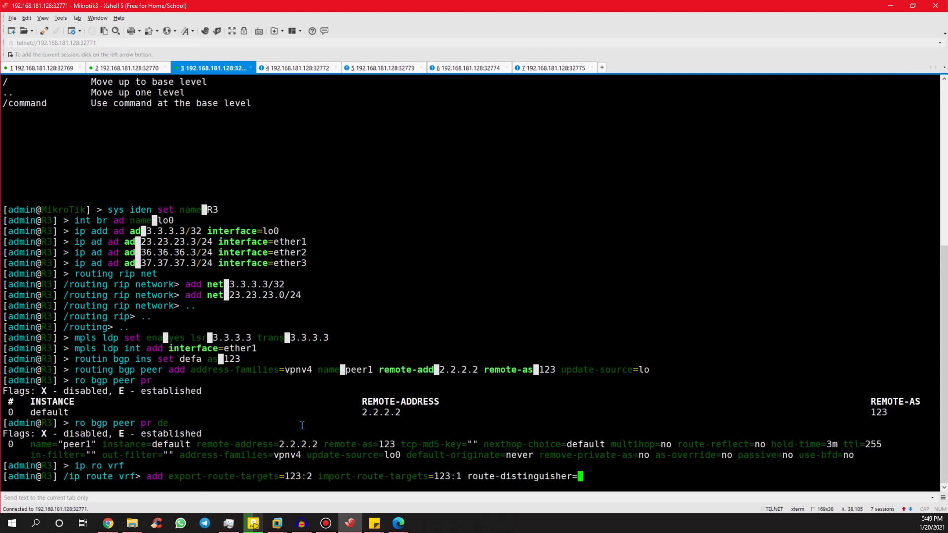
pyautogui.write('123:2')
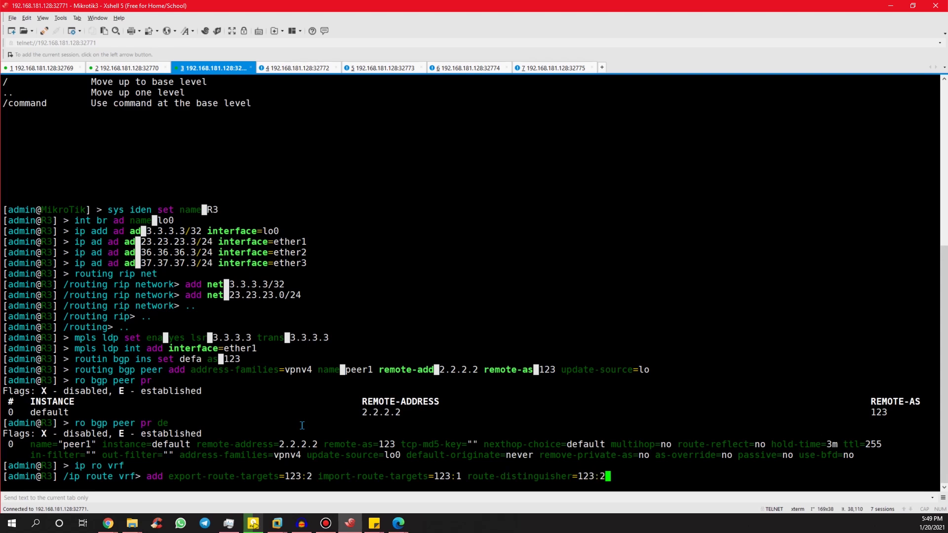
pyautogui.write(' in')
pyautogui.press('Tab')
pyautogui.write('ether')
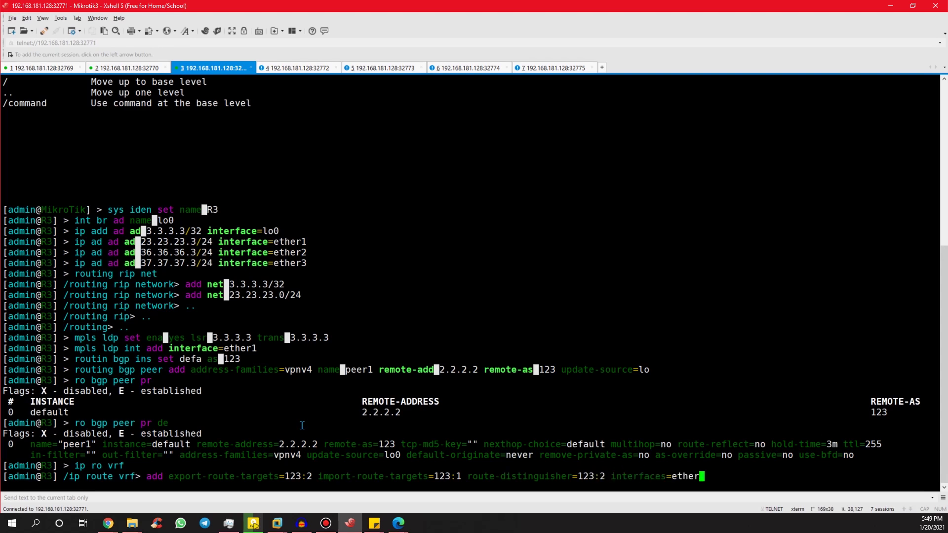
pyautogui.write('2 ')
pyautogui.write('routi')
pyautogui.press('Tab')
pyautogui.write('vrfA')
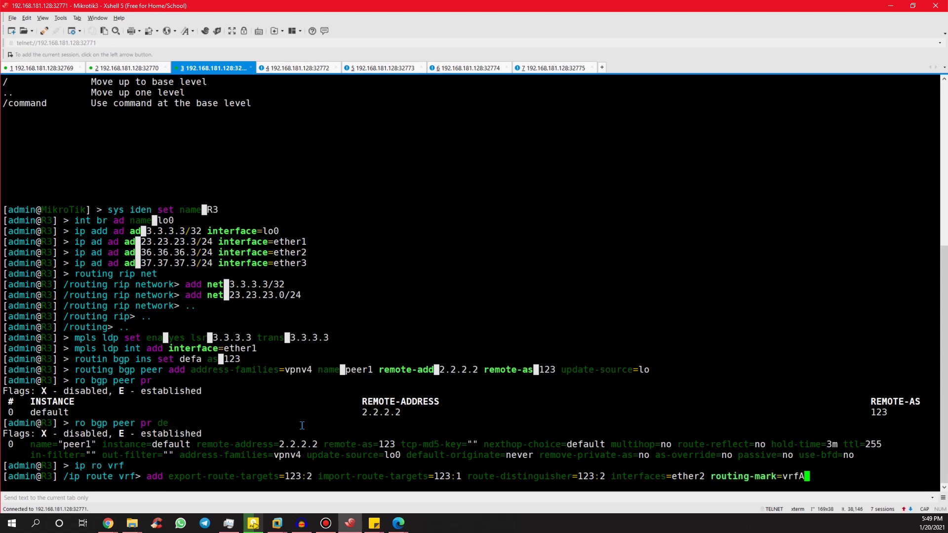
pyautogui.press('Return')
# Reuse the VRF command for vrfB, moving it to ether3 with route distinguisher 123:4.
pyautogui.press('Up')
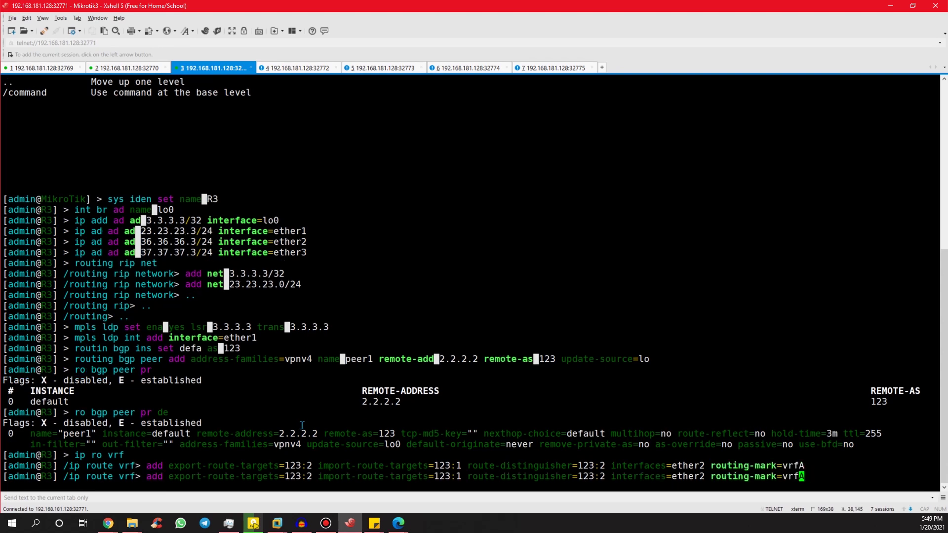
pyautogui.write('B')
pyautogui.press('Return')
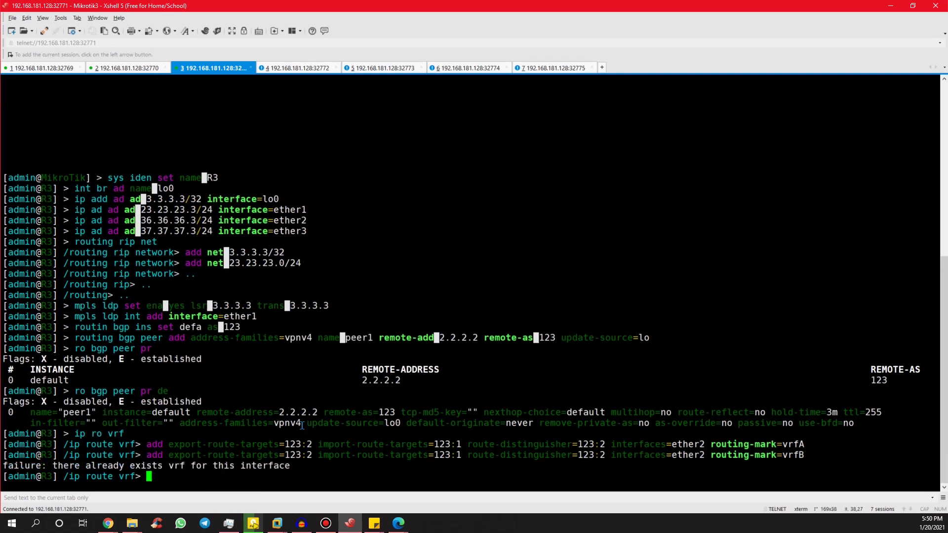
pyautogui.press('Up')
pyautogui.press('Left')
pyautogui.press('Left')
pyautogui.press('Left')
pyautogui.press('Left')
pyautogui.press('Left')
pyautogui.press('Left')
pyautogui.press('Left')
pyautogui.press('Left')
pyautogui.press('Left')
pyautogui.press('Left')
pyautogui.press('Left')
pyautogui.press('Left')
pyautogui.press('Left')
pyautogui.press('Left')
pyautogui.press('Left')
pyautogui.press('Left')
pyautogui.press('Left')
pyautogui.press('Left')
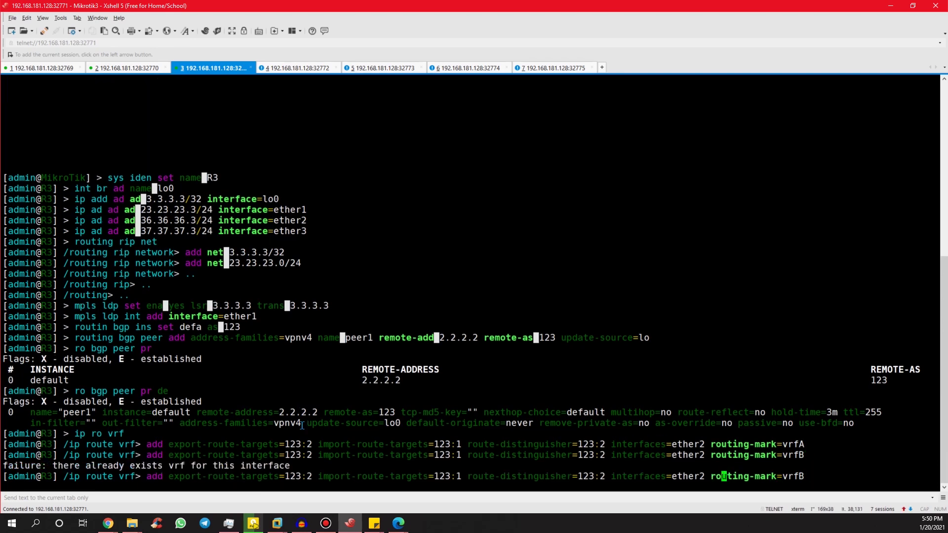
pyautogui.press('BackSpace')
pyautogui.write('3')
pyautogui.press('Left')
pyautogui.press('Left')
pyautogui.press('Left')
pyautogui.press('Left')
pyautogui.press('Left')
pyautogui.press('Left')
pyautogui.press('Left')
pyautogui.press('Left')
pyautogui.press('Left')
pyautogui.press('Left')
pyautogui.press('Left')
pyautogui.press('Left')
pyautogui.press('Left')
pyautogui.press('Left')
pyautogui.press('Left')
pyautogui.press('Left')
pyautogui.press('Left')
pyautogui.press('Left')
pyautogui.press('Left')
pyautogui.press('BackSpace')
pyautogui.write('4')
pyautogui.press('Left')
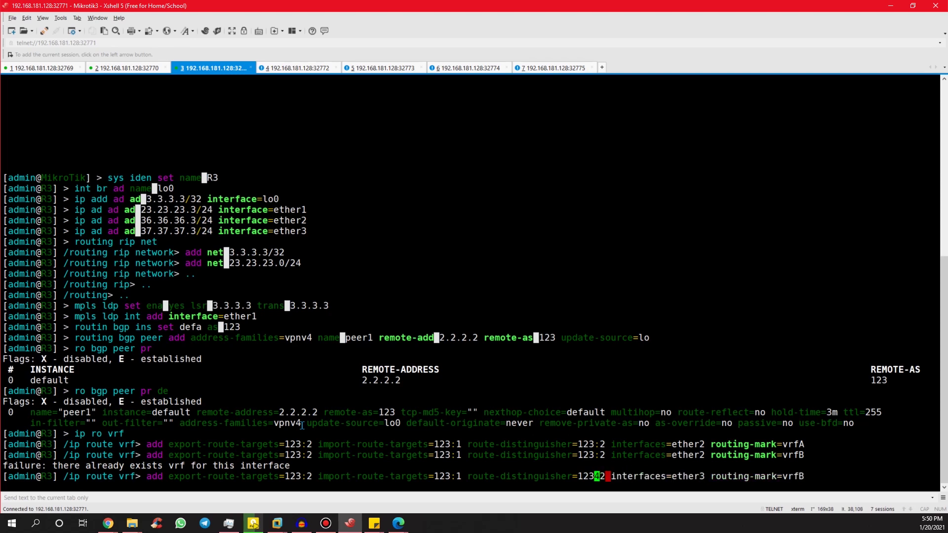
pyautogui.press('Right')
pyautogui.press('Right')
pyautogui.press('BackSpace')
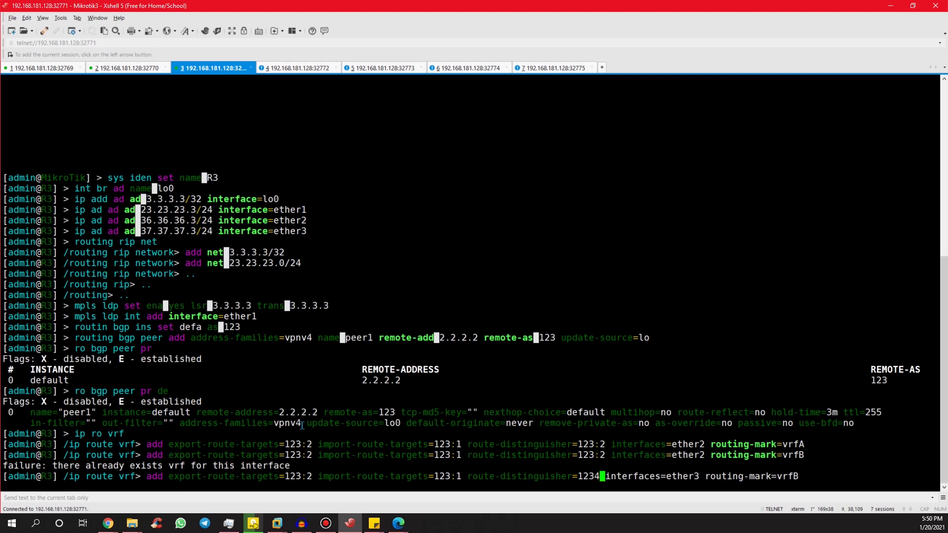
pyautogui.press('BackSpace')
pyautogui.write(':4')
# Set vrfB's import target 123:3 and export target 123:4, add it, and list the VRFs.
pyautogui.press('Left')
pyautogui.press('Left')
pyautogui.press('Left')
pyautogui.press('Left')
pyautogui.press('Left')
pyautogui.press('Left')
pyautogui.press('Left')
pyautogui.press('Left')
pyautogui.press('Left')
pyautogui.press('Left')
pyautogui.press('Left')
pyautogui.press('Left')
pyautogui.press('Left')
pyautogui.press('Left')
pyautogui.press('Left')
pyautogui.press('Left')
pyautogui.press('Left')
pyautogui.press('Left')
pyautogui.press('Left')
pyautogui.press('Left')
pyautogui.press('Left')
pyautogui.press('Left')
pyautogui.press('Left')
pyautogui.press('Left')
pyautogui.press('Left')
pyautogui.press('Left')
pyautogui.press('BackSpace')
pyautogui.write('3')
pyautogui.press('Left')
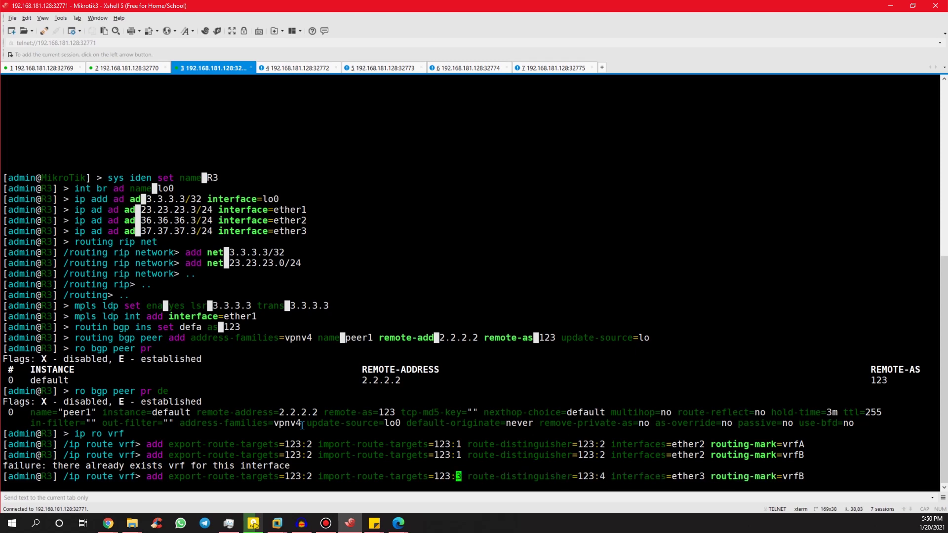
pyautogui.press('Left')
pyautogui.press('Left')
pyautogui.press('Left')
pyautogui.press('Left')
pyautogui.press('Left')
pyautogui.press('Left')
pyautogui.press('Left')
pyautogui.press('Left')
pyautogui.press('Left')
pyautogui.press('Left')
pyautogui.press('Left')
pyautogui.press('Left')
pyautogui.press('Left')
pyautogui.press('Left')
pyautogui.press('Left')
pyautogui.press('BackSpace')
pyautogui.write('4')
pyautogui.press('Right')
pyautogui.press('Return')
pyautogui.write('pr')
pyautogui.press('Return')
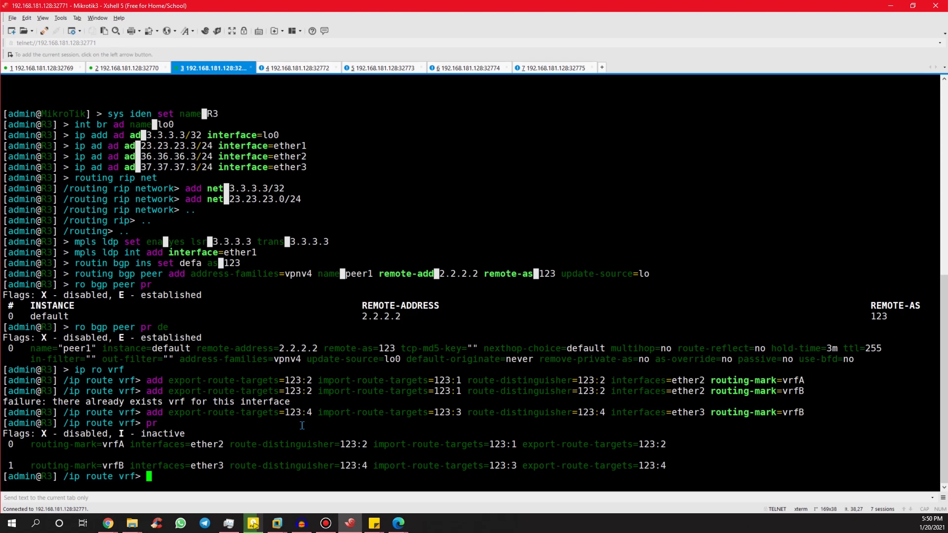
pyautogui.hotkey('ctrl', 'Tab')
# Log in to the Mikrotik4 session as admin and name the router R4.
pyautogui.write('admin')
pyautogui.press('Return')
pyautogui.press('Return')
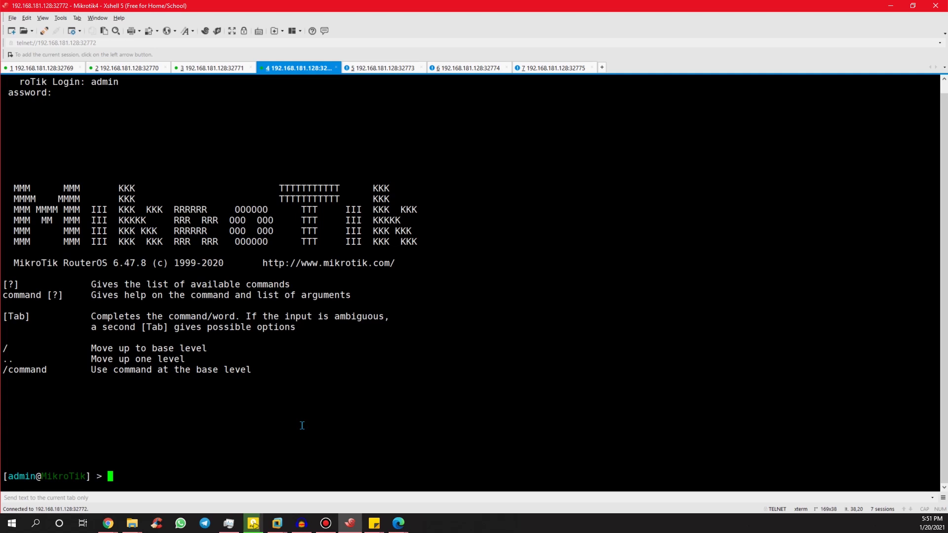
pyautogui.write('sys iden set name R4')
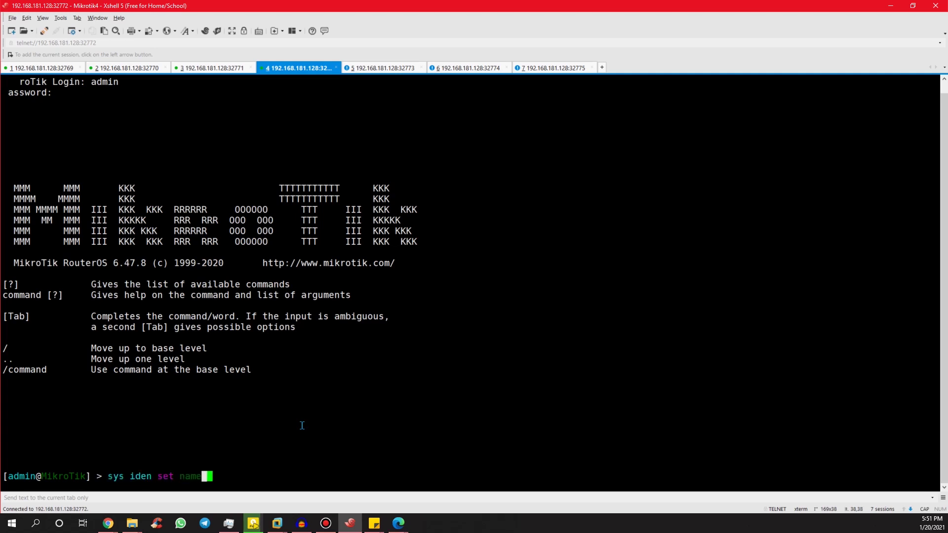
pyautogui.press('Return')
# Add address 46.46.46.4/24 on ether1.
pyautogui.write('ip ad ad')
pyautogui.press('Tab')
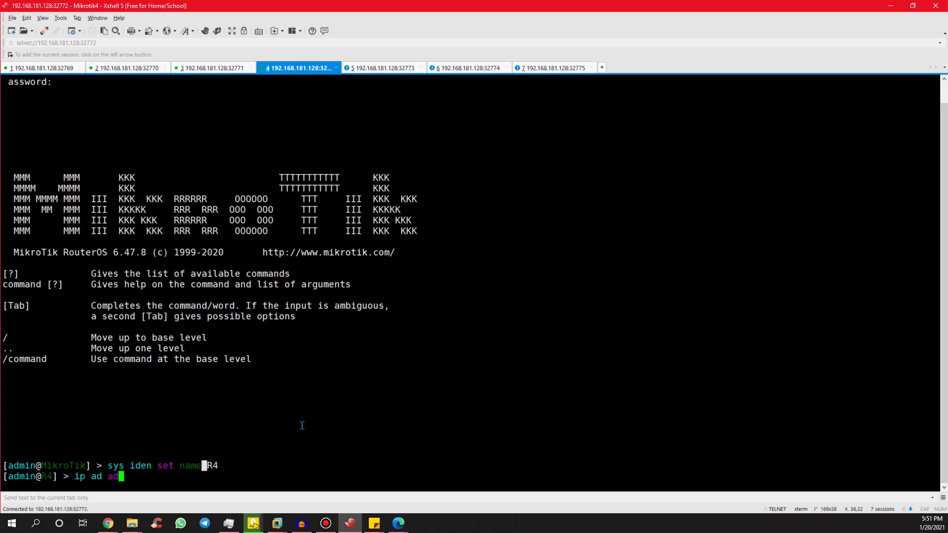
pyautogui.hotkey('alt', 'Tab')
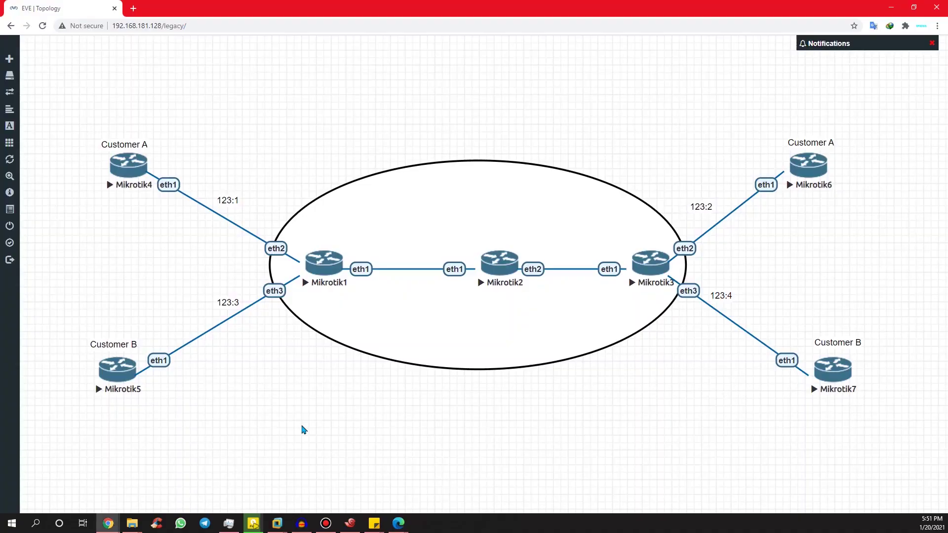
pyautogui.hotkey('alt', 'Tab')
pyautogui.write('add')
pyautogui.write(' 46.46.46.4/')
pyautogui.write('24 o')
pyautogui.press('BackSpace')
pyautogui.write('i')
pyautogui.press('Tab')
pyautogui.write('ether1')
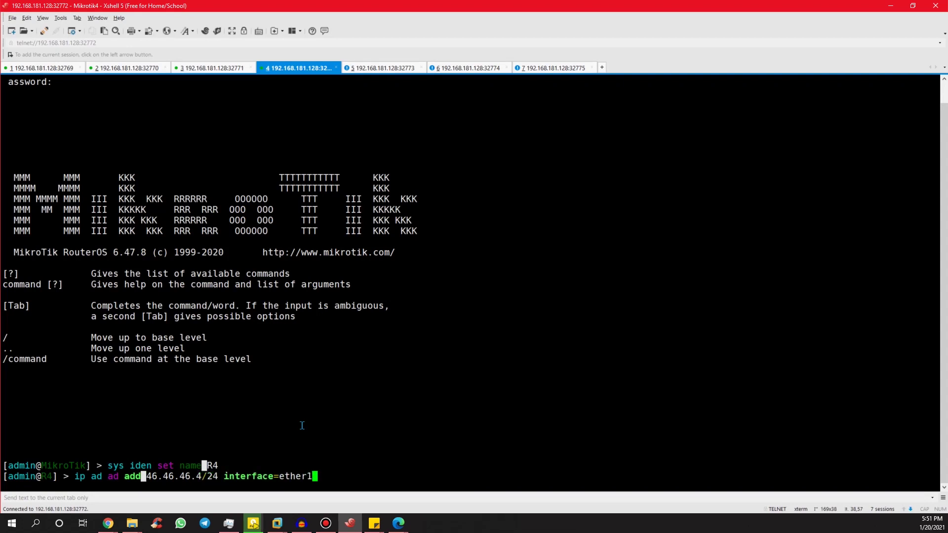
pyautogui.press('Return')
# Add a route with gateway 14.14.14.1.
pyautogui.write('ip ro add')
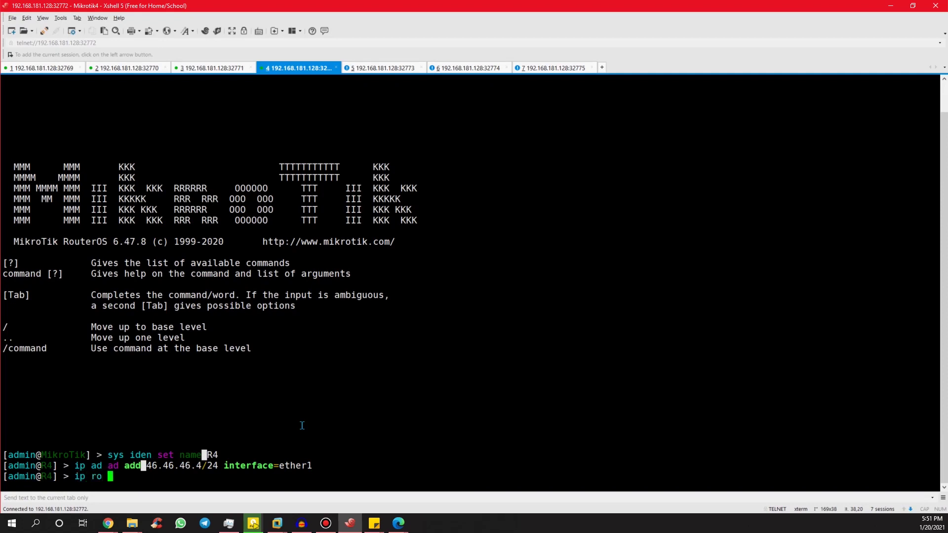
pyautogui.write(' gate')
pyautogui.hotkey('alt', 'Tab')
pyautogui.hotkey('alt', 'Tab')
pyautogui.hotkey('alt', 'Tab')
pyautogui.hotkey('alt', 'Tab')
pyautogui.write('=14.14.14.1')
pyautogui.press('Return')
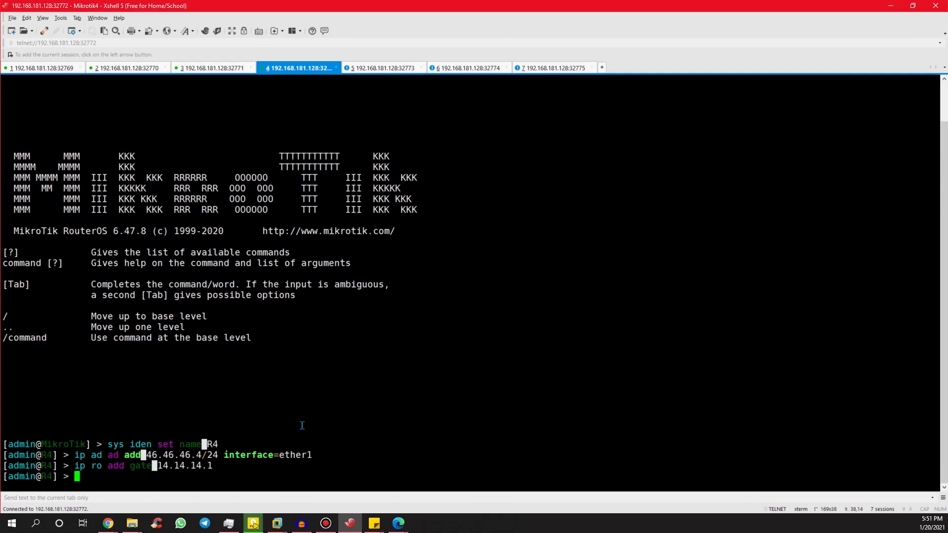
# Change the ether1 address to 14.14.14.4/24 and ping the PE at 14.14.14.1.
pyautogui.press('Up')
pyautogui.press('Up')
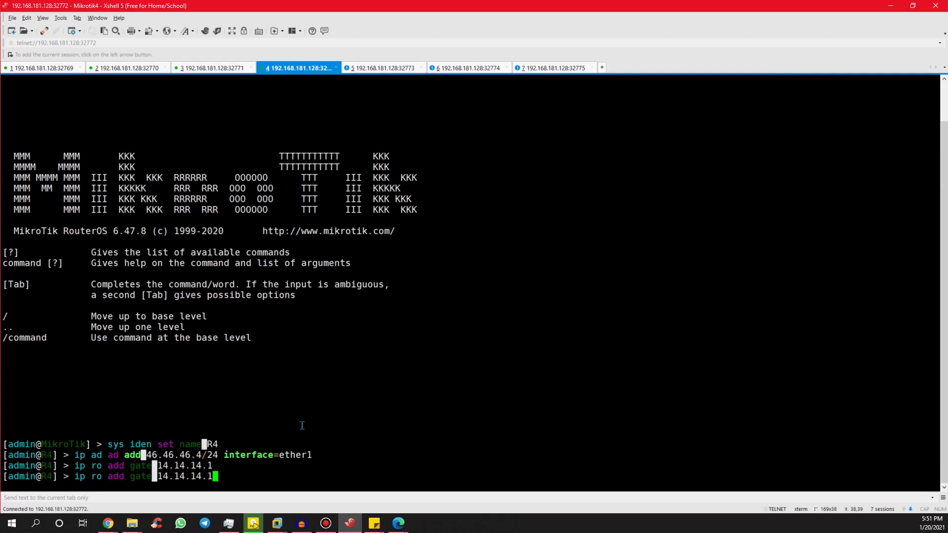
pyautogui.press('BackSpace')
pyautogui.press('BackSpace')
pyautogui.press('BackSpace')
pyautogui.press('BackSpace')
pyautogui.press('BackSpace')
pyautogui.press('BackSpace')
pyautogui.press('BackSpace')
pyautogui.press('BackSpace')
pyautogui.press('BackSpace')
pyautogui.press('BackSpace')
pyautogui.press('BackSpace')
pyautogui.press('BackSpace')
pyautogui.press('BackSpace')
pyautogui.press('BackSpace')
pyautogui.press('BackSpace')
pyautogui.press('BackSpace')
pyautogui.press('BackSpace')
pyautogui.press('BackSpace')
pyautogui.press('BackSpace')
pyautogui.press('BackSpace')
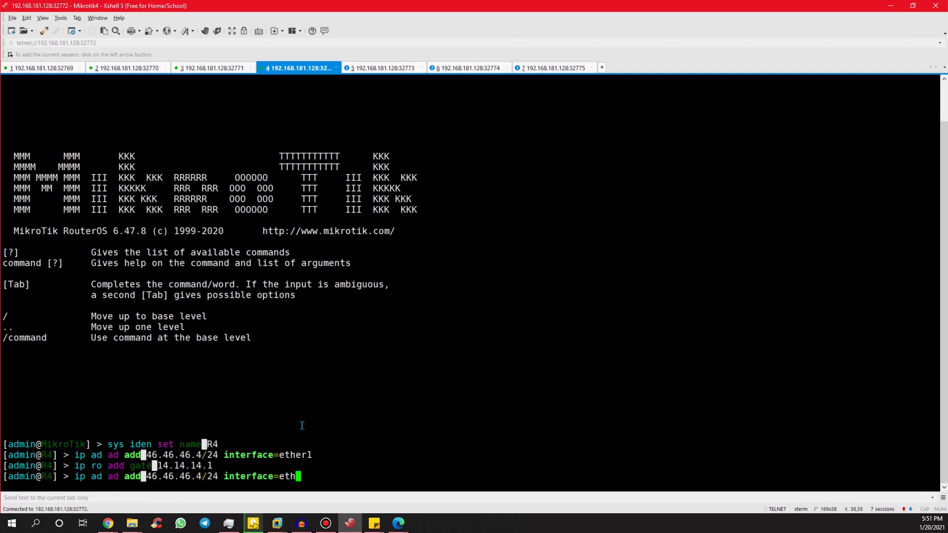
pyautogui.press('BackSpace')
pyautogui.press('BackSpace')
pyautogui.press('BackSpace')
pyautogui.press('BackSpace')
pyautogui.write('set')
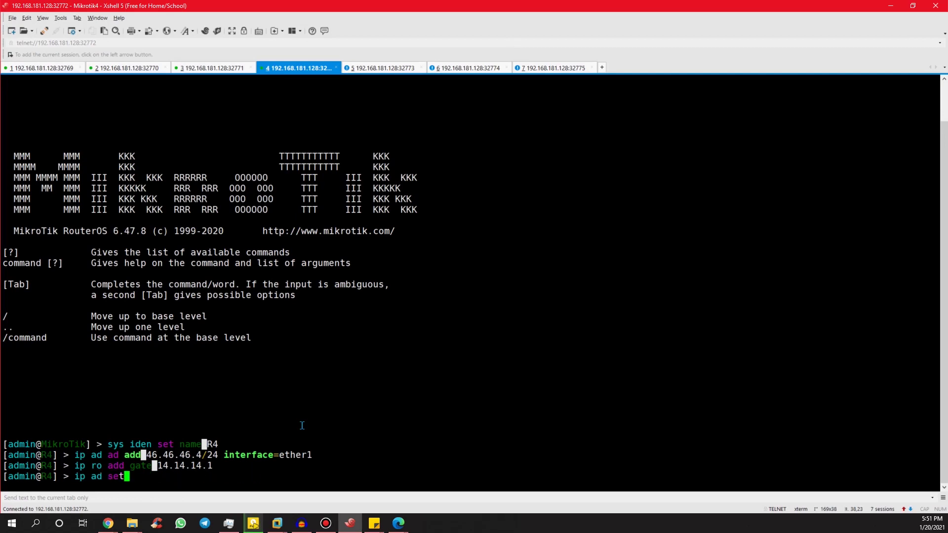
pyautogui.write(' 0 add=14.14.14.4')
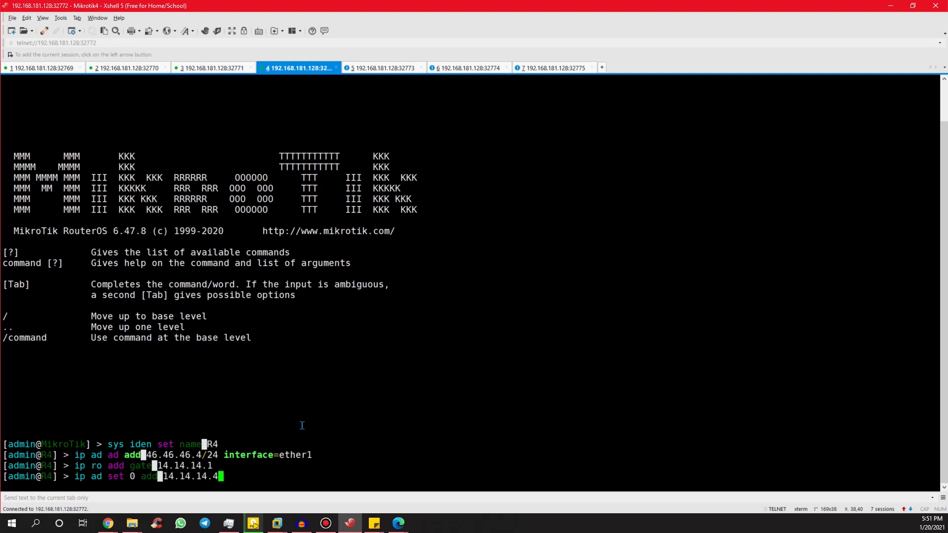
pyautogui.write('/24')
pyautogui.press('Return')
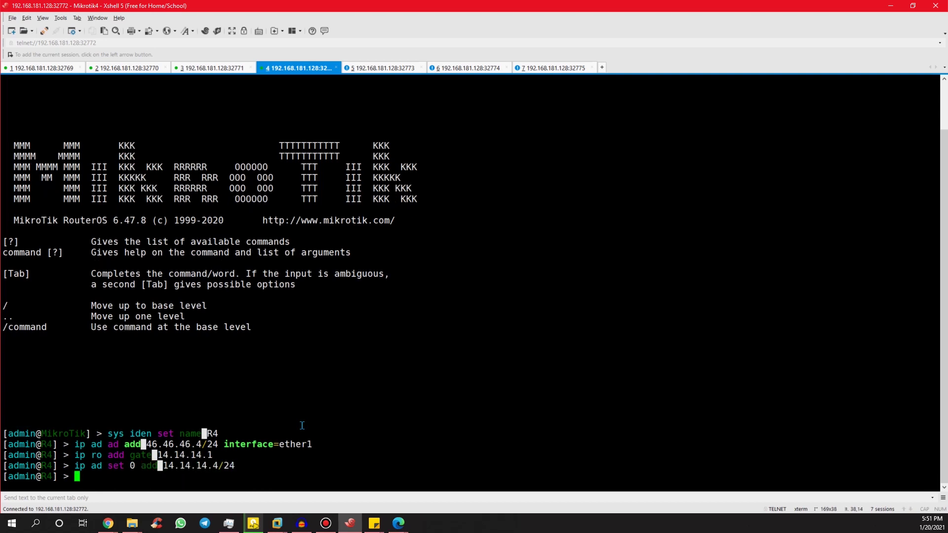
pyautogui.write('ip ad pr')
pyautogui.press('Return')
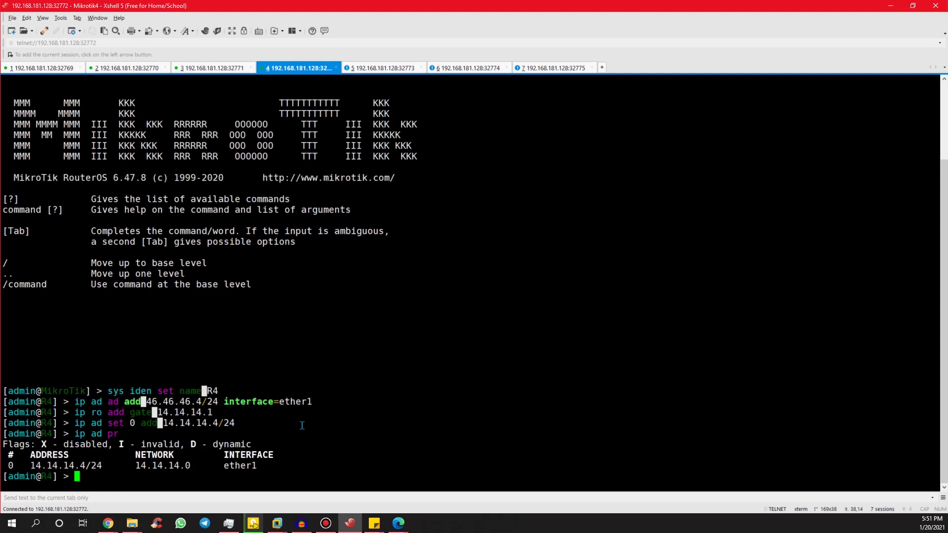
pyautogui.write('ping 14.14.14.1')
pyautogui.press('Return')
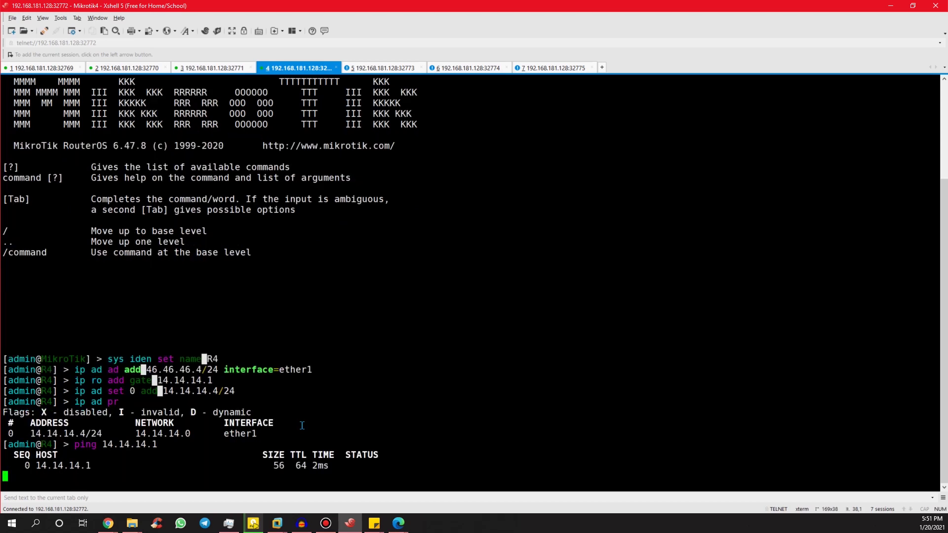
pyautogui.hotkey('ctrl', 'c')
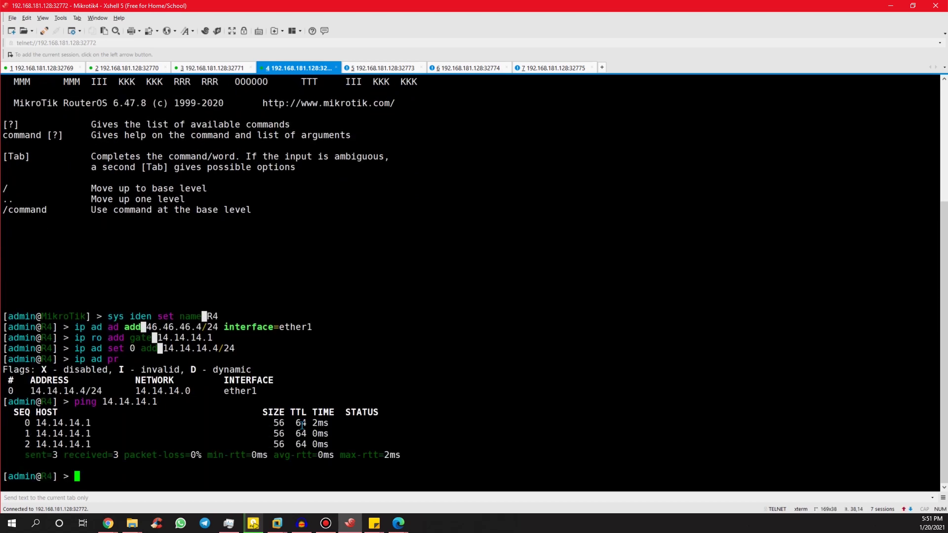
# Review the topology diagram and R1's VRFs before returning to the Mikrotik5 session.
pyautogui.click(365, 69)
pyautogui.hotkey('alt', 'Tab')
pyautogui.hotkey('alt', 'Tab')
pyautogui.hotkey('alt', 'Tab')
pyautogui.hotkey('alt', 'Tab')
pyautogui.hotkey('alt', 'Tab')
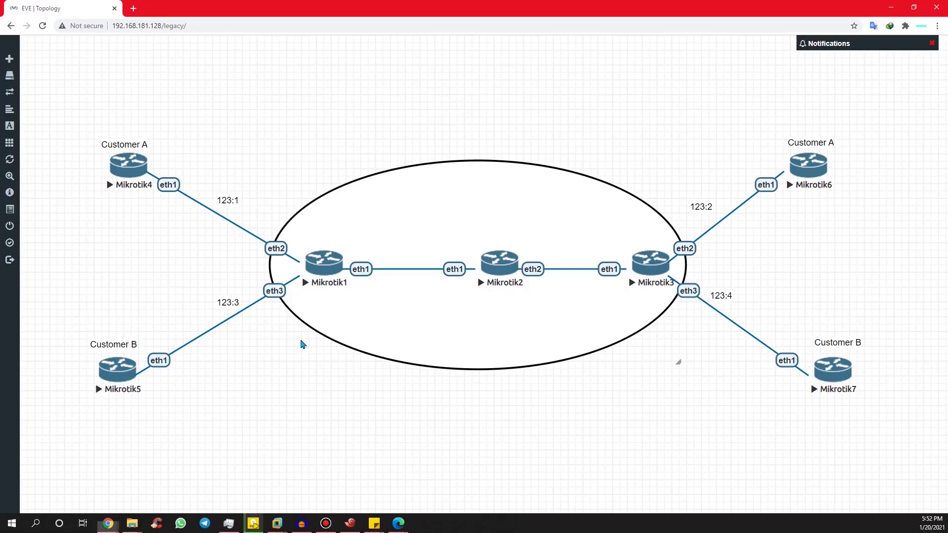
pyautogui.hotkey('alt', 'Tab')
pyautogui.click(60, 70)
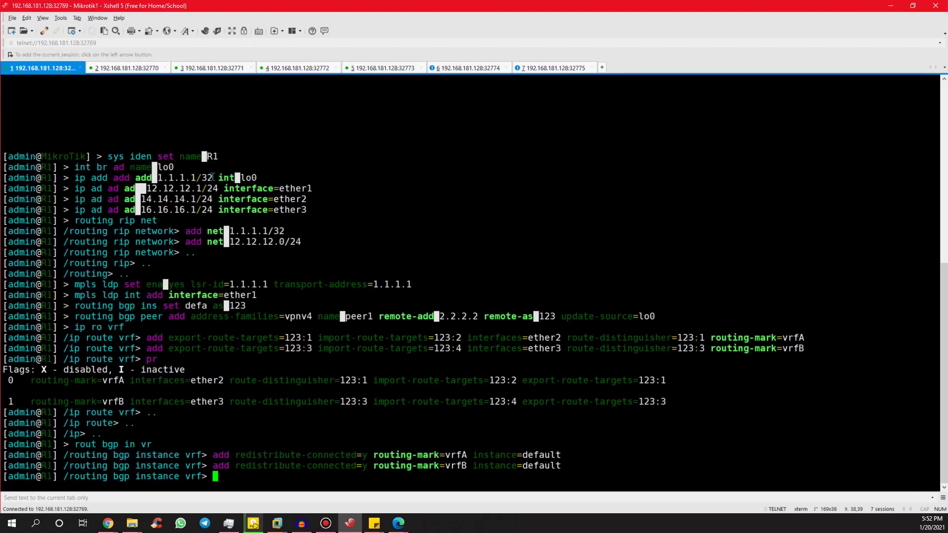
pyautogui.hotkey('alt', 'Tab')
pyautogui.hotkey('alt', 'Tab')
pyautogui.hotkey('alt', 'Tab')
pyautogui.hotkey('alt', 'Tab')
pyautogui.click(370, 68)
# Log in to the Mikrotik5 session as admin and name the router R5.
pyautogui.write('admin')
pyautogui.press('Return')
pyautogui.press('Return')
pyautogui.write('sys iden set na')
pyautogui.press('Tab')
pyautogui.write('R5')
pyautogui.press('Return')
# Add 16.16.16.6/24 on ether1 and a route via gateway 16.16.16.1.
pyautogui.write('ip ad ad ad 1')
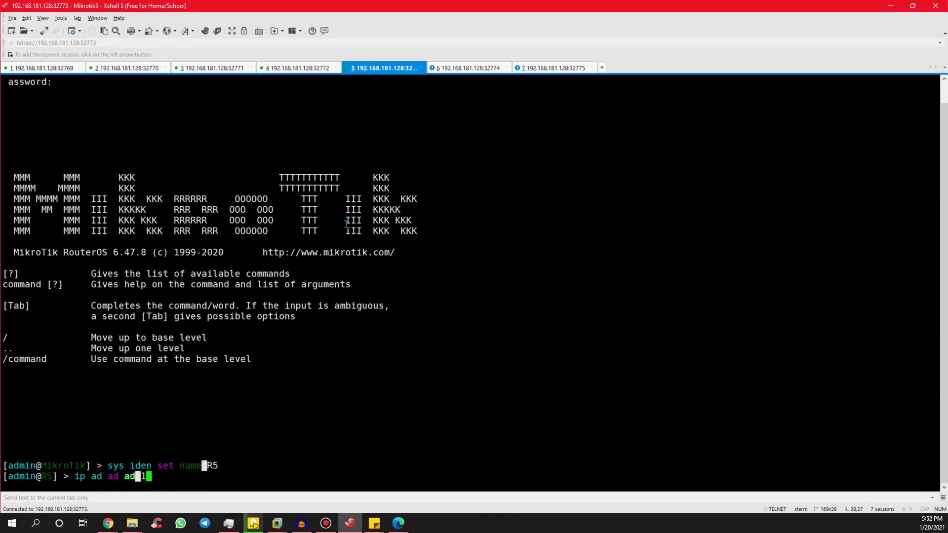
pyautogui.write('6.16.16.6')
pyautogui.press('BackSpace')
pyautogui.write('/24 interface=ether1')
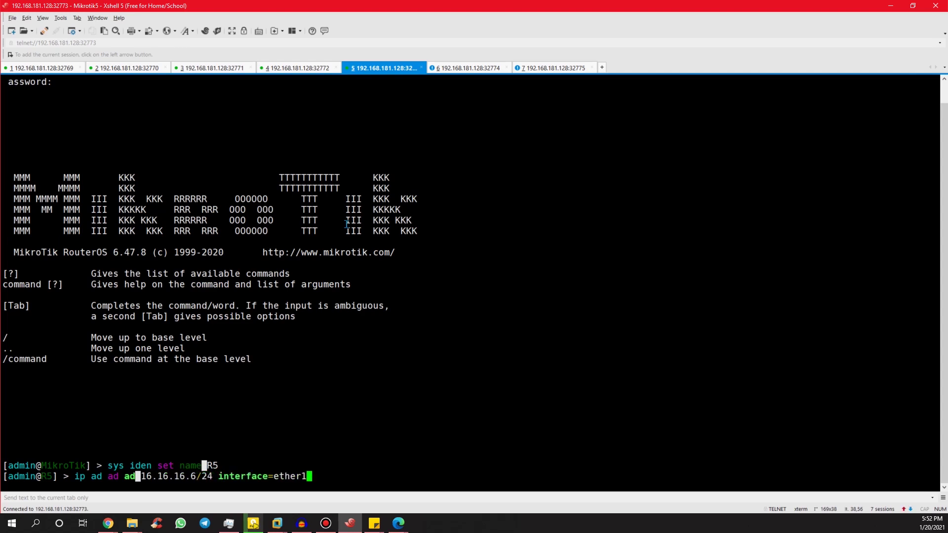
pyautogui.press('Return')
pyautogui.write('ip ro add gate=16.16')
pyautogui.write('1')
pyautogui.press('BackSpace')
pyautogui.write('.16.1')
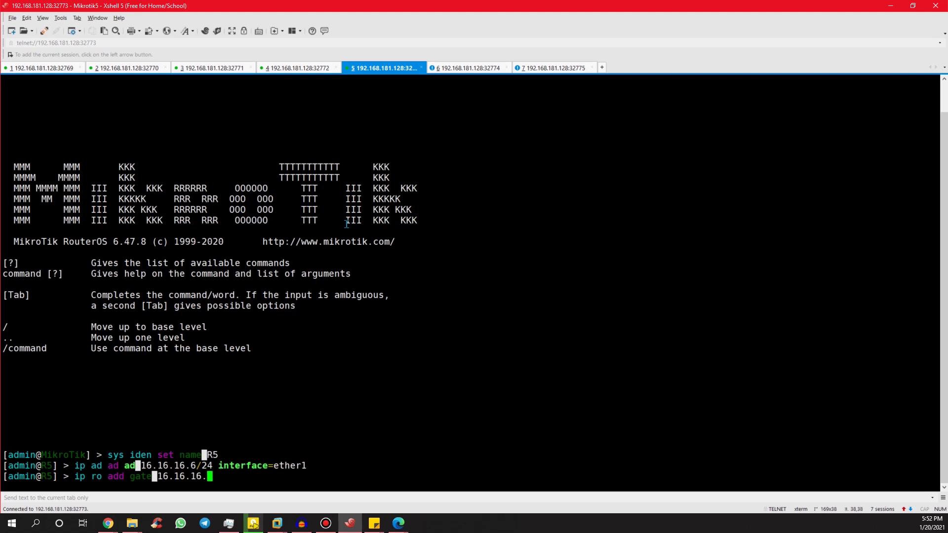
pyautogui.press('Return')
# Ping the PE at 16.16.16.1 to confirm connectivity.
pyautogui.write('p')
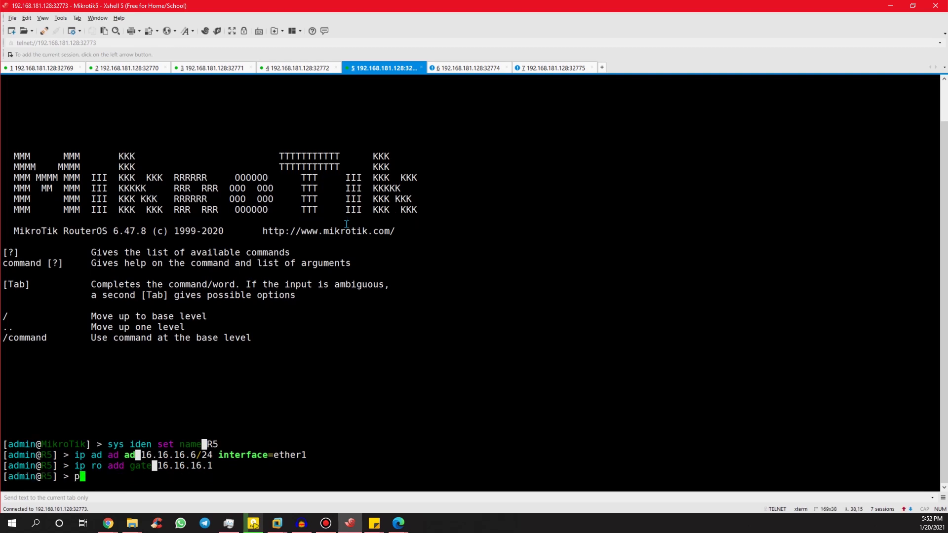
pyautogui.write('ing 16.16.16.16.')
pyautogui.press('Return')
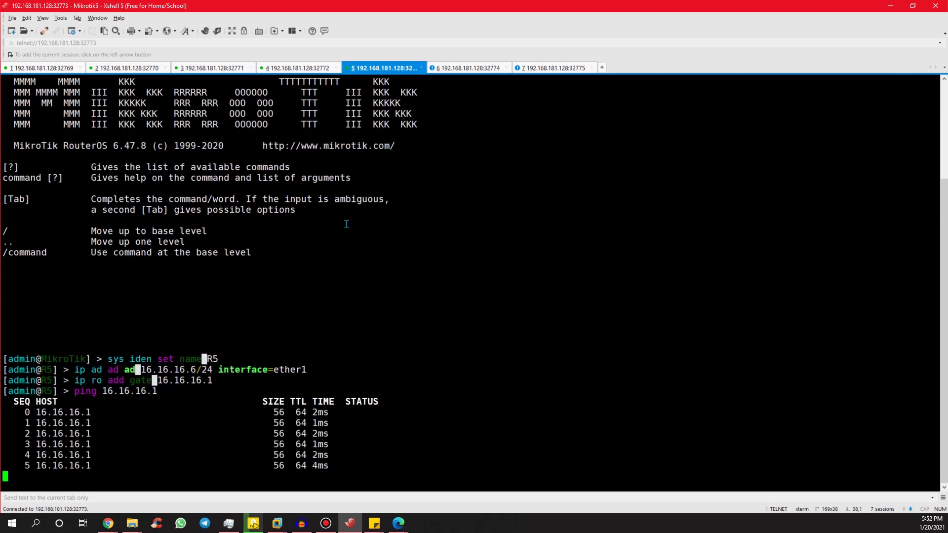
pyautogui.hotkey('ctrl', 'c')
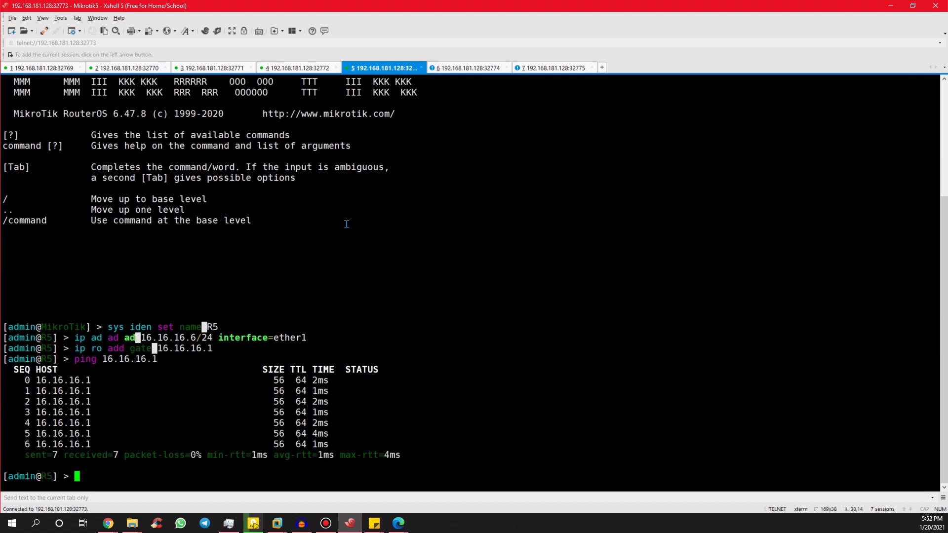
pyautogui.hotkey('ctrl', 'Tab')
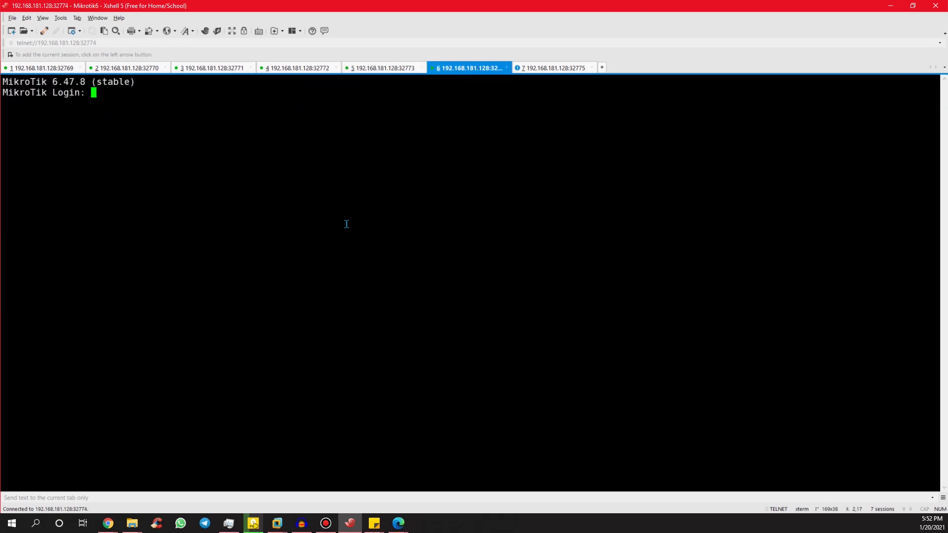
# Log in to the Mikrotik6 session as admin and name the router R6.
pyautogui.hotkey('alt', 'Tab')
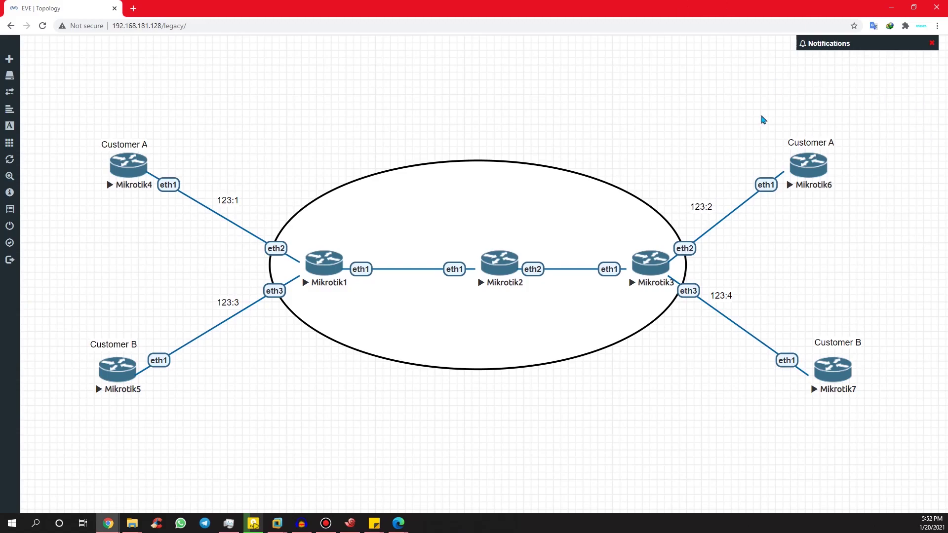
pyautogui.hotkey('alt', 'Tab')
pyautogui.write('admin')
pyautogui.press('Return')
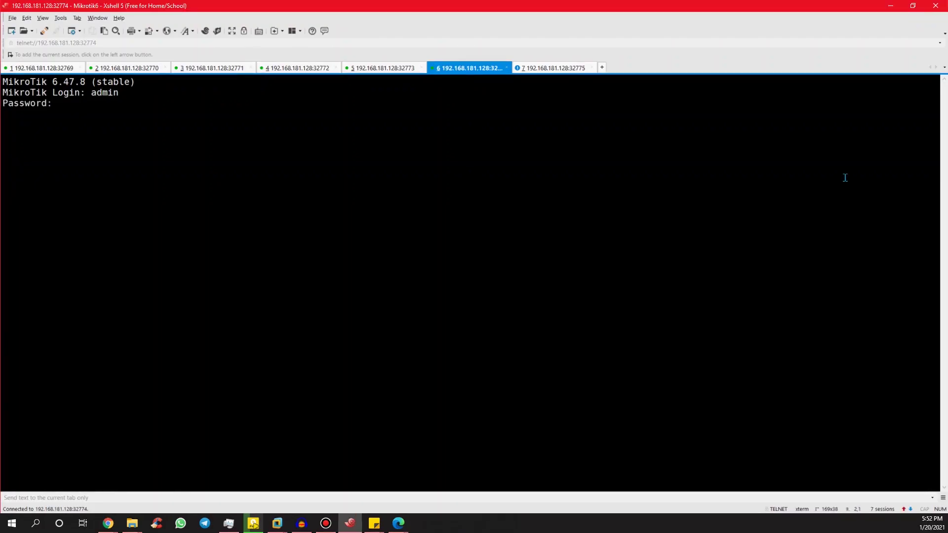
pyautogui.press('Return')
pyautogui.write('sys ide')
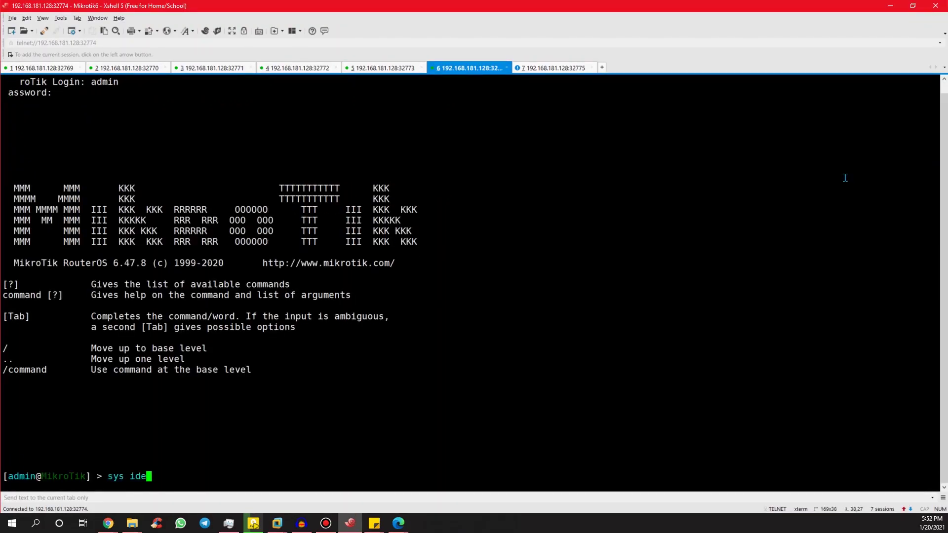
pyautogui.write('n set name=R6')
pyautogui.press('Return')
# Add 36.36.36.6/24 on ether1, cancelling a stray second address command.
pyautogui.hotkey('alt', 'Tab')
pyautogui.hotkey('alt', 'Tab')
pyautogui.write('ip add ad ad=36.36.36.6/24 interface=ether1')
pyautogui.press('Return')
pyautogui.write('ip ad ad ad=36.36.36.3')
pyautogui.press('Return')
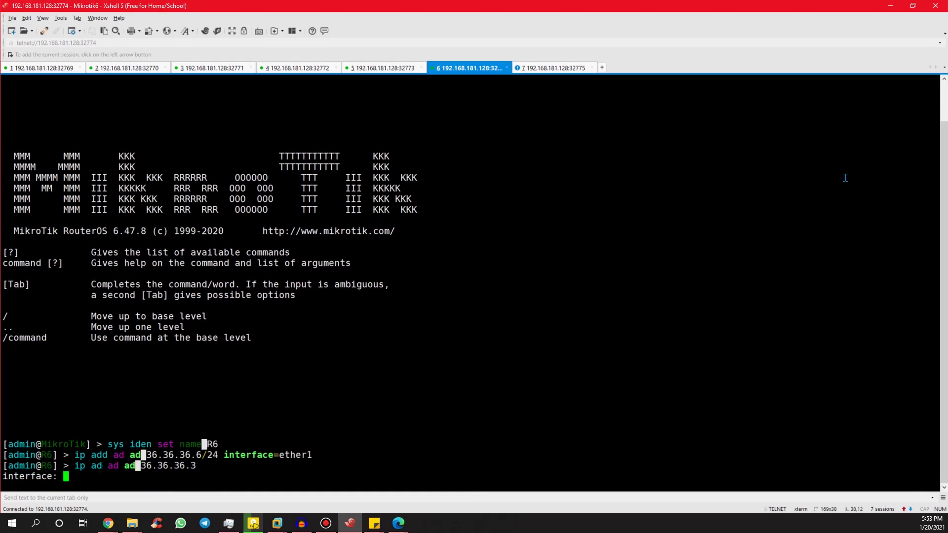
pyautogui.hotkey('ctrl', 'c')
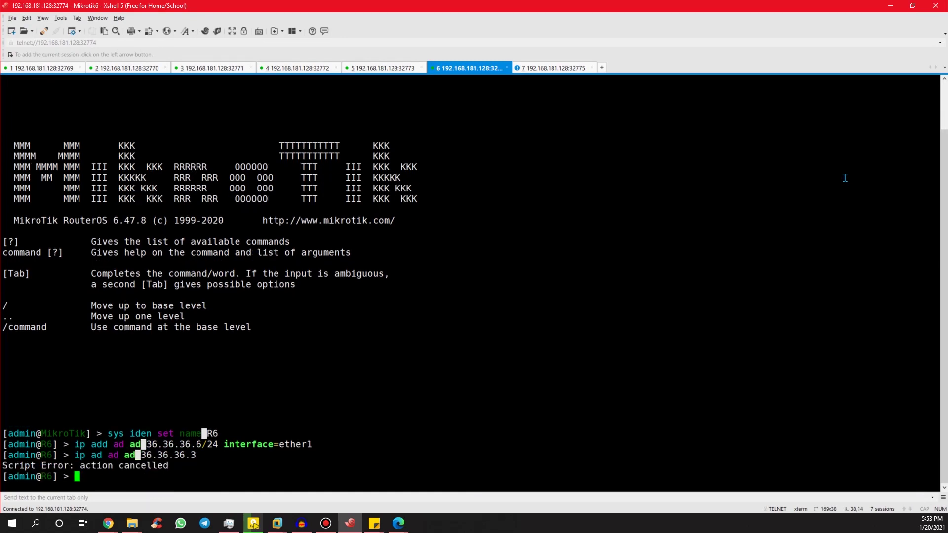
# Add a route via 36.36.36.3 and ping 36.36.36.3 until it replies.
pyautogui.write('ip ro add gatew')
pyautogui.write('36.36.36.3')
pyautogui.press('Return')
pyautogui.write('ping 36.36.36.3')
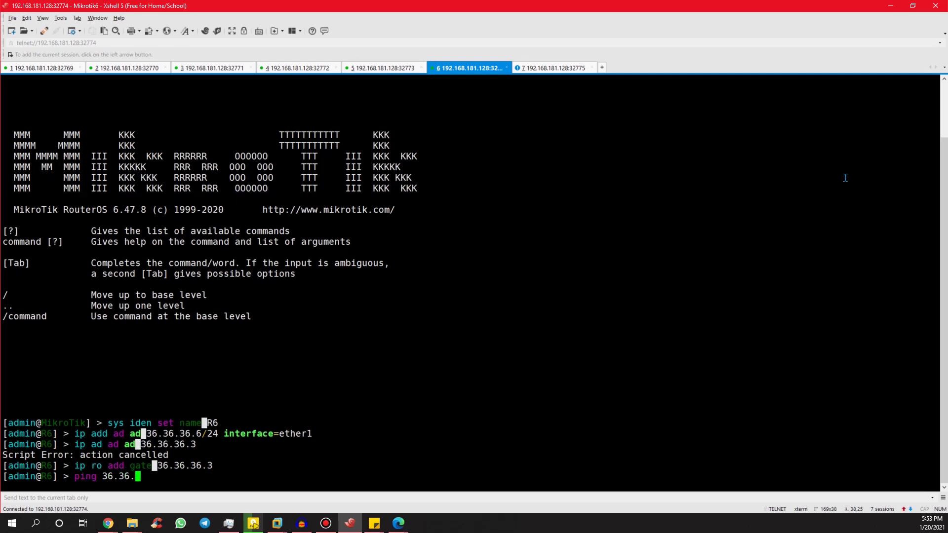
pyautogui.press('Return')
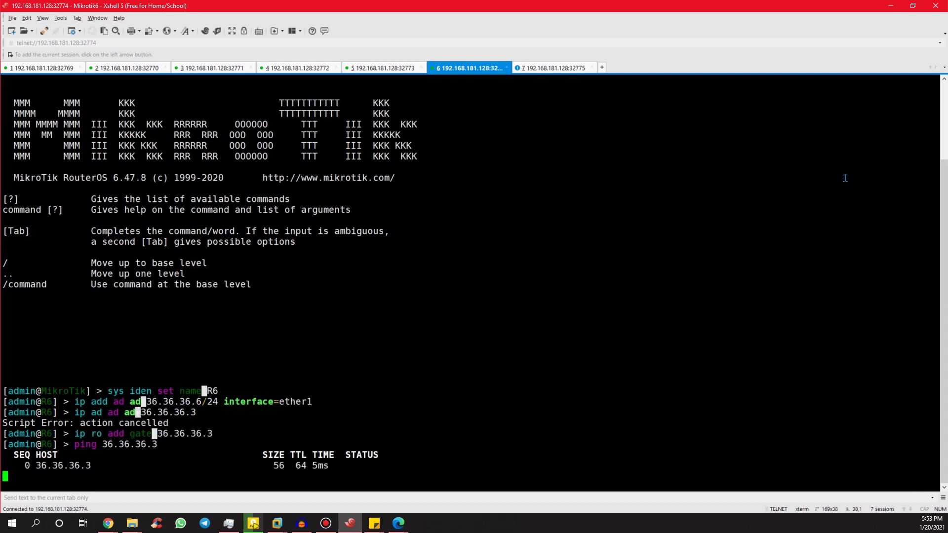
pyautogui.hotkey('ctrl', 'c')
# Log in to the seventh router's session as admin.
pyautogui.click(555, 69)
pyautogui.write('admin')
pyautogui.press('Return')
pyautogui.press('Return')
# Name the router R7 and add address 37.37.37.7 on ether1.
pyautogui.write('sys iden set name')
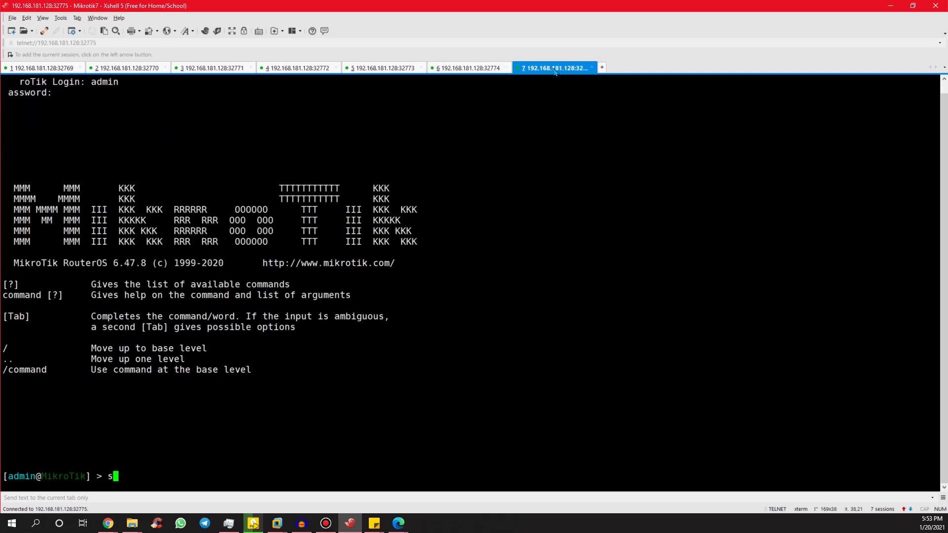
pyautogui.write('=R7')
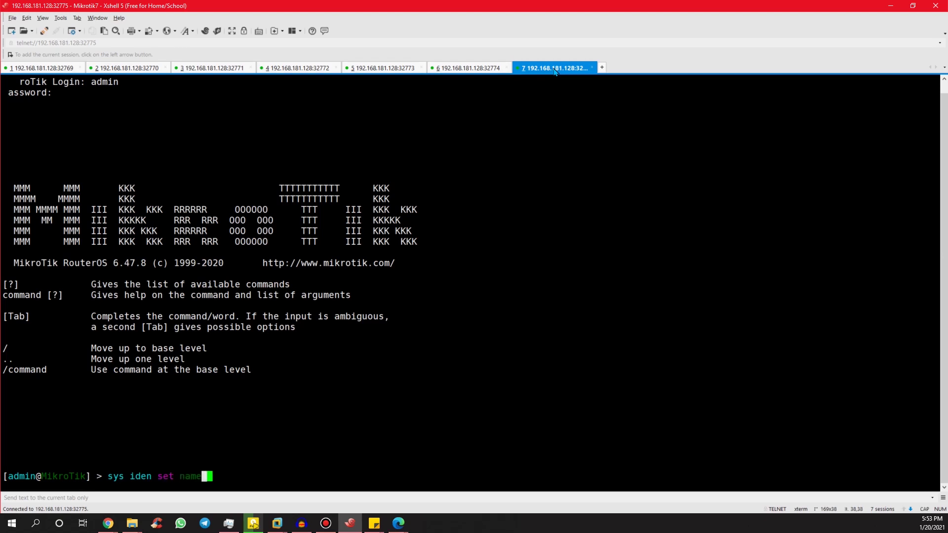
pyautogui.press('Return')
pyautogui.write('ip')
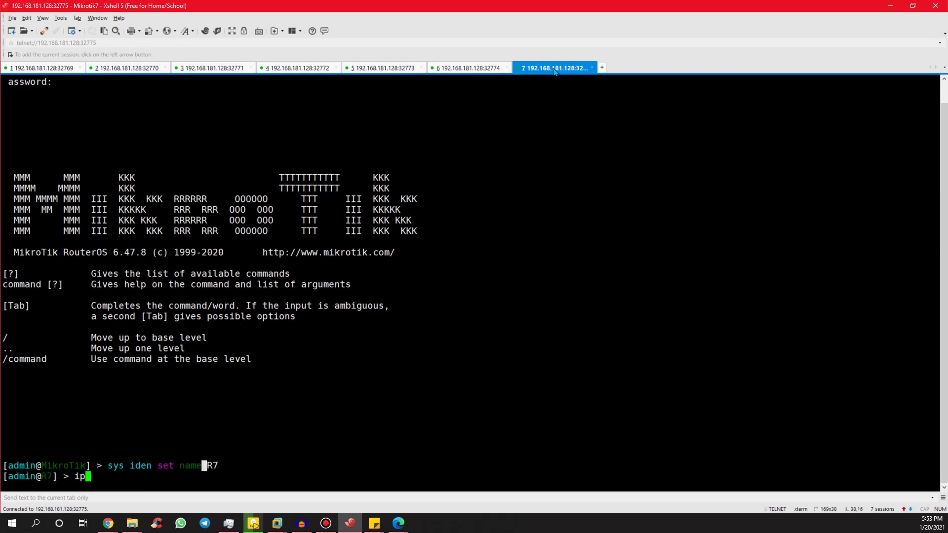
pyautogui.write(' ad ad 37.37.37')
pyautogui.press('Left')
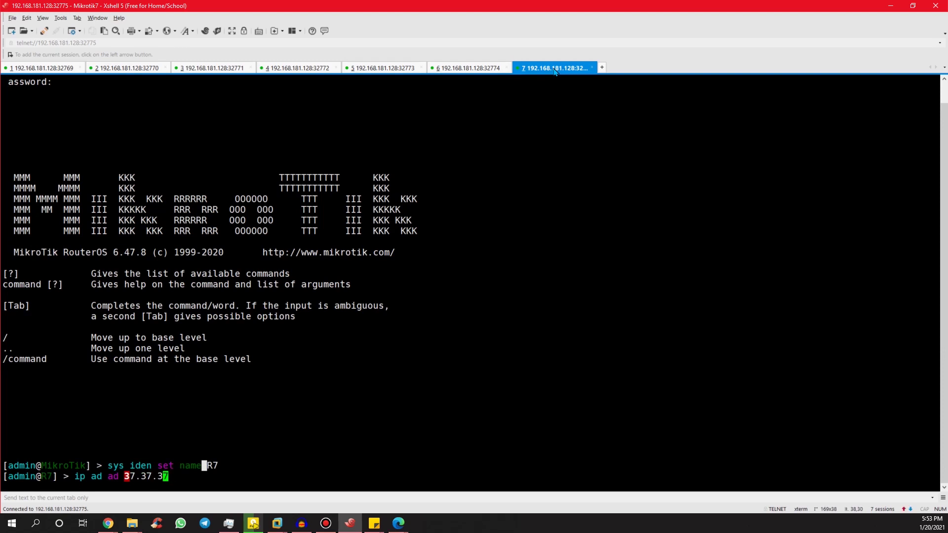
pyautogui.press('Left')
pyautogui.press('Left')
pyautogui.press('Left')
pyautogui.press('Left')
pyautogui.press('Left')
pyautogui.press('Left')
pyautogui.press('Left')
pyautogui.write('ad')
pyautogui.press('End')
pyautogui.press('Return')
pyautogui.hotkey('ctrl', 'c')
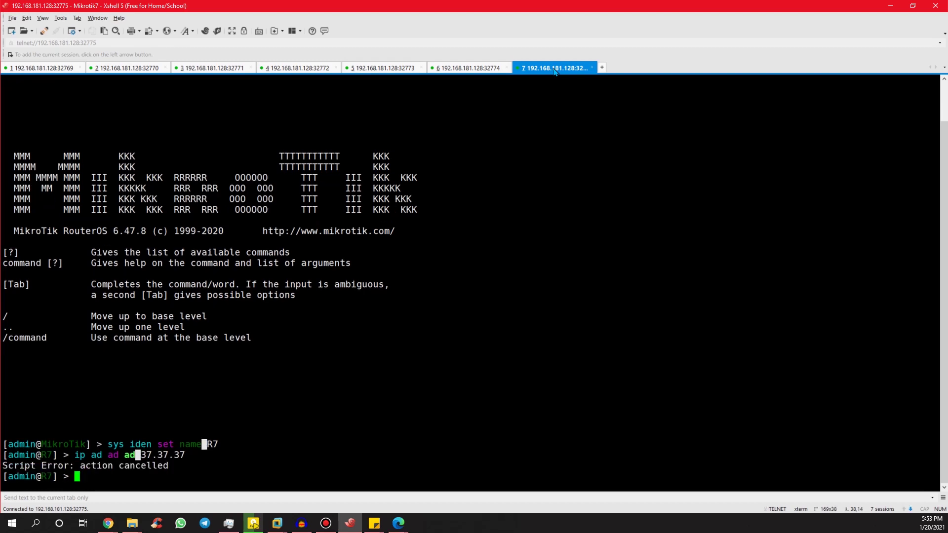
pyautogui.press('Up')
pyautogui.write('.')
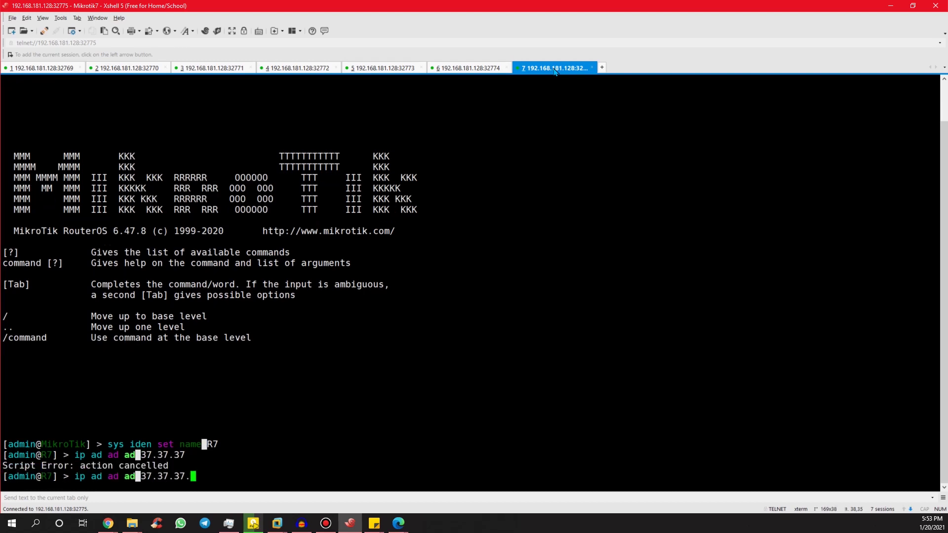
pyautogui.write('7 interface=ether1')
pyautogui.press('Return')
# Add a route via 37.37.37.1 and ping 37.37.37.1.
pyautogui.write('ip ro ad gate=37.37.37.1')
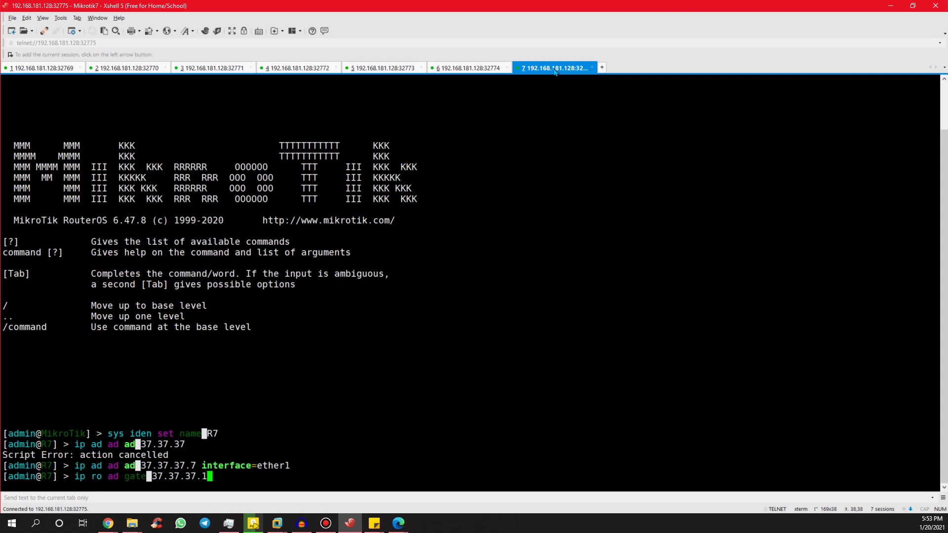
pyautogui.press('Return')
pyautogui.write('ping ')
pyautogui.write('73')
pyautogui.press('BackSpace')
pyautogui.press('BackSpace')
pyautogui.write('3')
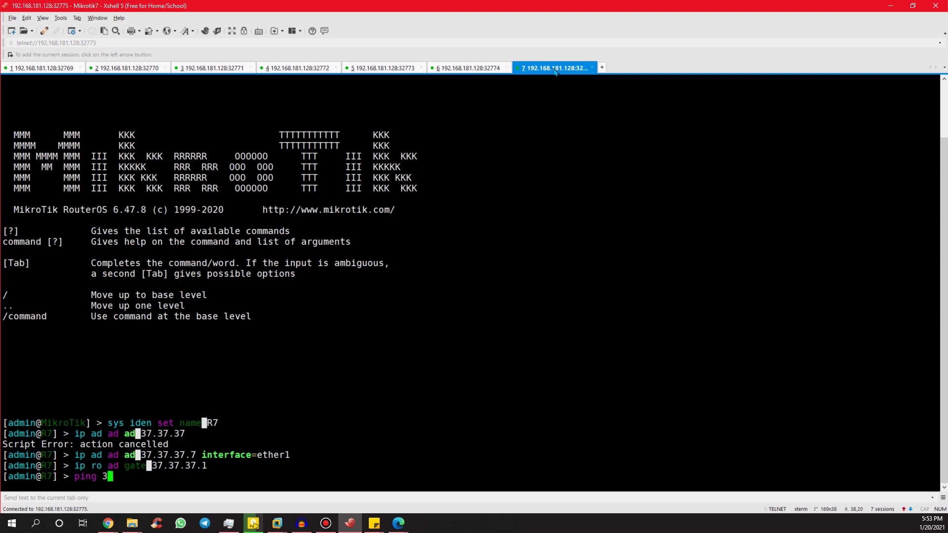
pyautogui.write('7.37.37.1')
pyautogui.press('Return')
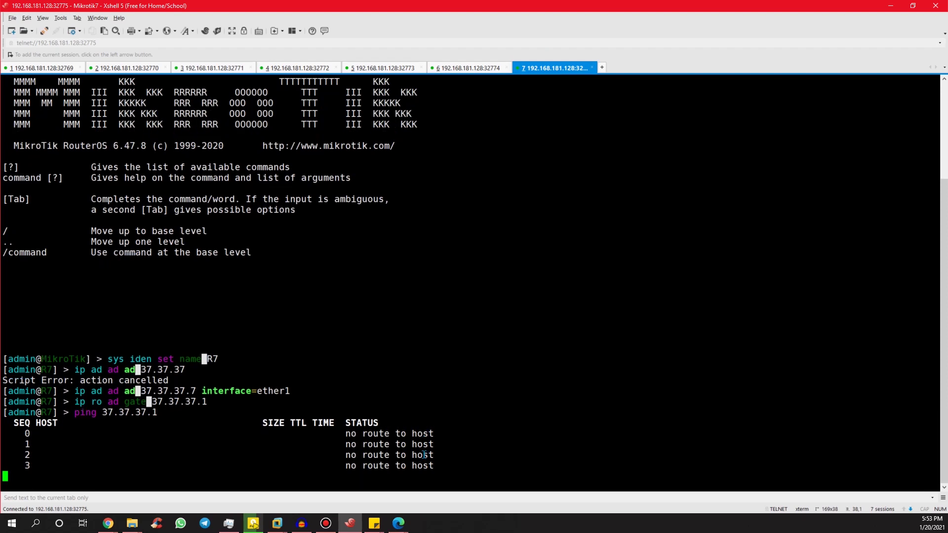
# Stop the ping and set R7's default route 0 gateway to 37.37.37.3.
pyautogui.hotkey('ctrl', 'c')
pyautogui.write('ip ro pr')
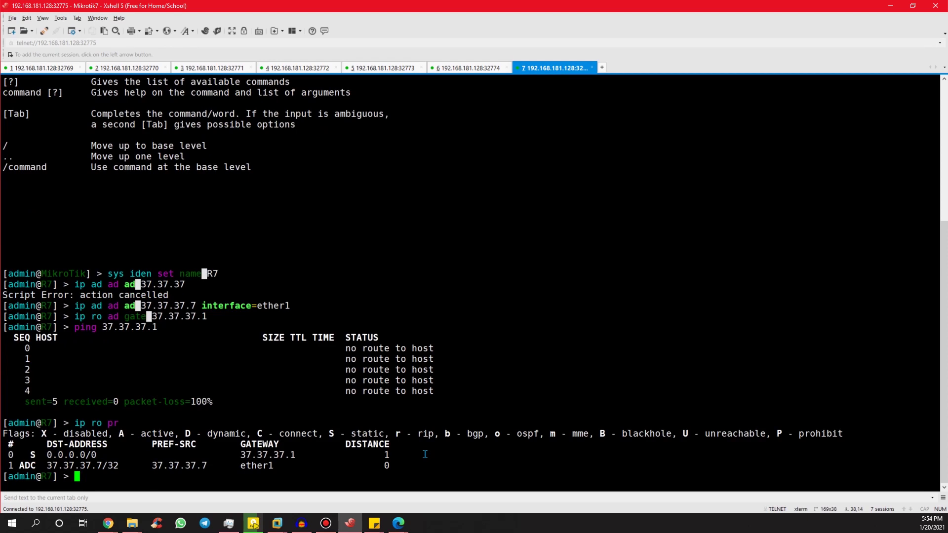
pyautogui.write('1')
pyautogui.write('p ro se')
pyautogui.write('t ')
pyautogui.write('gate 3')
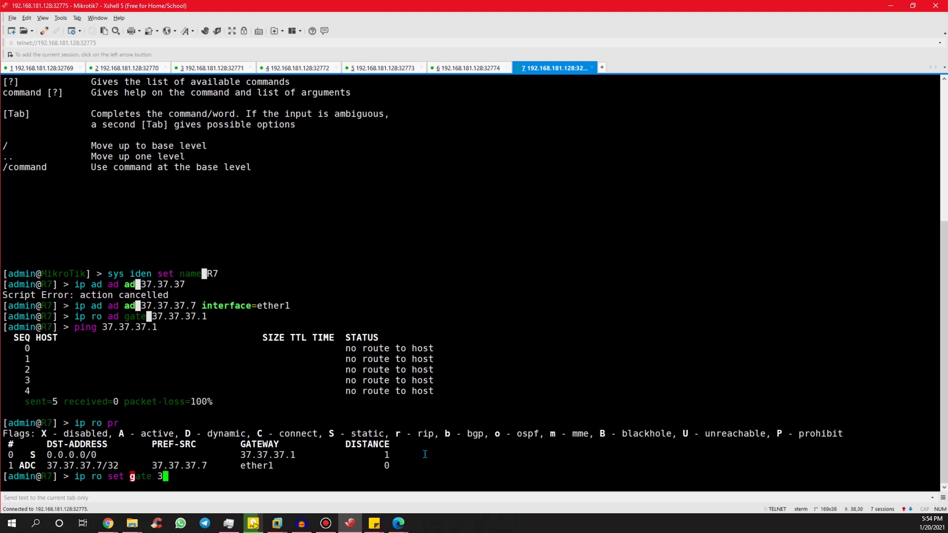
pyautogui.write('7.37.37.3')
pyautogui.press('Return')
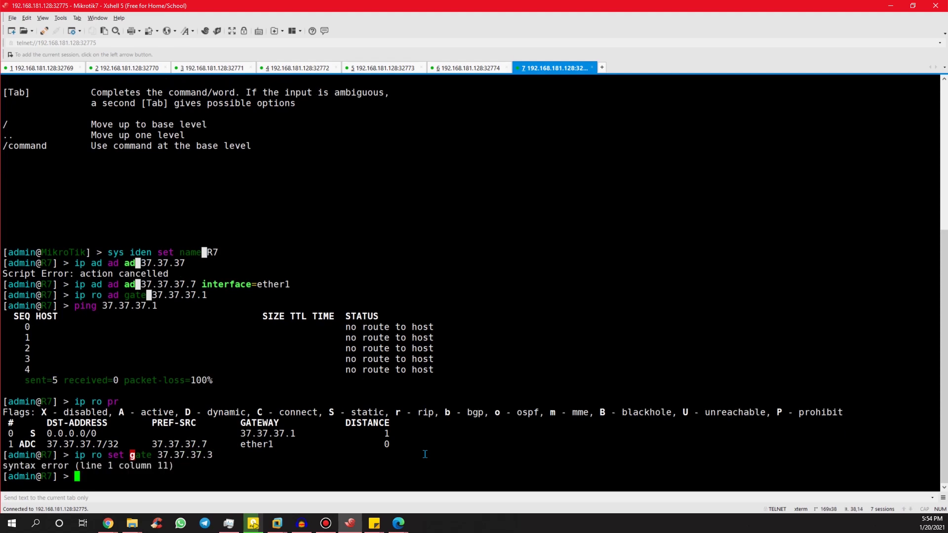
pyautogui.press('Up')
pyautogui.press('Left')
pyautogui.press('Left')
pyautogui.press('Left')
pyautogui.press('Left')
pyautogui.press('Left')
pyautogui.press('Left')
pyautogui.press('Left')
pyautogui.press('Left')
pyautogui.press('Left')
pyautogui.press('Left')
pyautogui.press('Left')
pyautogui.press('Left')
pyautogui.press('Left')
pyautogui.press('Left')
pyautogui.press('Left')
pyautogui.write('0')
pyautogui.press('Return')
# Ping 37.37.37.3 from R7, then reprint R7's route table.
pyautogui.press('Up')
pyautogui.press('Up')
pyautogui.press('Up')
pyautogui.press('Up')
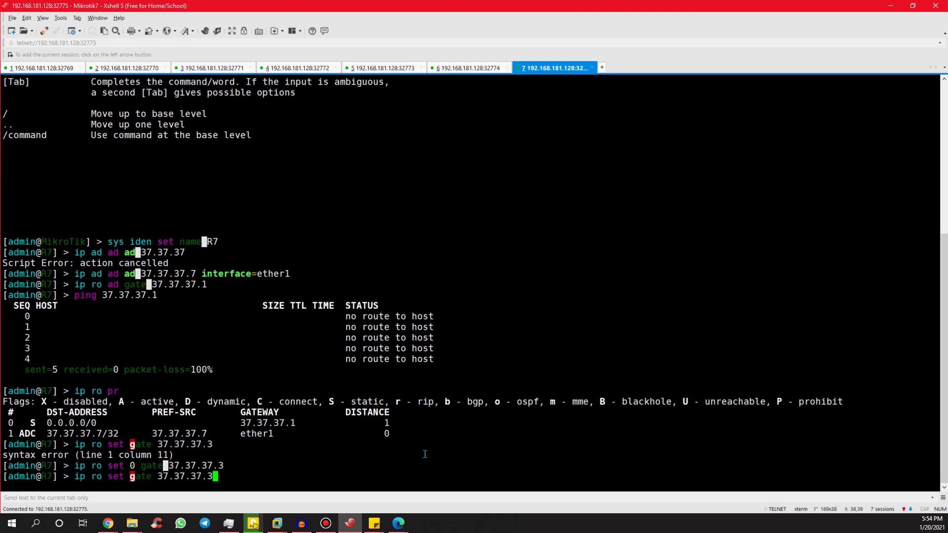
pyautogui.press('BackSpace')
pyautogui.write('3')
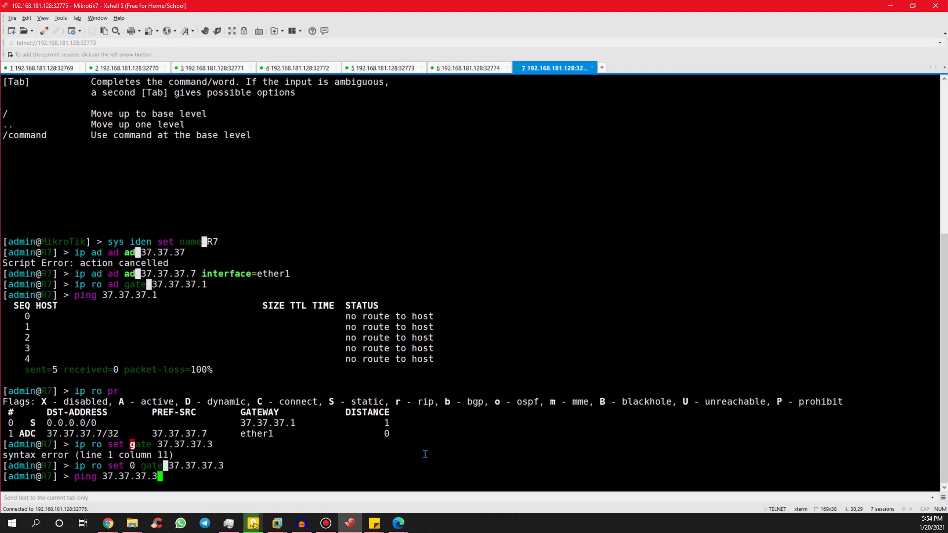
pyautogui.press('Return')
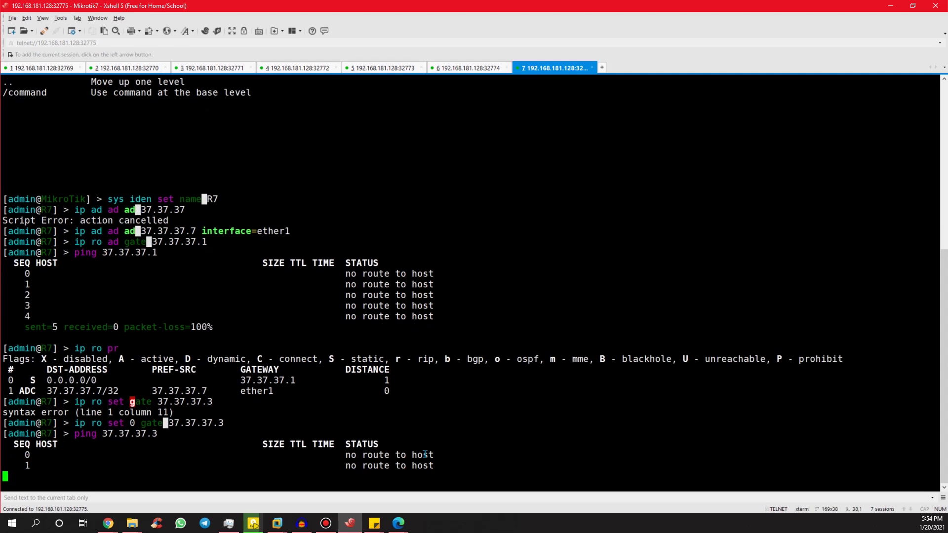
pyautogui.hotkey('ctrl', 'c')
pyautogui.write('ip ro pr')
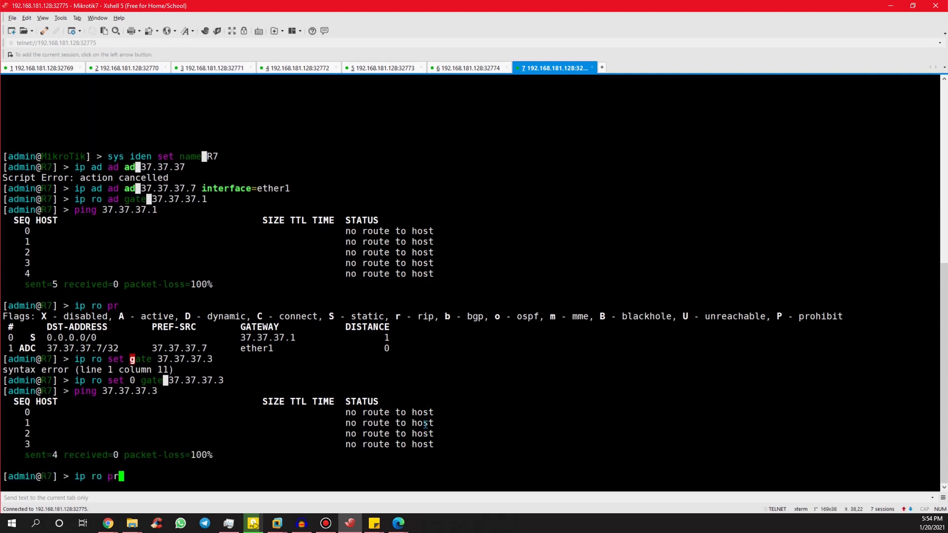
pyautogui.press('Return')
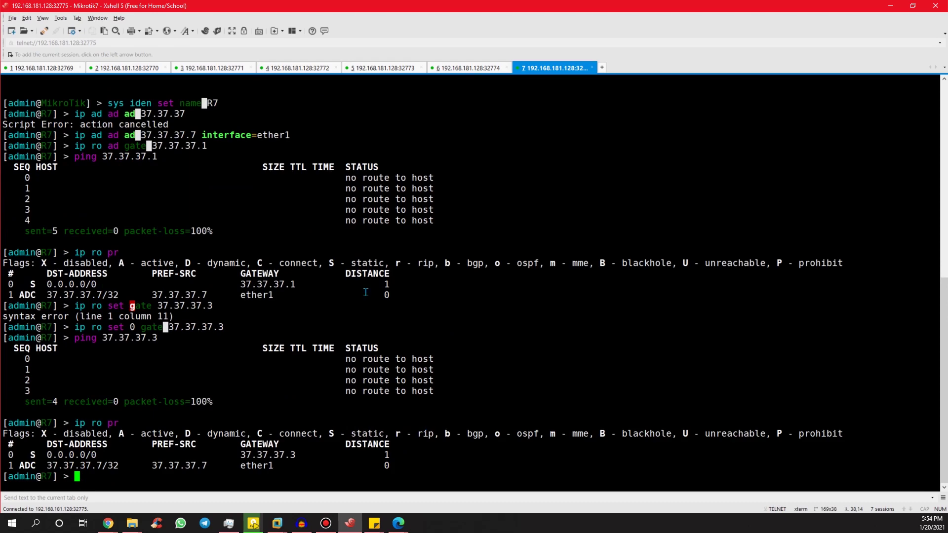
# Review the R6, R5, R4 and R3 sessions and the EVE lab topology, opening Mikrotik3's console.
pyautogui.click(467, 70)
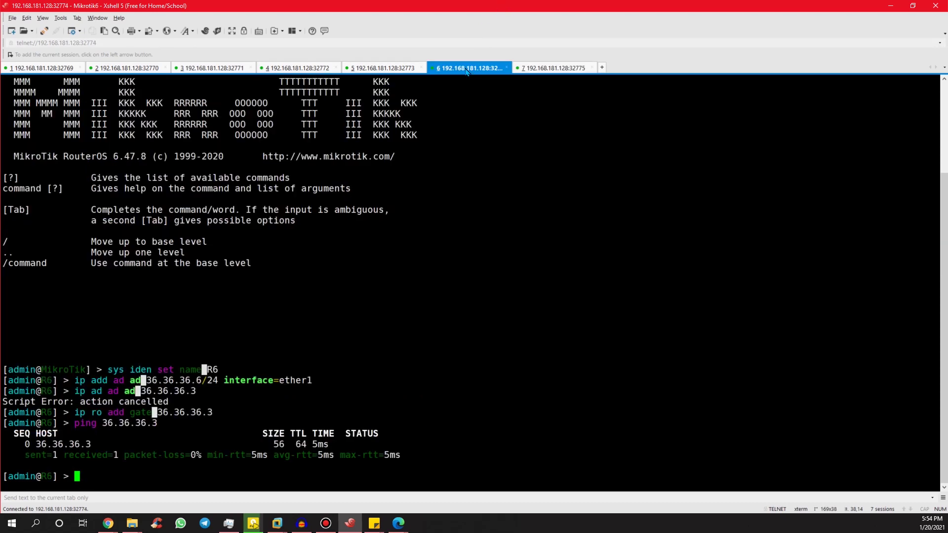
pyautogui.click(386, 68)
pyautogui.click(321, 68)
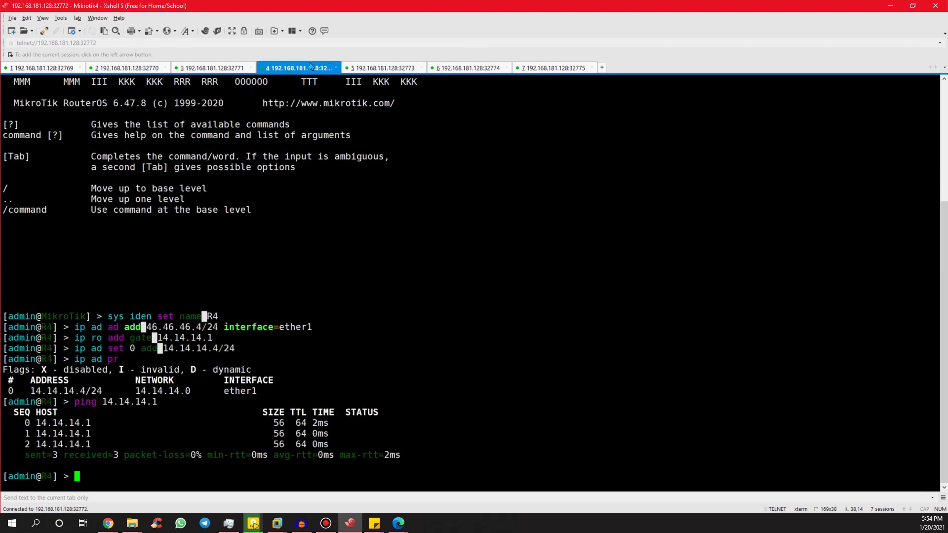
pyautogui.click(226, 69)
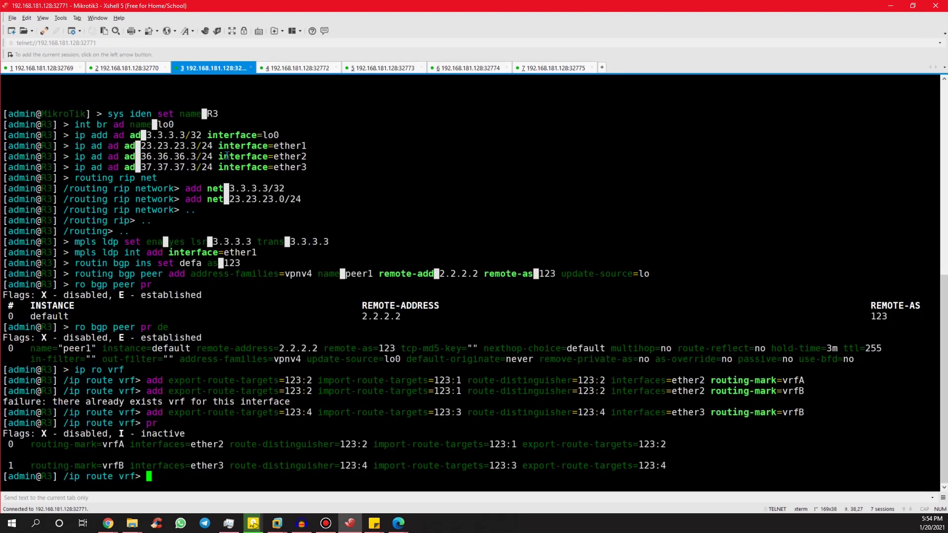
pyautogui.hotkey('alt', 'Tab')
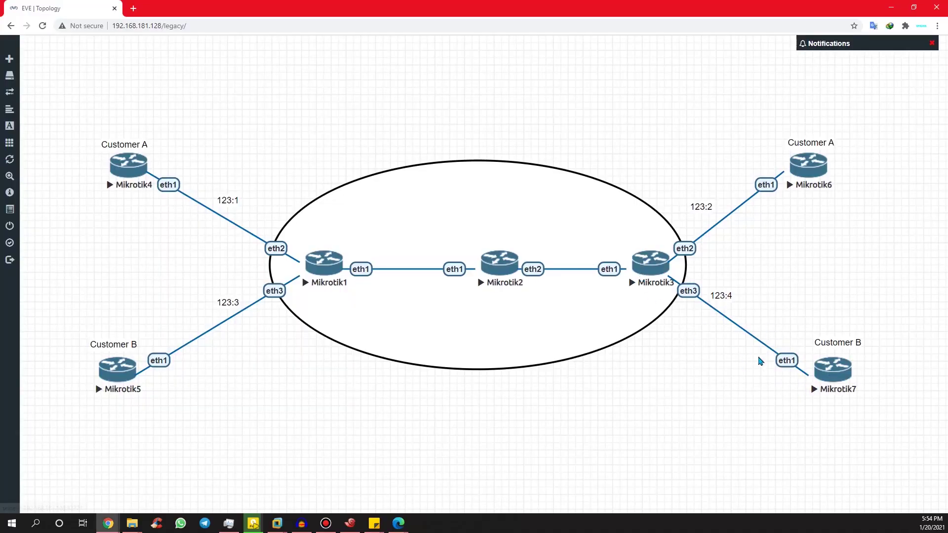
pyautogui.click(630, 277)
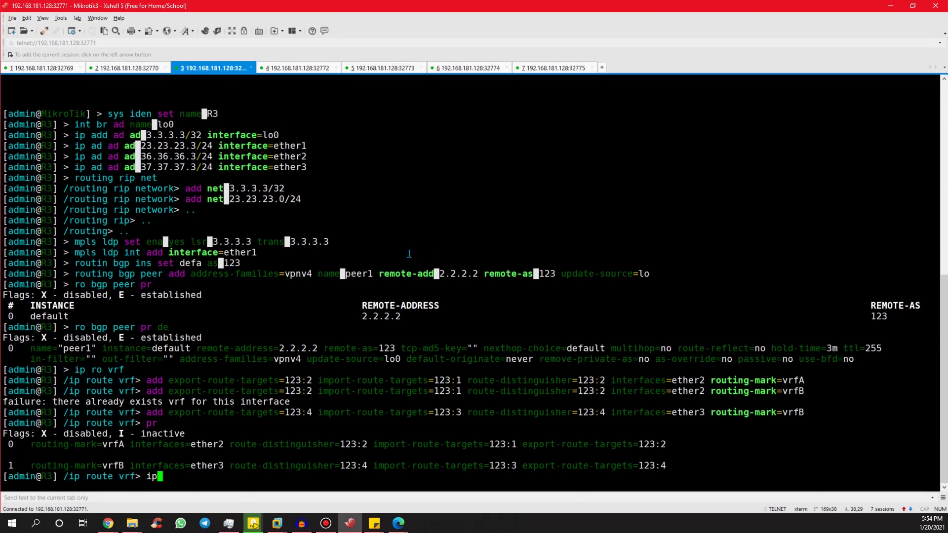
# Exit R3 to its root menu and list addresses, confirming 37.37.37.3/24 on ether3.
pyautogui.write('..')
pyautogui.press('Return')
pyautogui.write('..')
pyautogui.press('Return')
pyautogui.write('..')
pyautogui.press('Return')
pyautogui.write('ip ad pr')
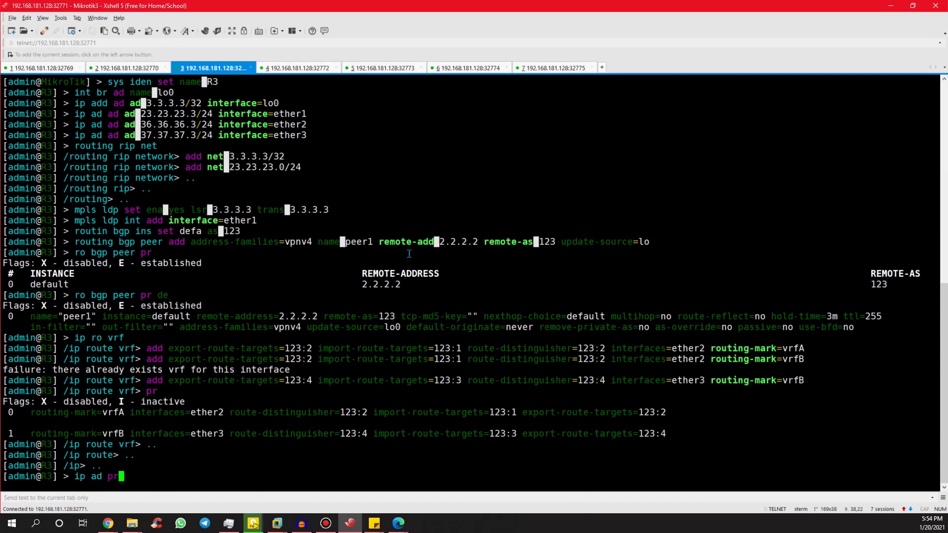
pyautogui.press('Return')
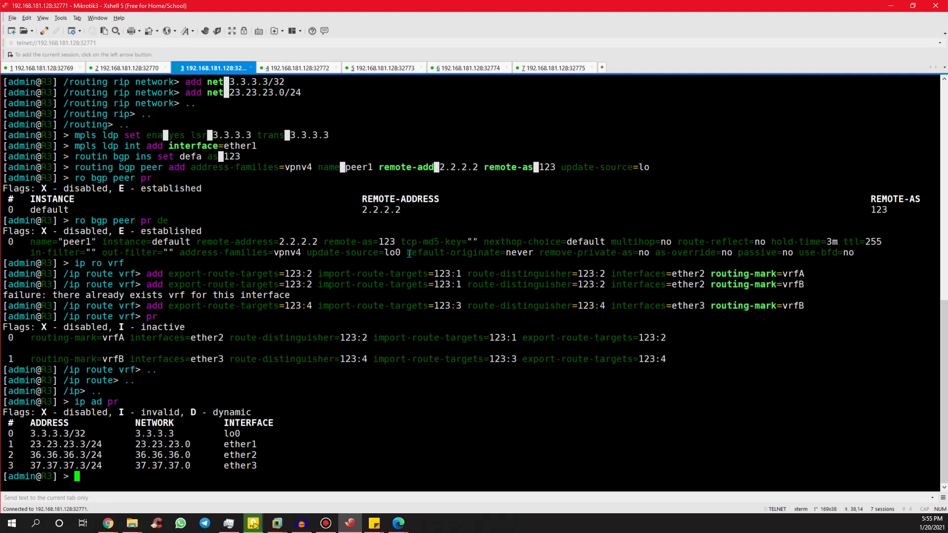
pyautogui.click(579, 68)
# Check R7's address list and change entry 0 to 37.37.37.7/24.
pyautogui.write('ip')
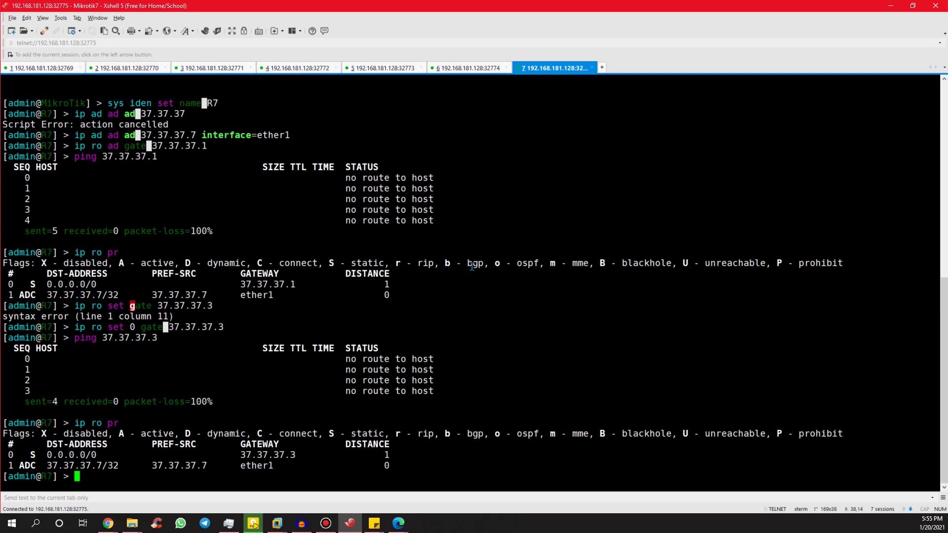
pyautogui.write(' ad pr')
pyautogui.press('Return')
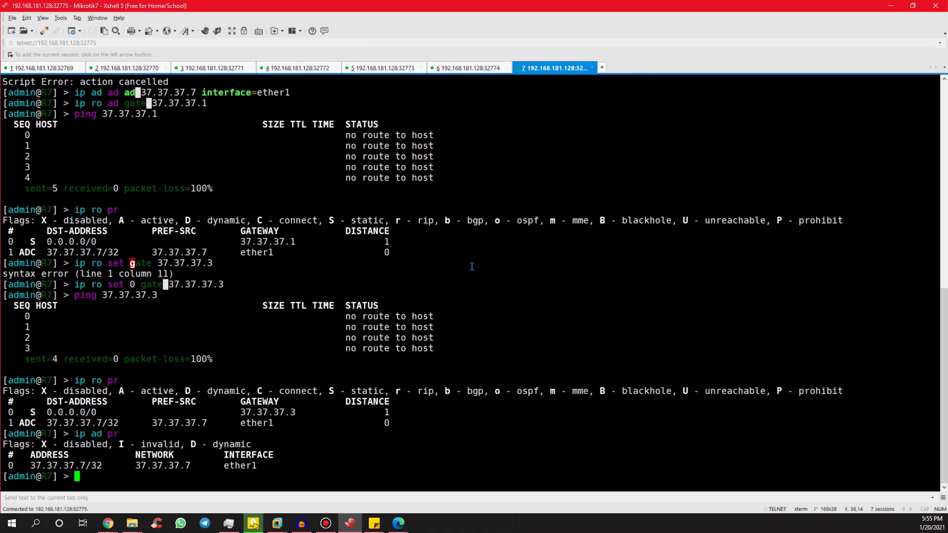
pyautogui.scroll(1, 471, 267)
pyautogui.scroll(-1, 373, 428)
pyautogui.press('Up')
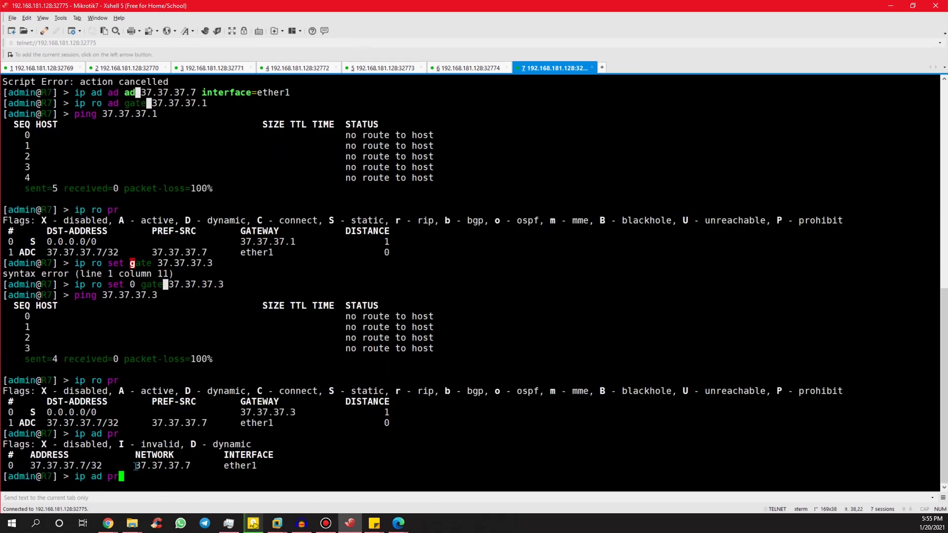
pyautogui.press('BackSpace')
pyautogui.press('BackSpace')
pyautogui.write('a')
pyautogui.press('BackSpace')
pyautogui.write('set 0 ad=37.37.3')
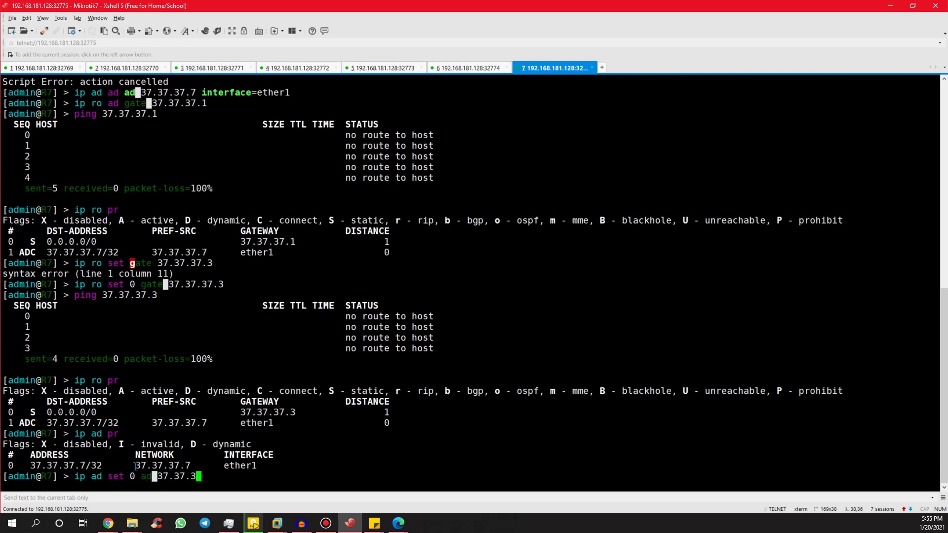
pyautogui.write('7.7/24')
pyautogui.press('Return')
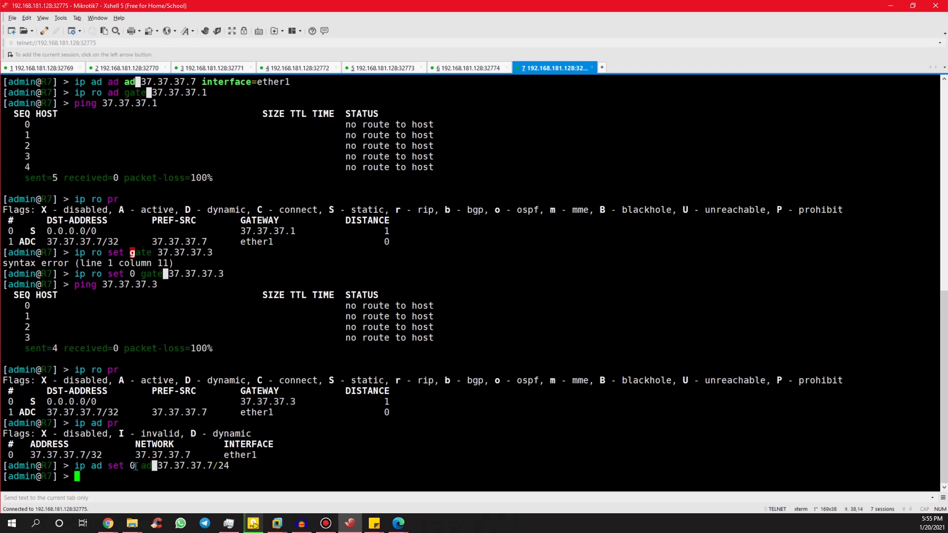
# Ping 37.37.37.3 from R7, confirming 0% packet loss.
pyautogui.press('Up')
pyautogui.press('Up')
pyautogui.press('Up')
pyautogui.press('Up')
pyautogui.press('Return')
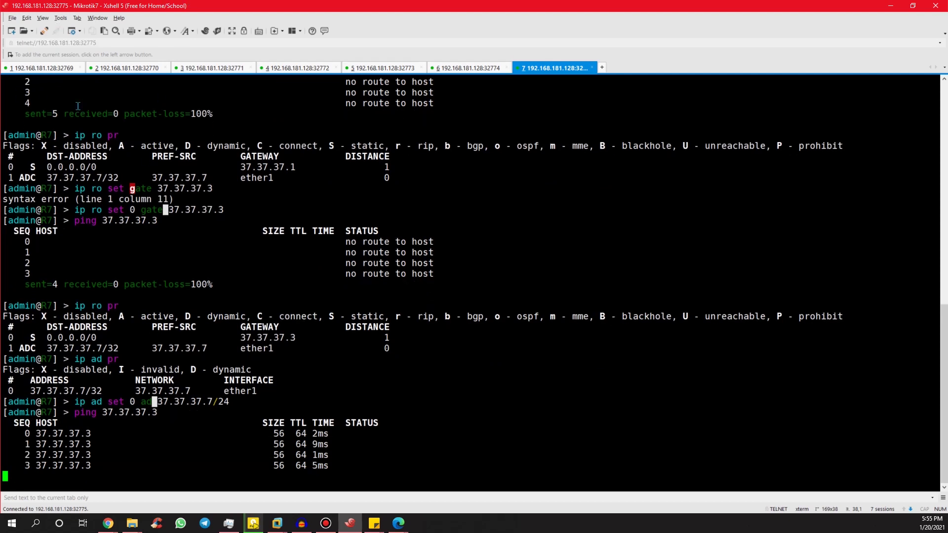
pyautogui.hotkey('ctrl', 'c')
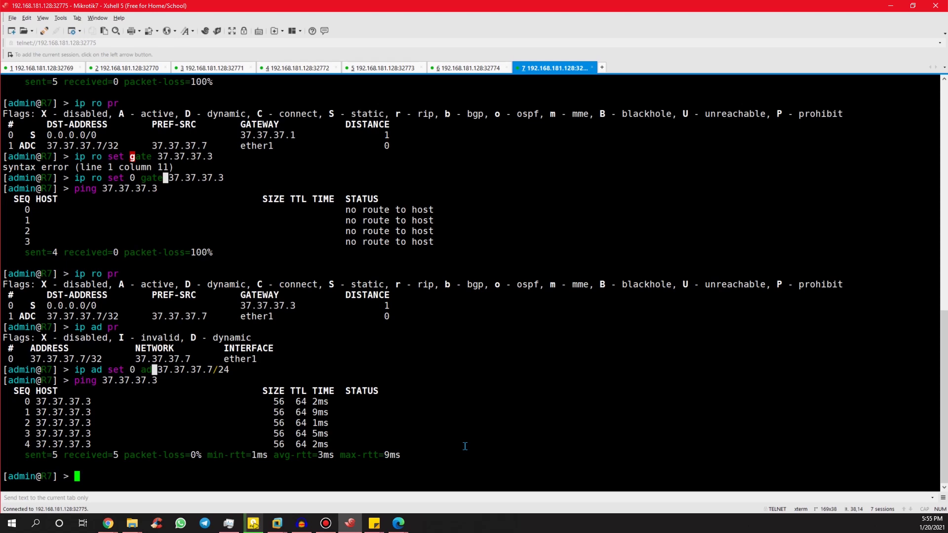
pyautogui.click(212, 68)
# Check R2's routing table and add network 23.23.23.0/24 to its RIP networks.
pyautogui.click(133, 68)
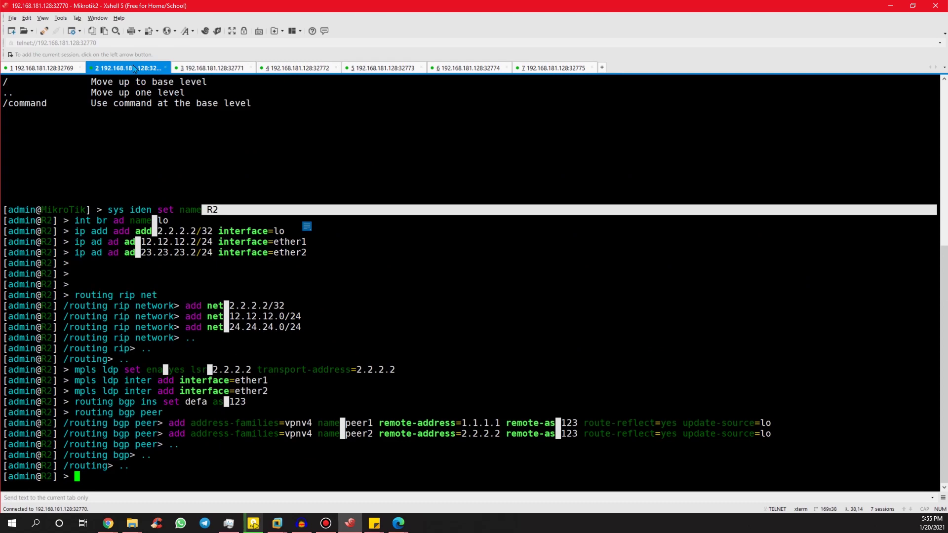
pyautogui.write('ip ro pr')
pyautogui.press('Return')
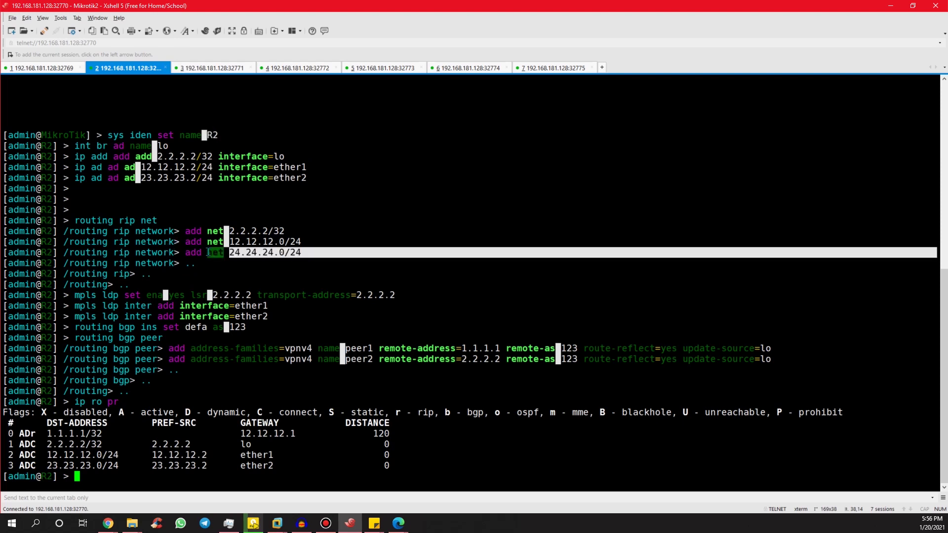
pyautogui.write('routing rip net add ')
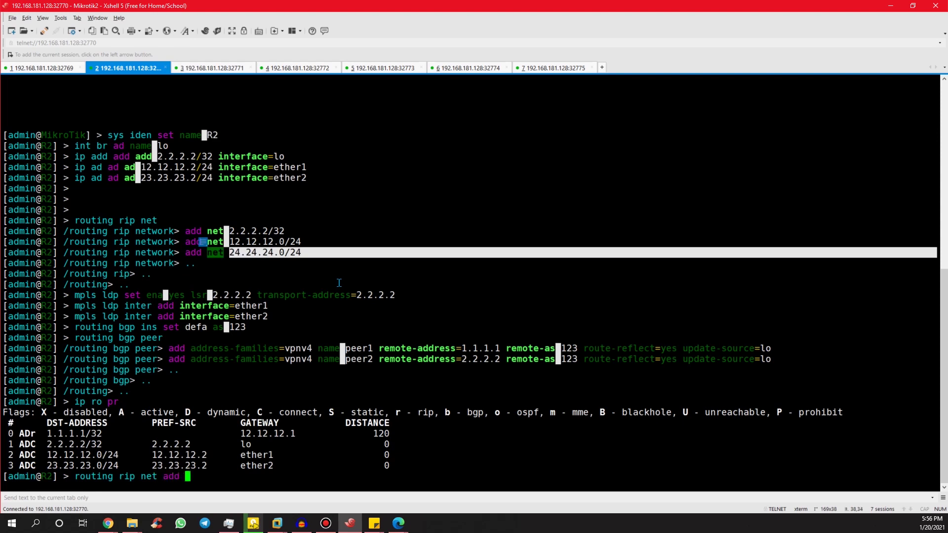
pyautogui.write('23.23.23.0/24')
pyautogui.press('Left')
pyautogui.press('Left')
pyautogui.press('Left')
pyautogui.press('Left')
pyautogui.press('Left')
pyautogui.press('Left')
pyautogui.press('Left')
pyautogui.press('Left')
pyautogui.press('Left')
pyautogui.press('Left')
pyautogui.press('Left')
pyautogui.press('Left')
pyautogui.write('net=')
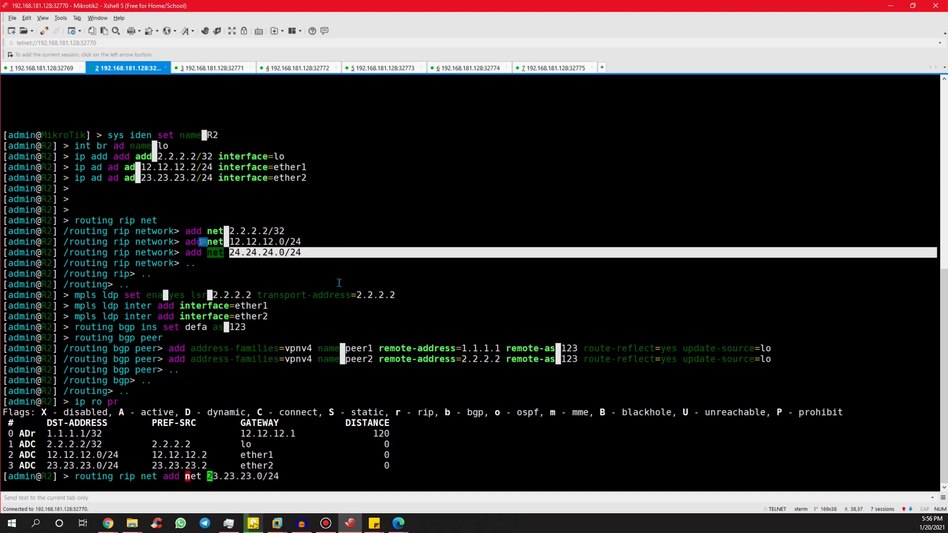
pyautogui.press('Return')
# Verify R2 learns 3.3.3.3/32 and has LDP neighbors 1.1.1.1 and 3.3.3.3.
pyautogui.press('Up')
pyautogui.press('Up')
pyautogui.press('Return')
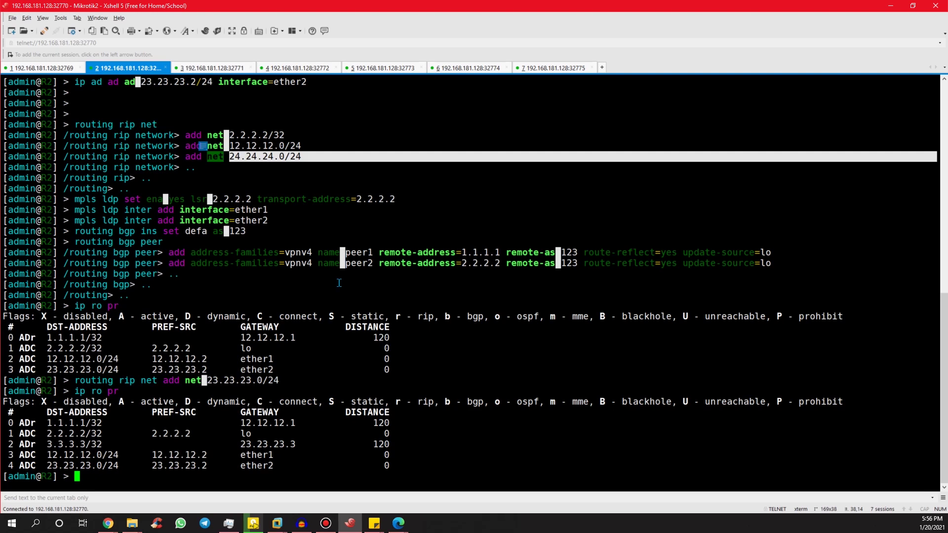
pyautogui.write('mpls ldp nei pr')
pyautogui.press('Return')
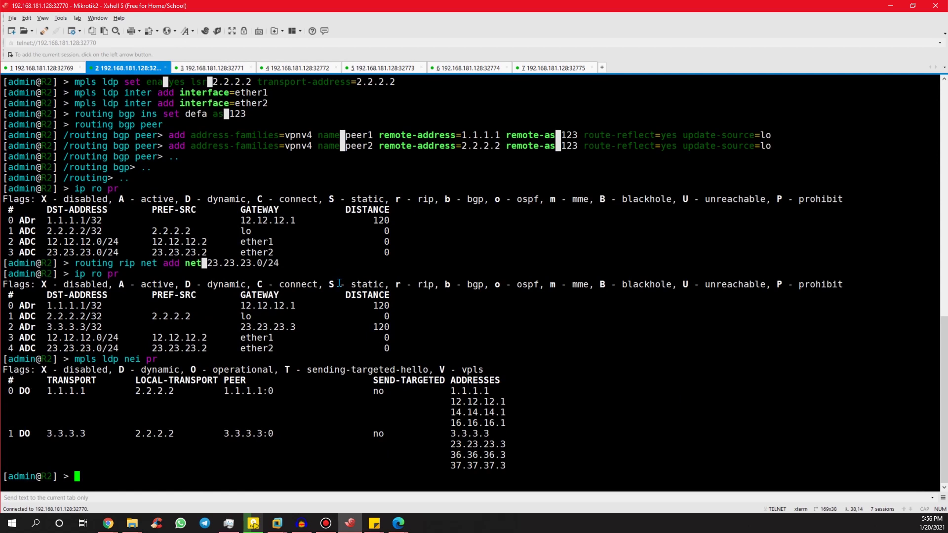
pyautogui.click(14, 69)
# Return R1 to the root menu and traceroute 3.3.3.3 to confirm label switching.
pyautogui.write('..')
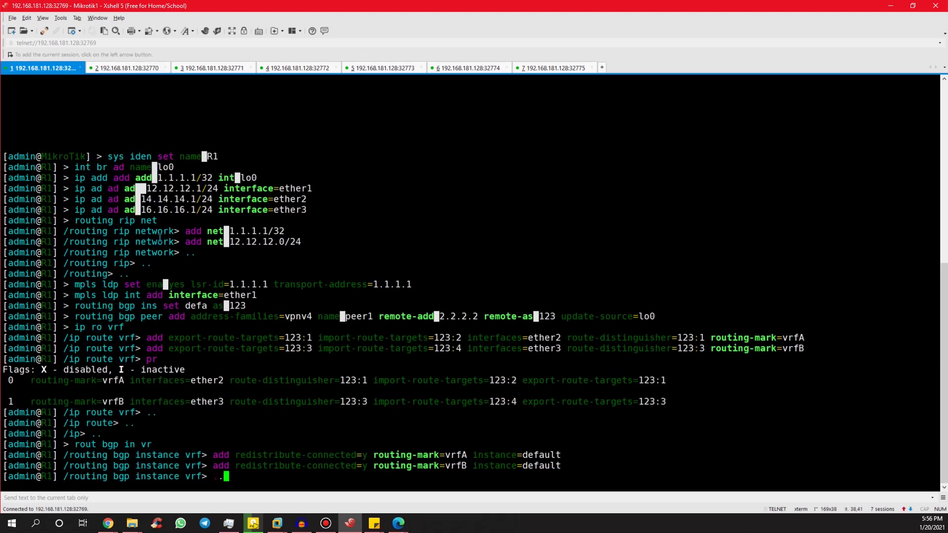
pyautogui.press('Return')
pyautogui.write('..')
pyautogui.press('Return')
pyautogui.write('..')
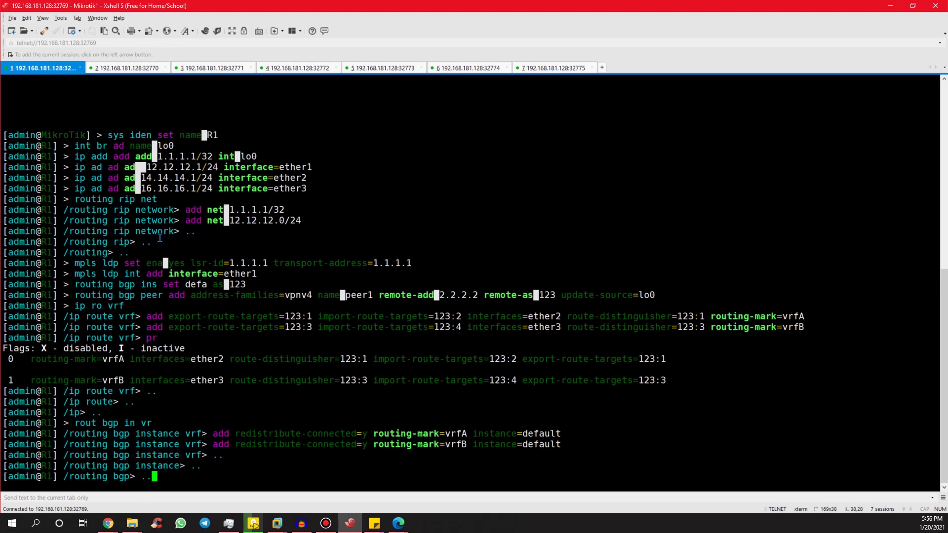
pyautogui.press('Return')
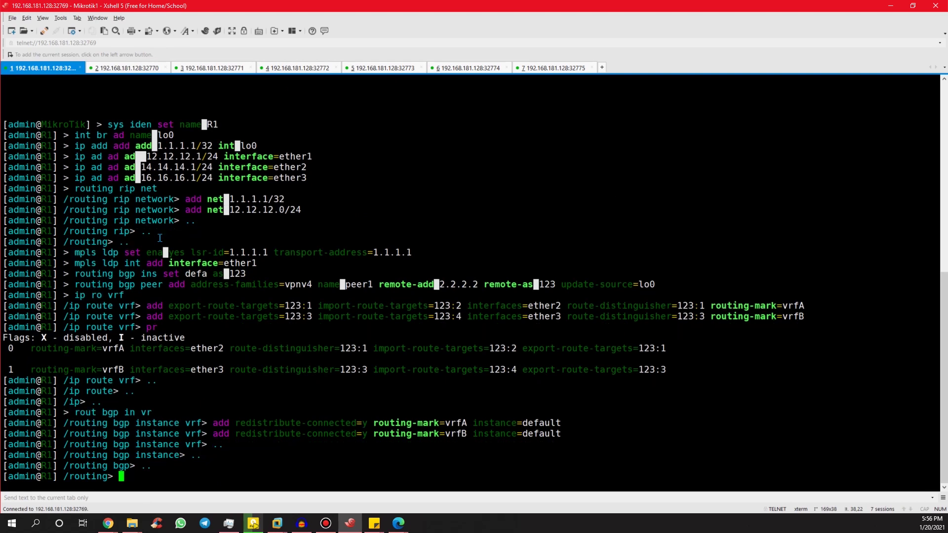
pyautogui.press('BackSpace')
pyautogui.write('..')
pyautogui.press('Return')
pyautogui.write('too')
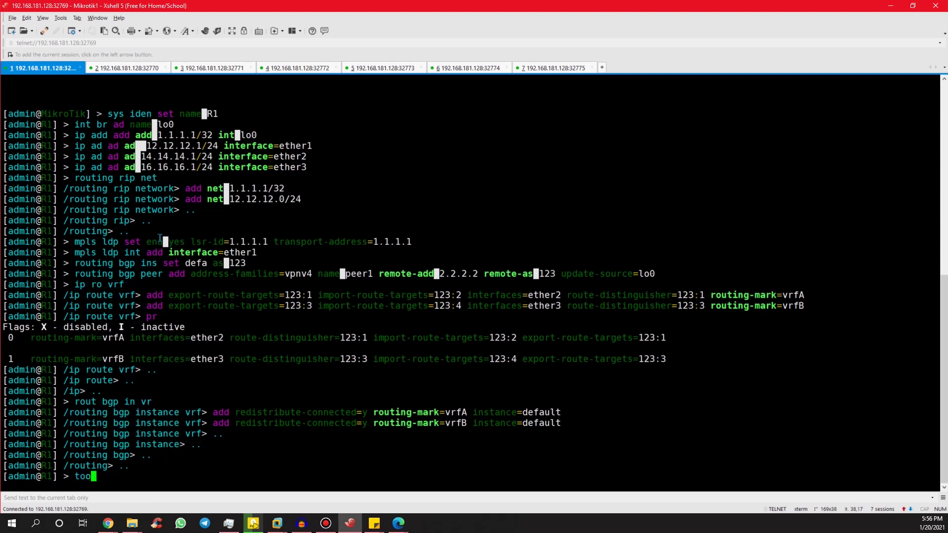
pyautogui.write('l traceroute')
pyautogui.press('Tab')
pyautogui.write('3.3.3.3')
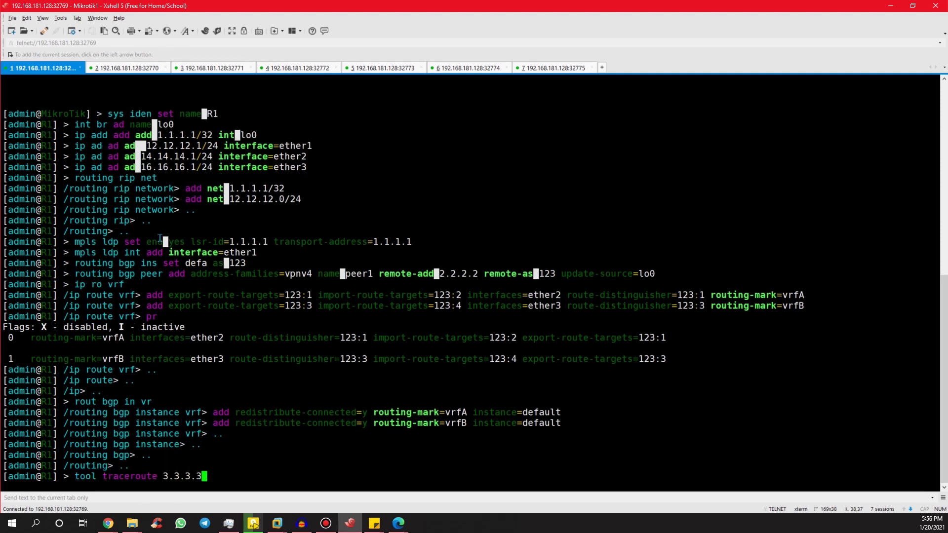
pyautogui.press('Return')
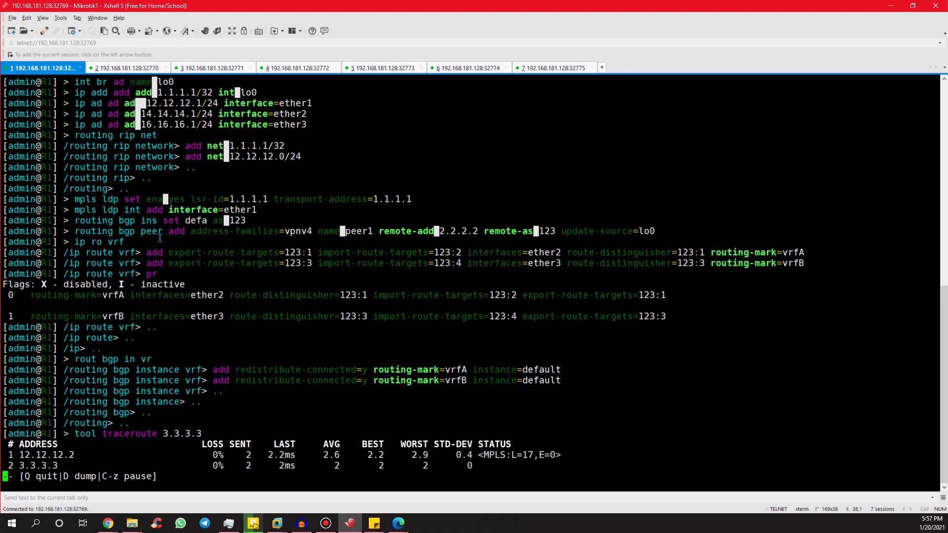
pyautogui.press('q')
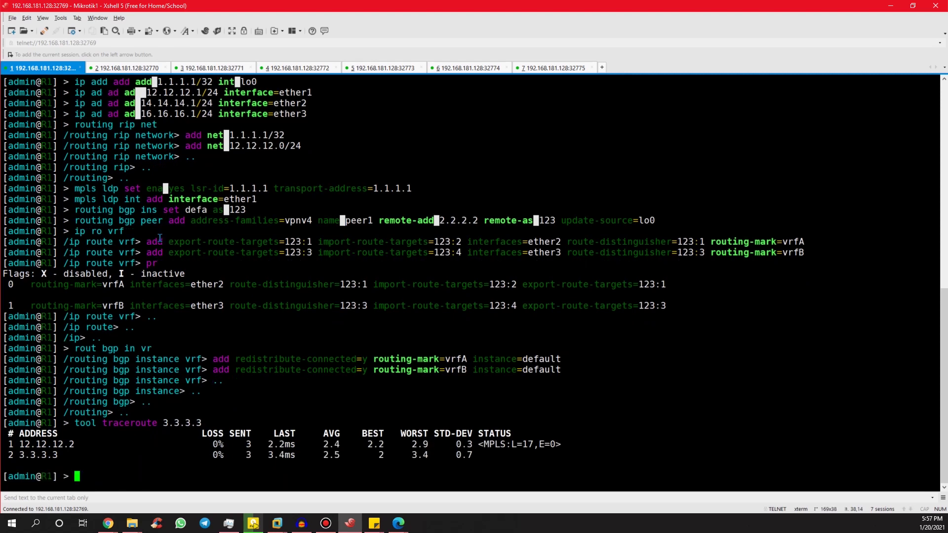
# List the BGP peers on R1 and then on R2.
pyautogui.write('routing bgp peer pr')
pyautogui.press('Return')
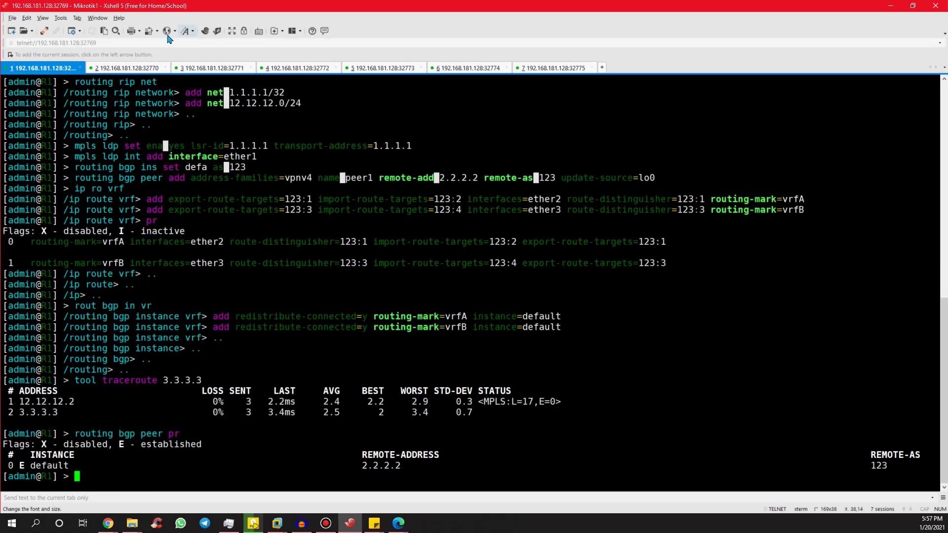
pyautogui.click(131, 68)
pyautogui.write('routing bgp peer pr')
pyautogui.press('Return')
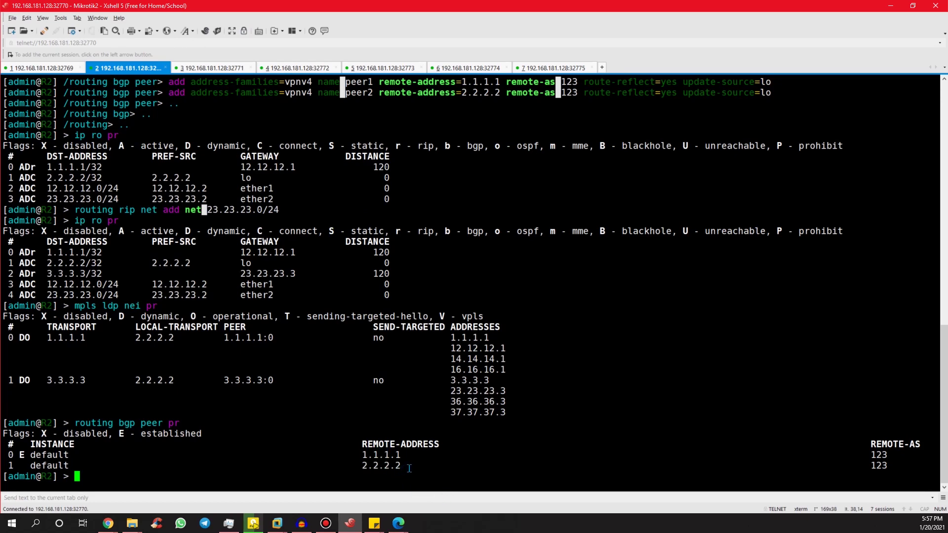
# Set R2's BGP peer 1 remote address to 3.3.3.3 and confirm both peers establish.
pyautogui.press('Up')
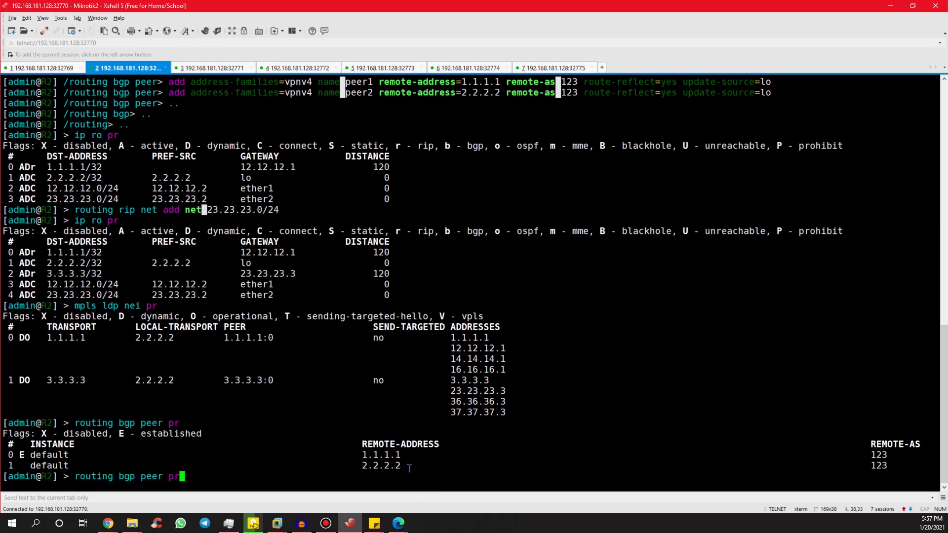
pyautogui.write('de')
pyautogui.press('Return')
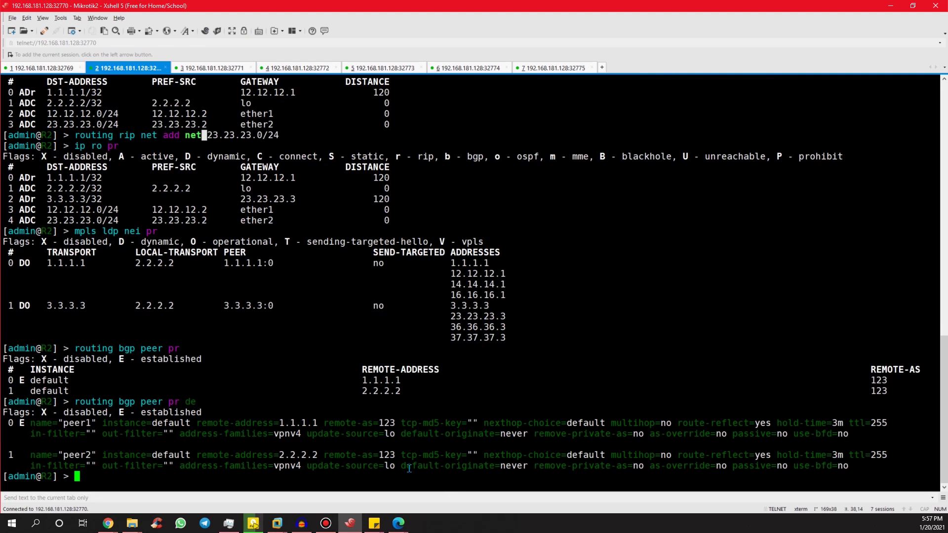
pyautogui.write('routing bgp pe')
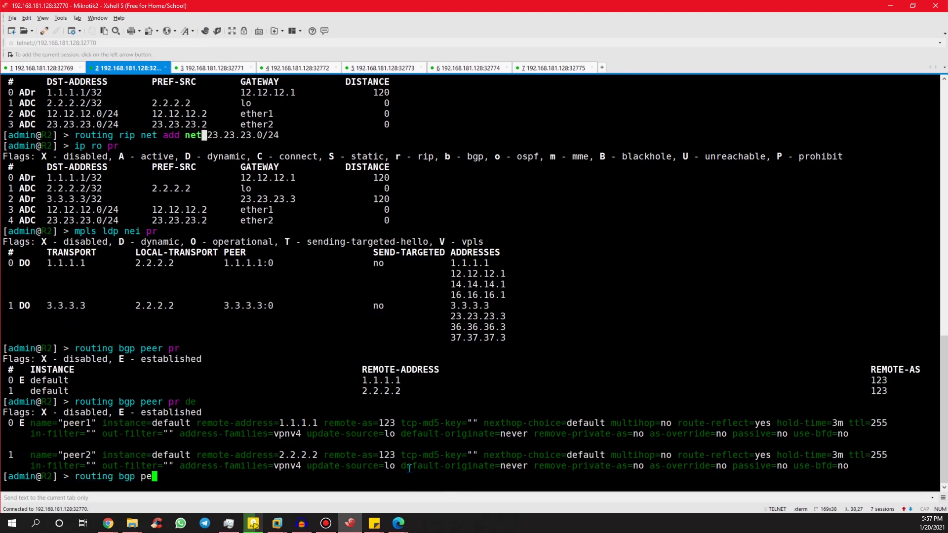
pyautogui.write('er set 1 remote-add 3.3.3.3')
pyautogui.press('Return')
pyautogui.press('Up')
pyautogui.press('Up')
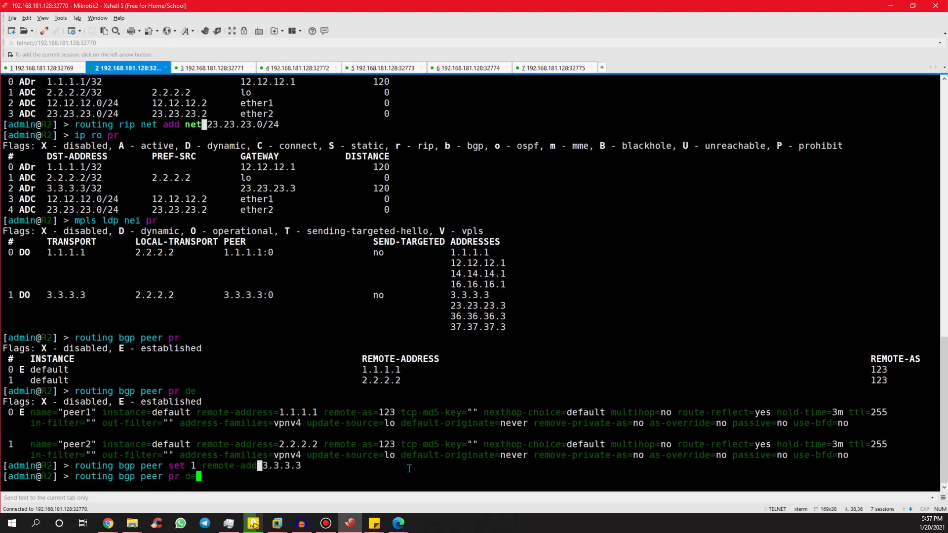
pyautogui.press('Return')
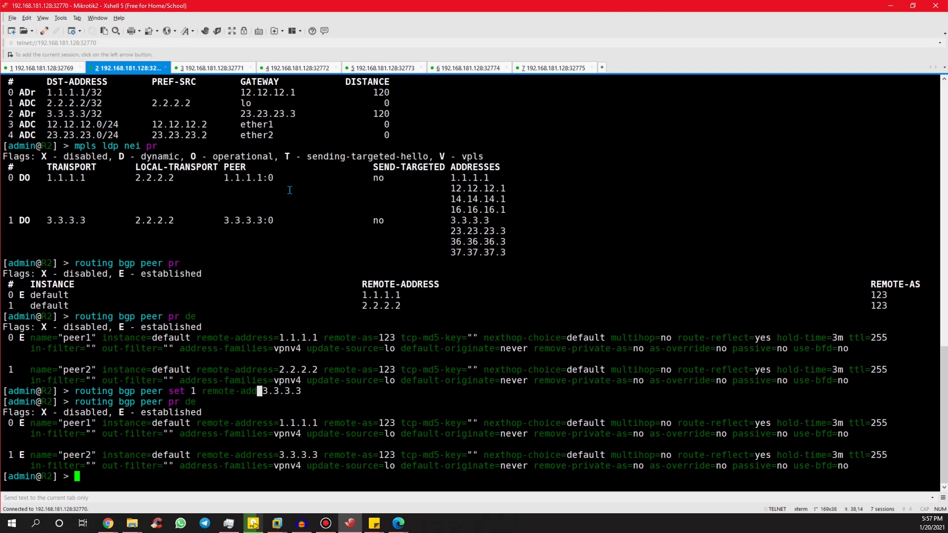
# List R2's VPNv4 routes, showing 14.14.14.0/24 and 16.16.16.0/24, and recheck peers.
pyautogui.write('routing bgp v')
pyautogui.press('Tab')
pyautogui.write('pr')
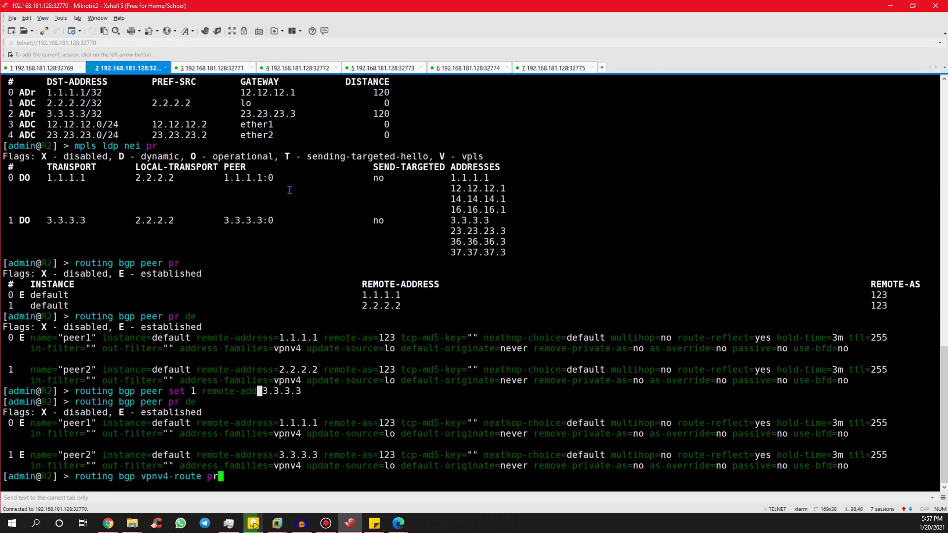
pyautogui.press('Return')
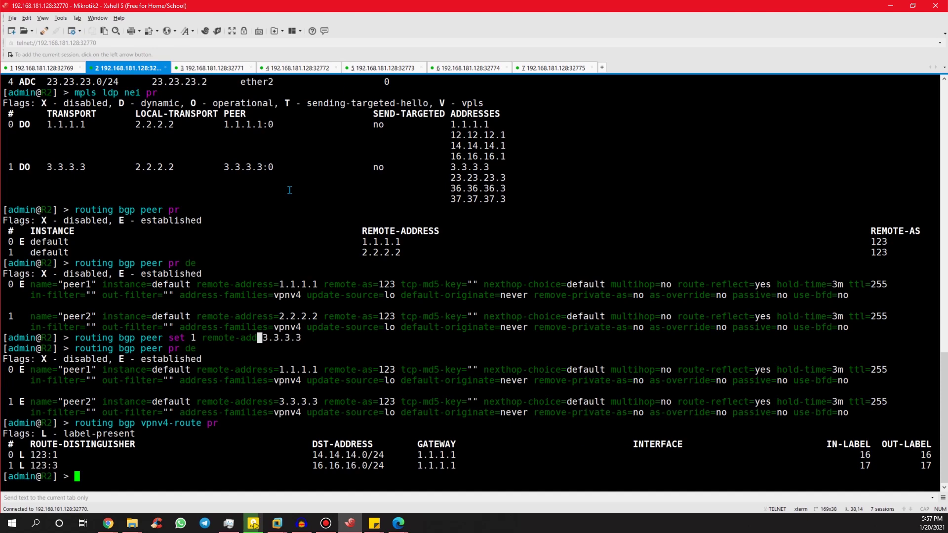
pyautogui.press('Up')
pyautogui.press('Return')
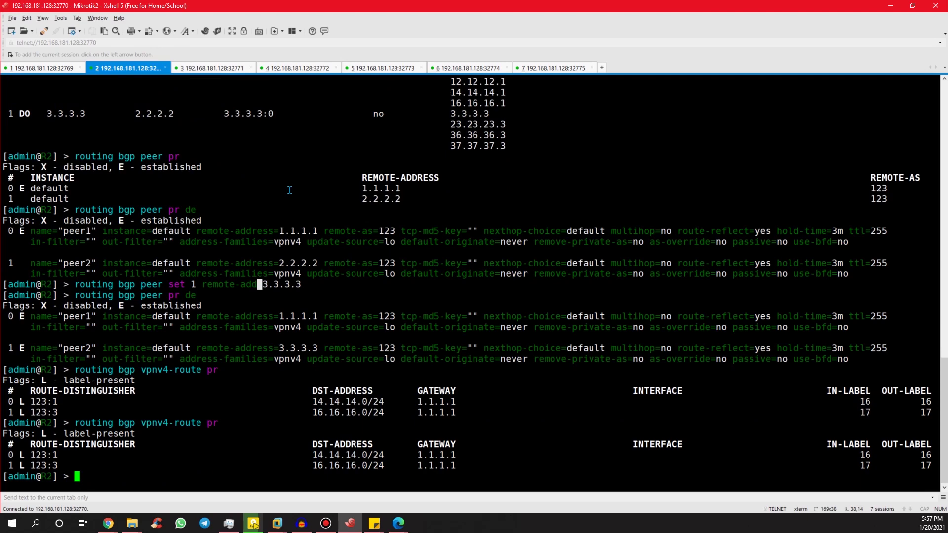
pyautogui.press('Up')
pyautogui.press('Up')
pyautogui.press('Up')
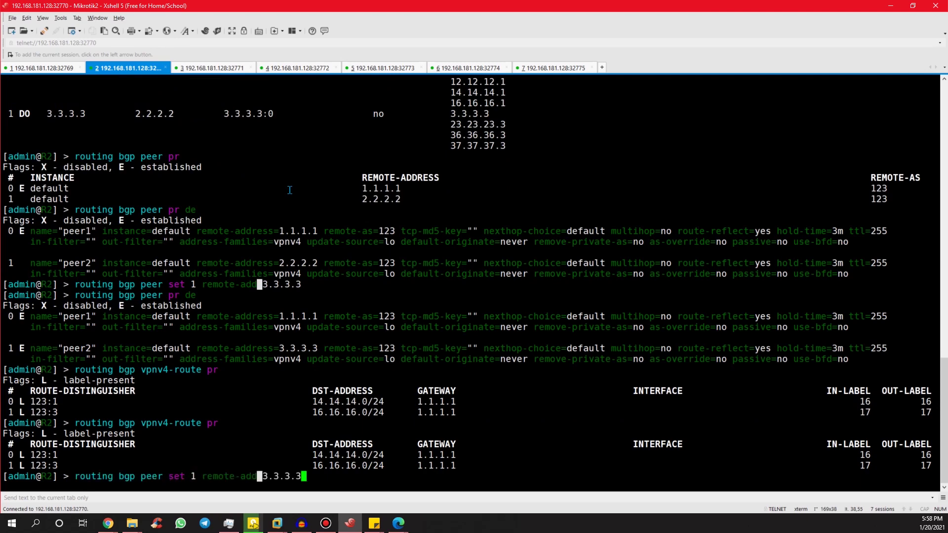
pyautogui.press('Return')
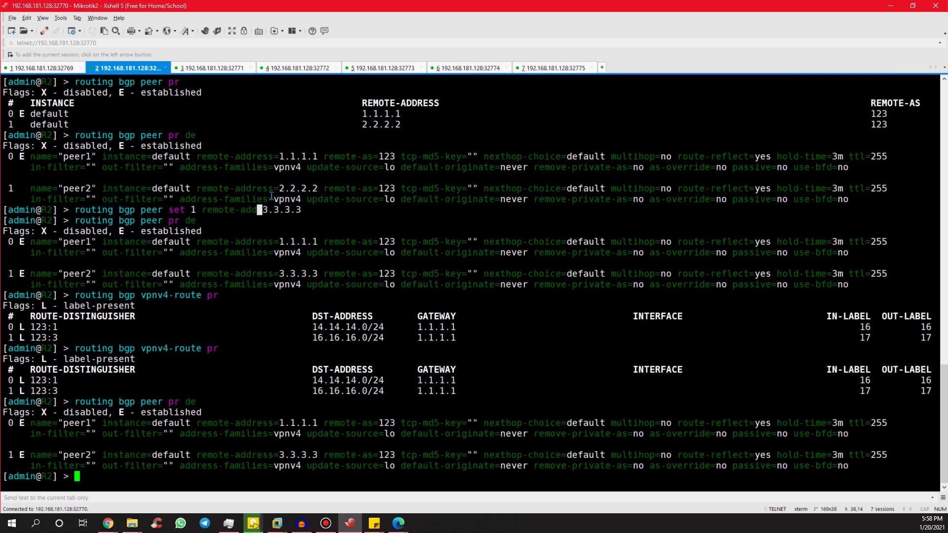
# Rerun R2's detailed BGP peer listing and its VPNv4 route listing.
pyautogui.press('Up')
pyautogui.press('Up')
pyautogui.press('Down')
pyautogui.press('Return')
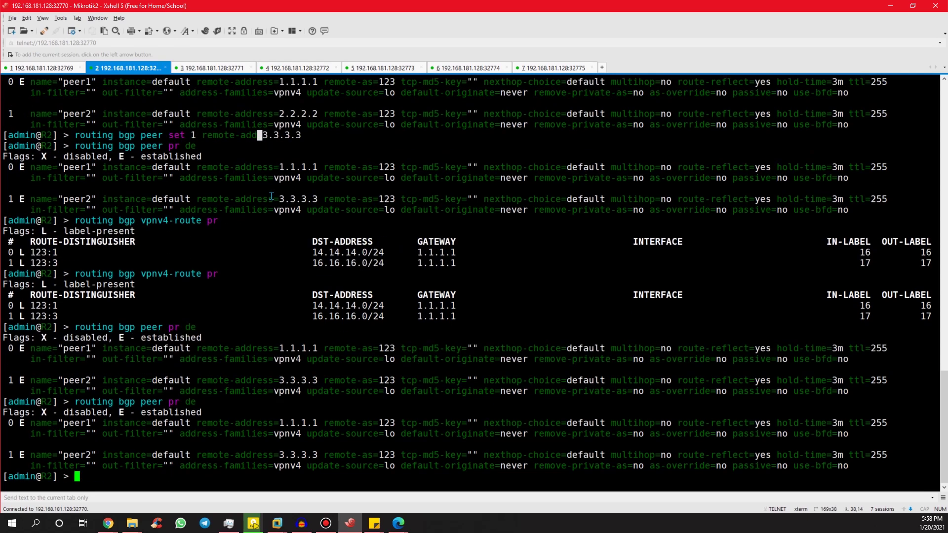
pyautogui.press('Up')
pyautogui.press('Up')
pyautogui.press('Return')
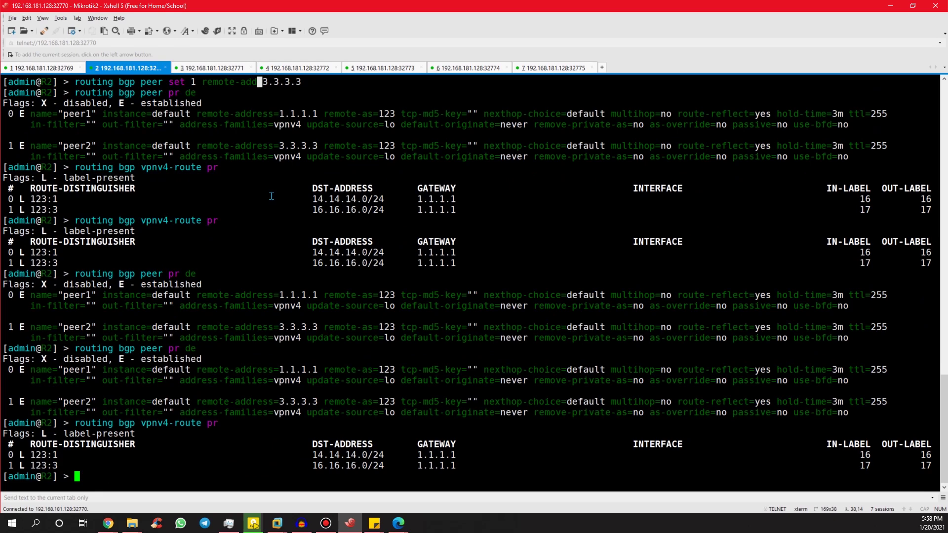
# Export R3's full configuration, showing VRFs vrfA and vrfB and the 2.2.2.2 vpnv4 peer.
pyautogui.click(219, 68)
pyautogui.write('exp')
pyautogui.press('Return')
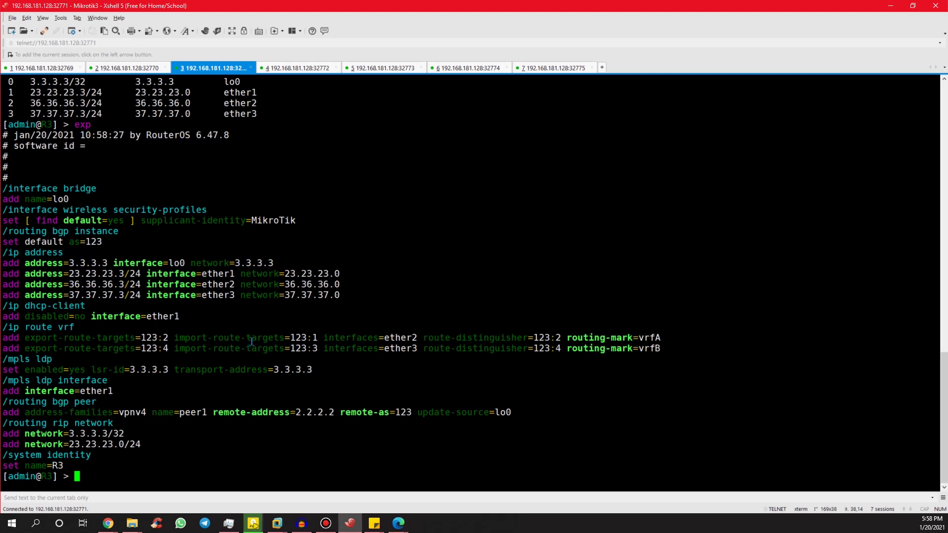
# Switch to the EVE-NG lab topology in Chrome.
pyautogui.hotkey('alt', 'Tab')
pyautogui.hotkey('alt', 'Tab')
pyautogui.hotkey('alt', 'Tab')
pyautogui.hotkey('alt', 'Tab')
pyautogui.hotkey('alt', 'Tab')
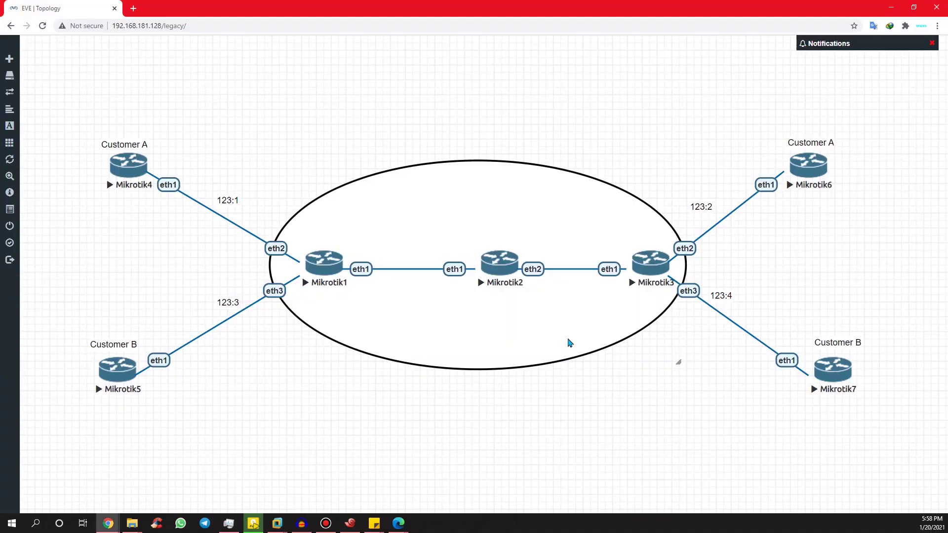
# Return to R3's Xshell session with its exported configuration.
pyautogui.hotkey('alt', 'Tab')
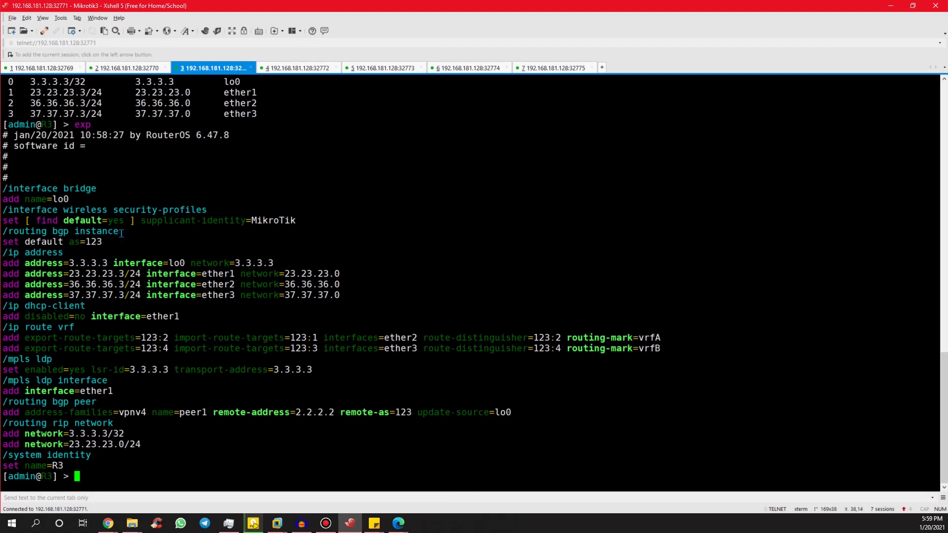
# List R3's BGP VRF instances and enter the /routing bgp instance vrf level.
pyautogui.write('ro bgp ins vrf pr')
pyautogui.press('Return')
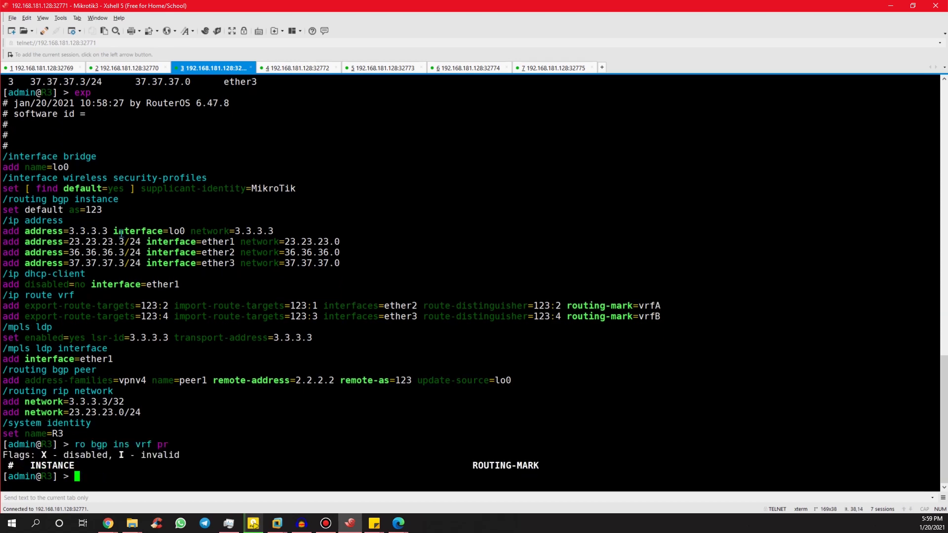
pyautogui.write('routing bgp ins vr')
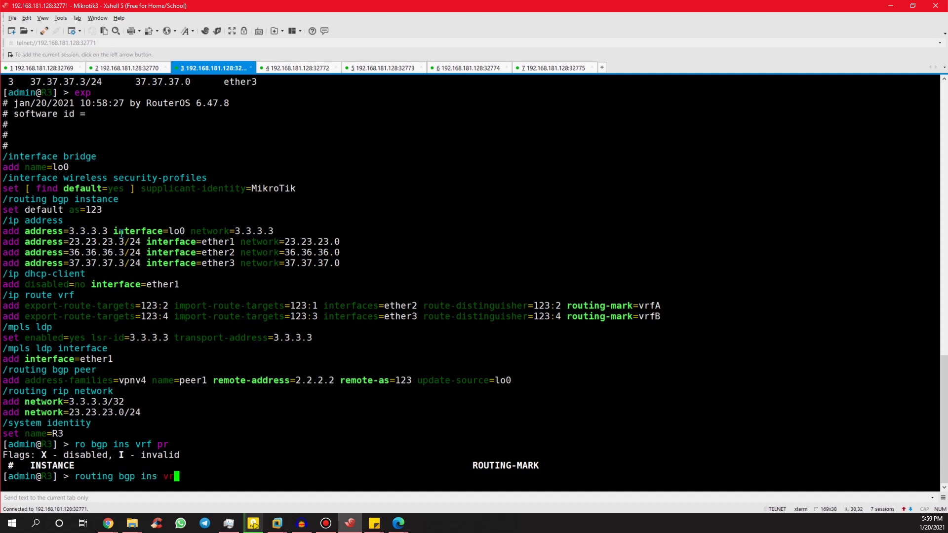
pyautogui.press('BackSpace')
pyautogui.write('rf')
pyautogui.press('Return')
# Add redistribute-connected=yes entries with routing-mark vrfA and vrfB on R3.
pyautogui.write('add redi')
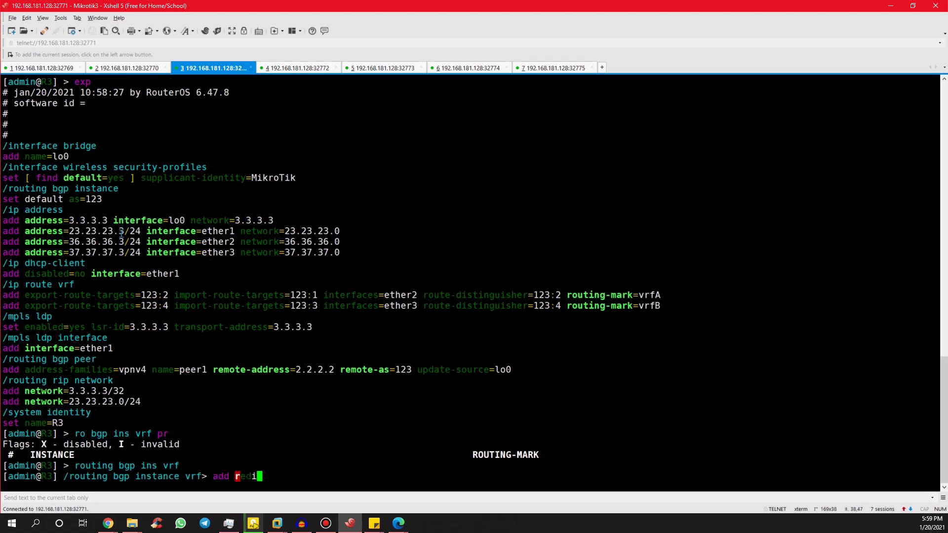
pyautogui.press('Tab')
pyautogui.write('c')
pyautogui.press('Tab')
pyautogui.write('y ro')
pyautogui.press('Tab')
pyautogui.write('vrfA')
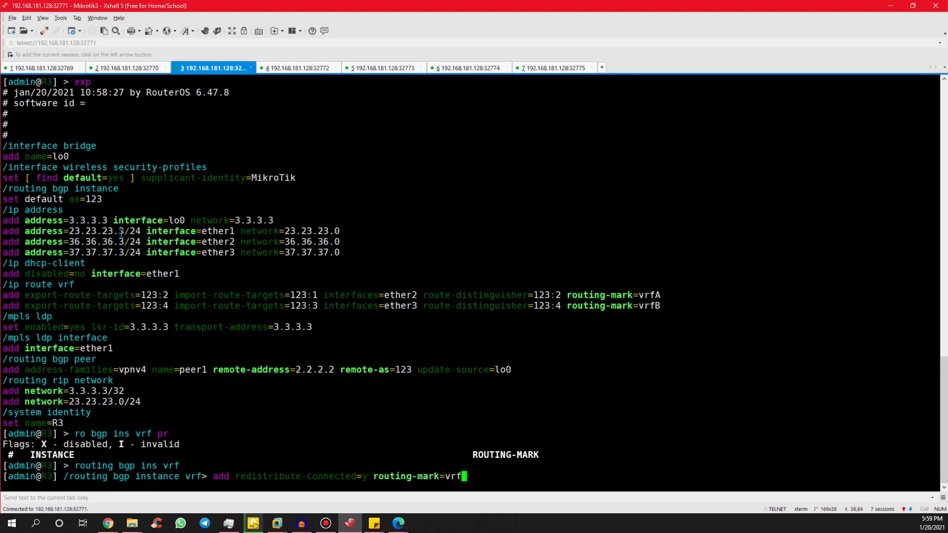
pyautogui.press('Return')
pyautogui.press('Up')
pyautogui.press('BackSpace')
pyautogui.write('B')
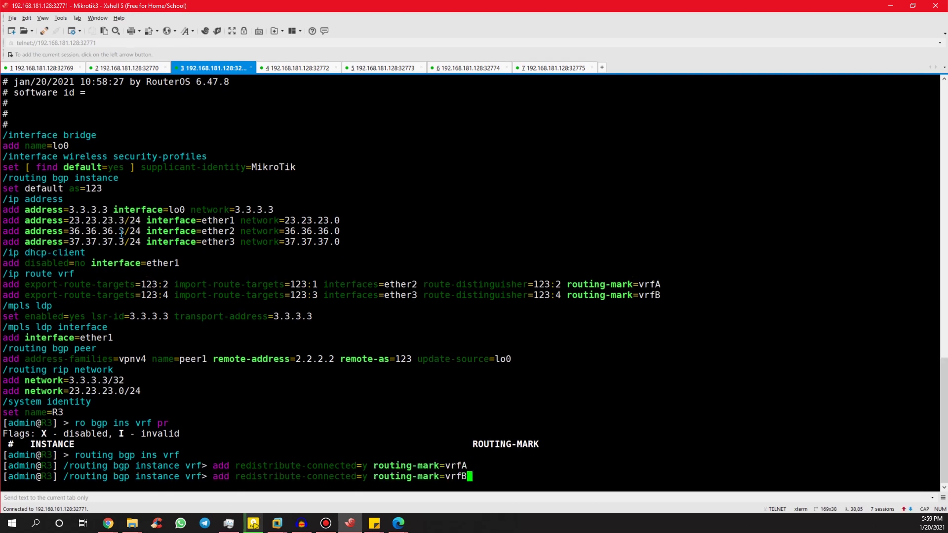
pyautogui.press('Return')
# Return to root and list R2's VPNv4 routes, now including 36.36.36.0/24 and 37.37.37.0/24.
pyautogui.write('..')
pyautogui.press('Return')
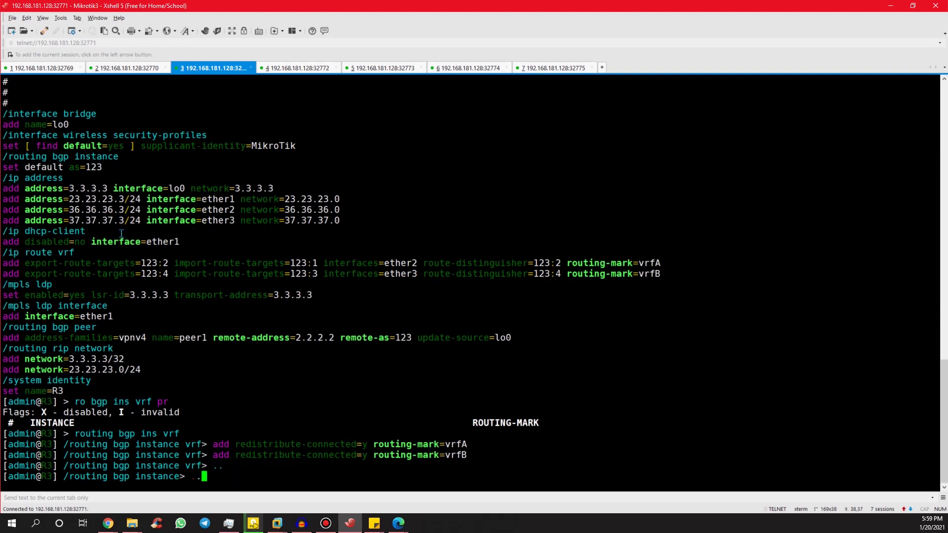
pyautogui.write('..')
pyautogui.press('Return')
pyautogui.write('..')
pyautogui.press('Return')
pyautogui.write('..')
pyautogui.press('Return')
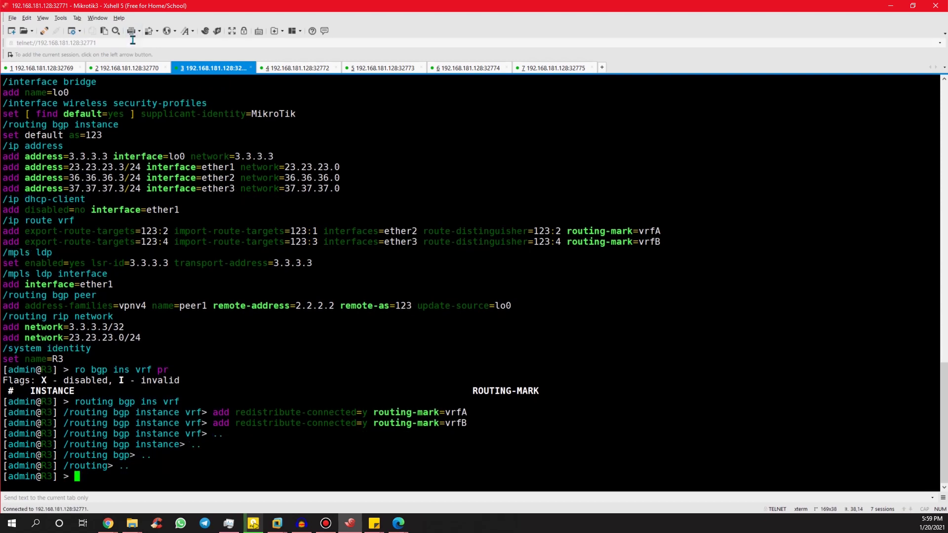
pyautogui.click(128, 69)
pyautogui.press('Up')
pyautogui.press('Return')
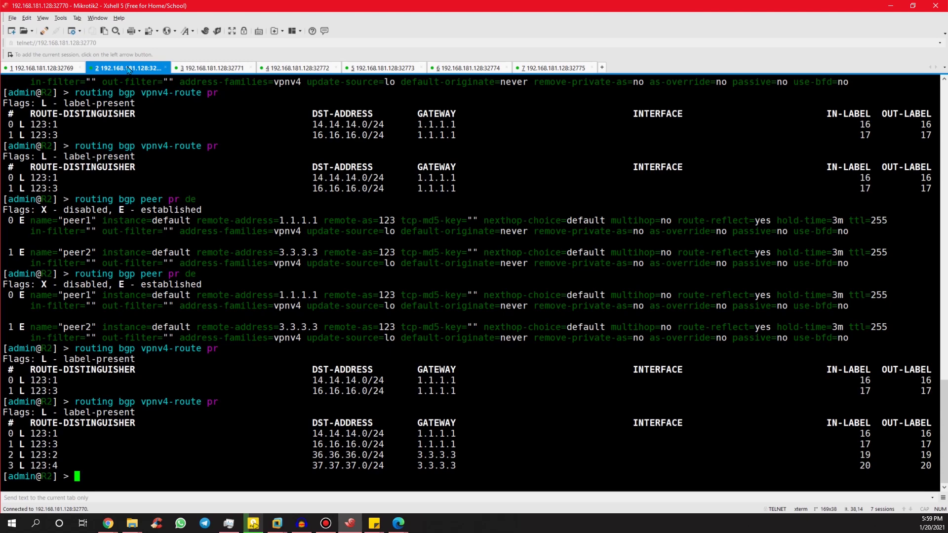
# On R4, ping and trace the remote Customer A site 36.36.36.6.
pyautogui.click(299, 69)
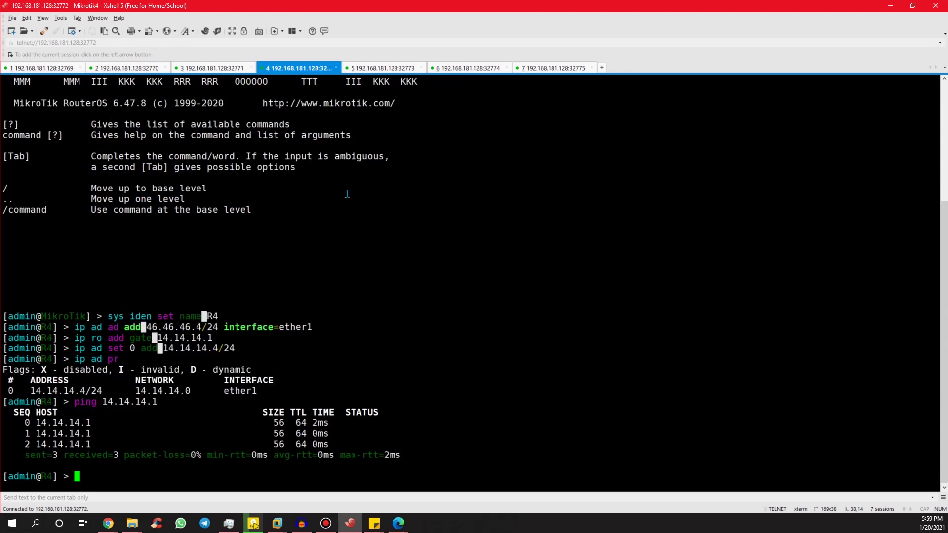
pyautogui.write('ping 36.36.36.6')
pyautogui.press('Return')
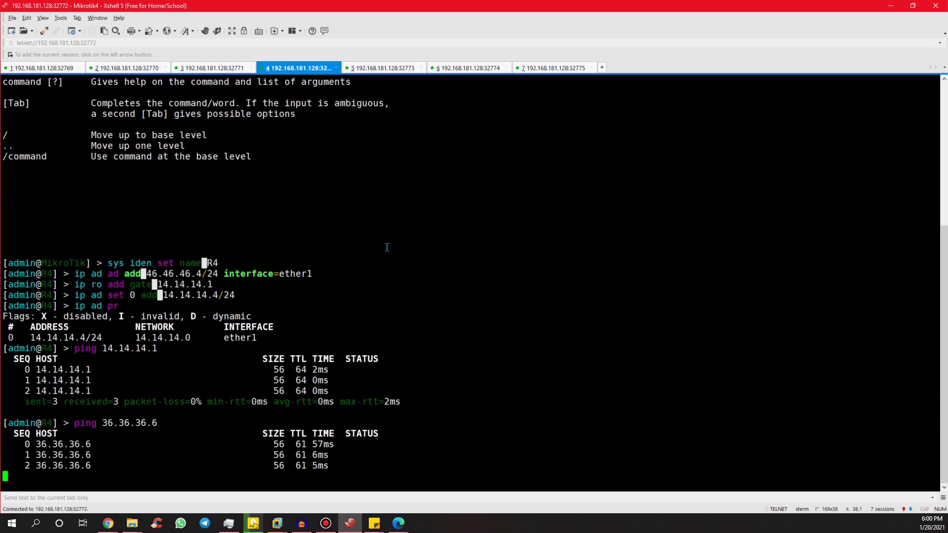
pyautogui.write('tool trace ')
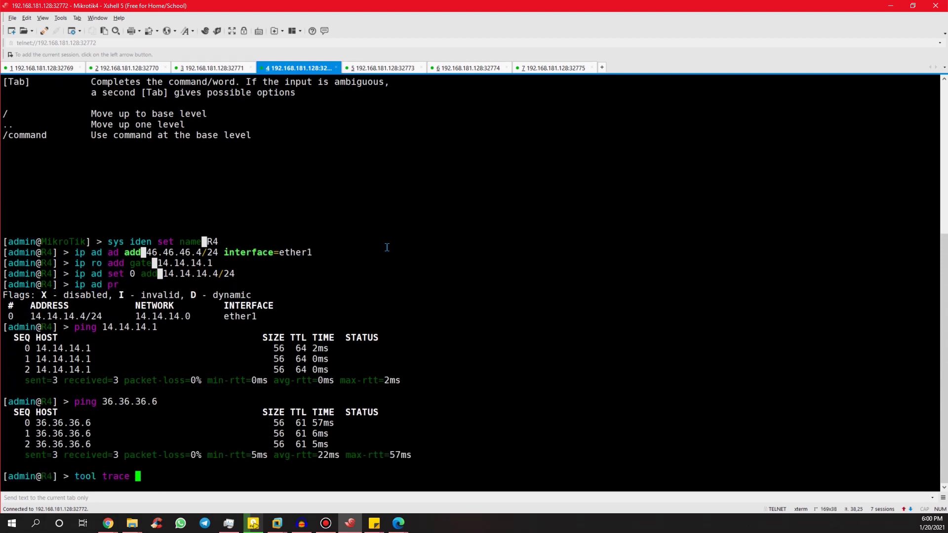
pyautogui.write('36.36.36.6')
pyautogui.press('Return')
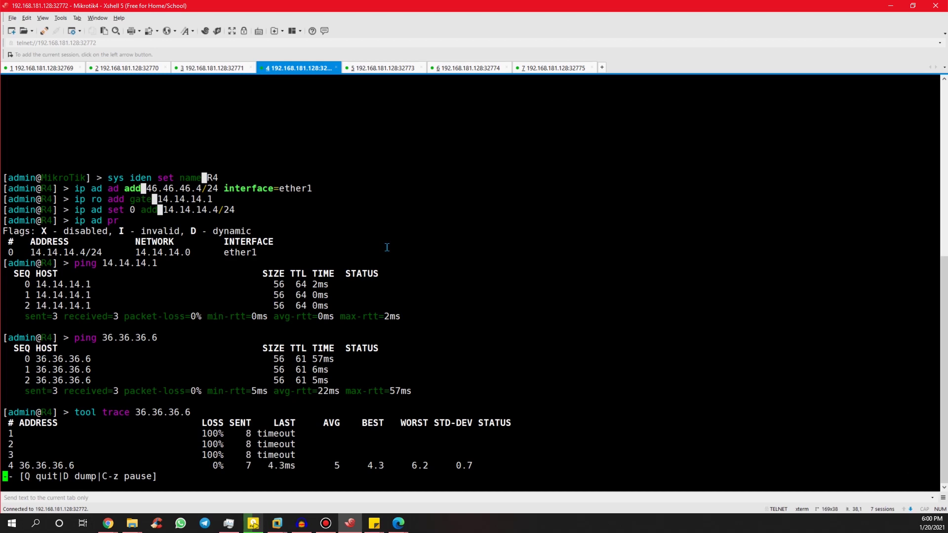
pyautogui.press('q')
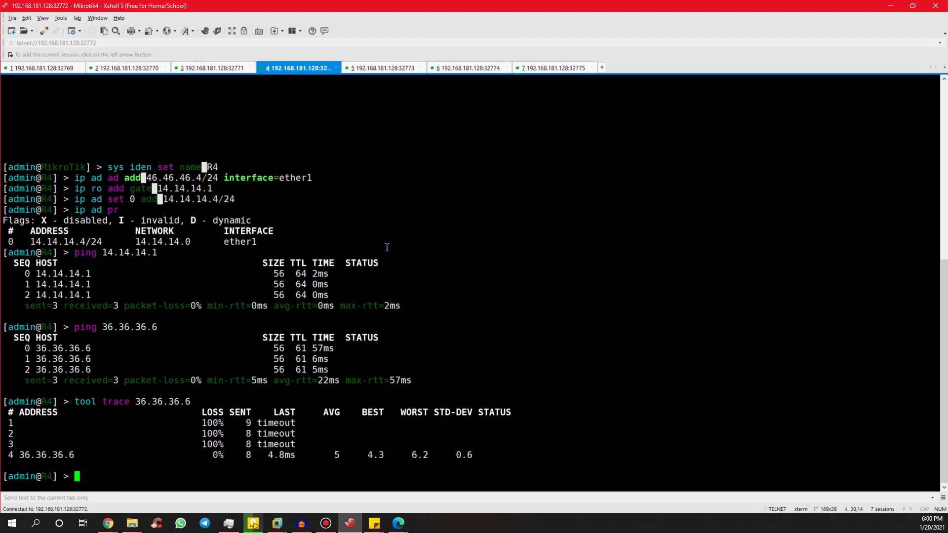
# Trace 36.36.36.6 from R4 with src-address 14.14.14.4, then move to R7's session.
pyautogui.press('Up')
pyautogui.write('s')
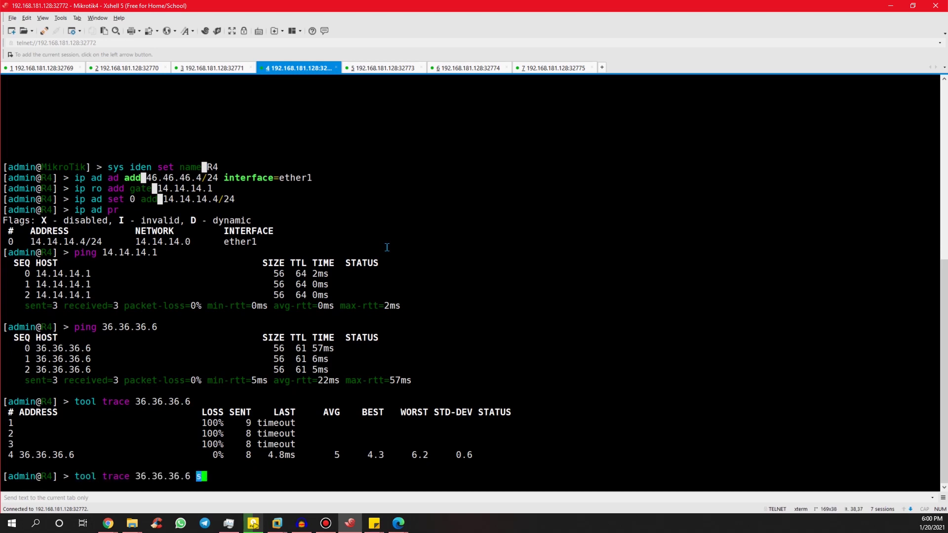
pyautogui.write('r')
pyautogui.press('Tab')
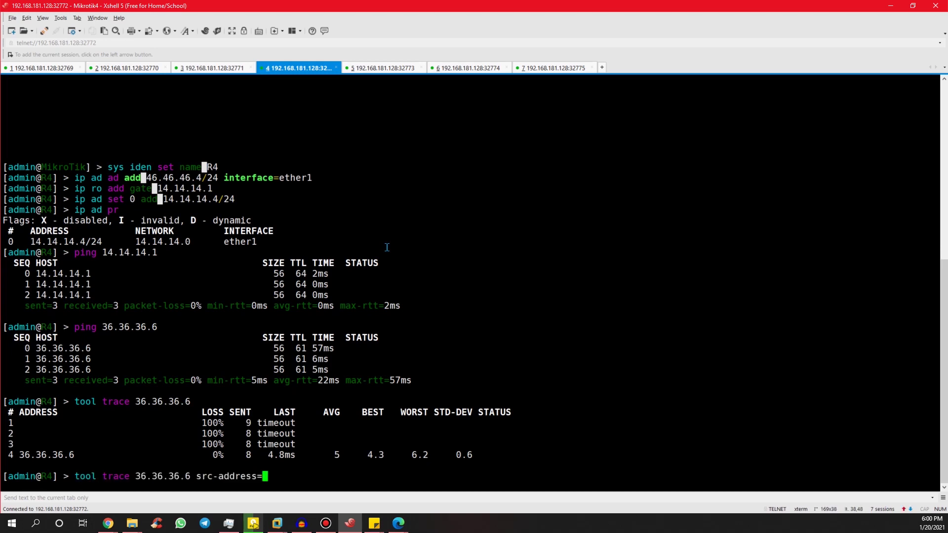
pyautogui.write('14.14.14.4')
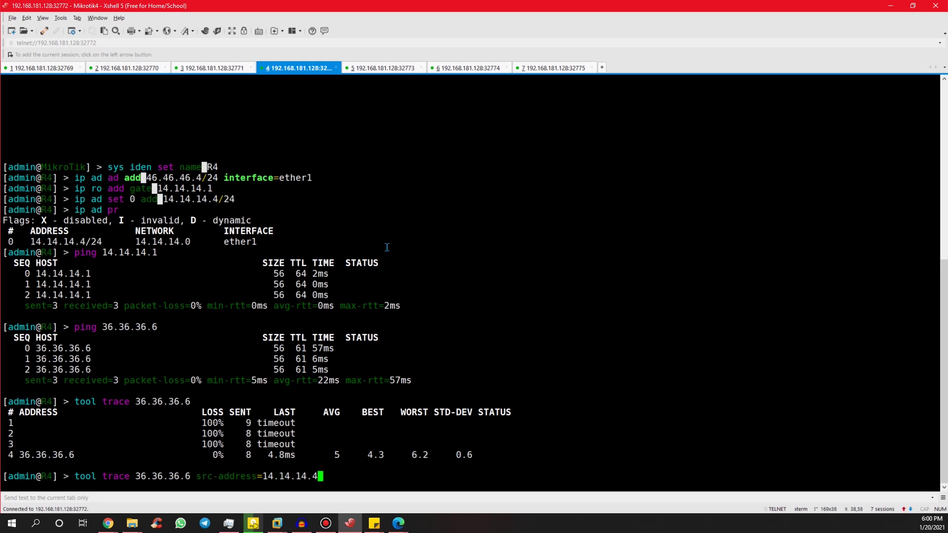
pyautogui.press('Return')
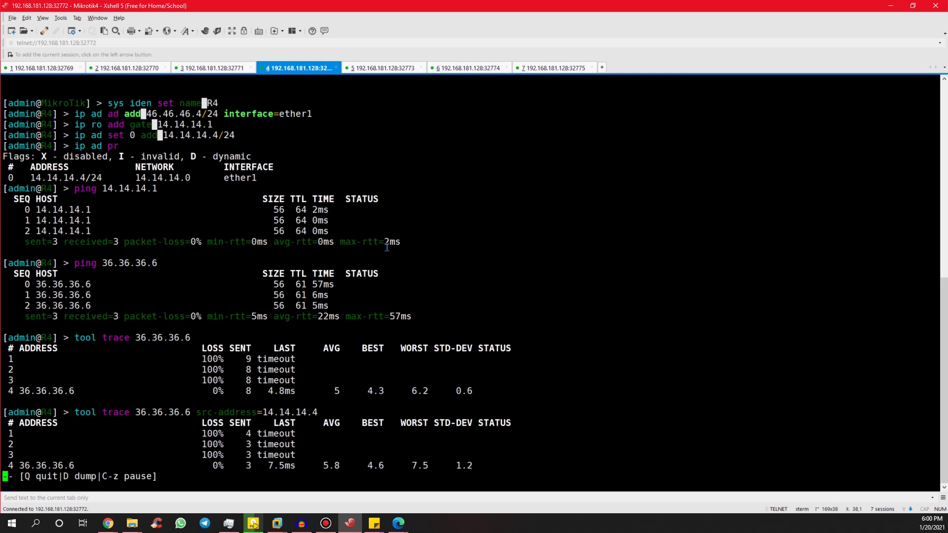
pyautogui.press('q')
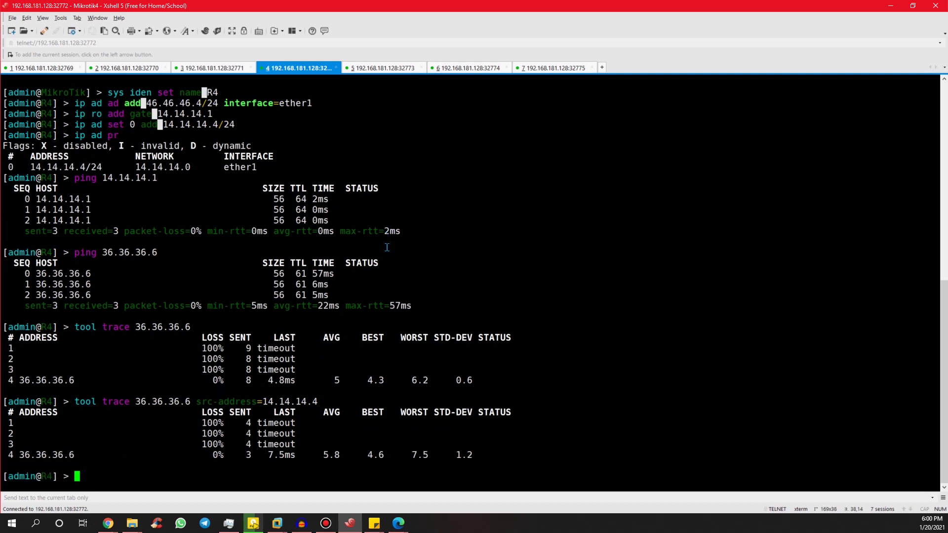
pyautogui.click(357, 69)
pyautogui.click(557, 69)
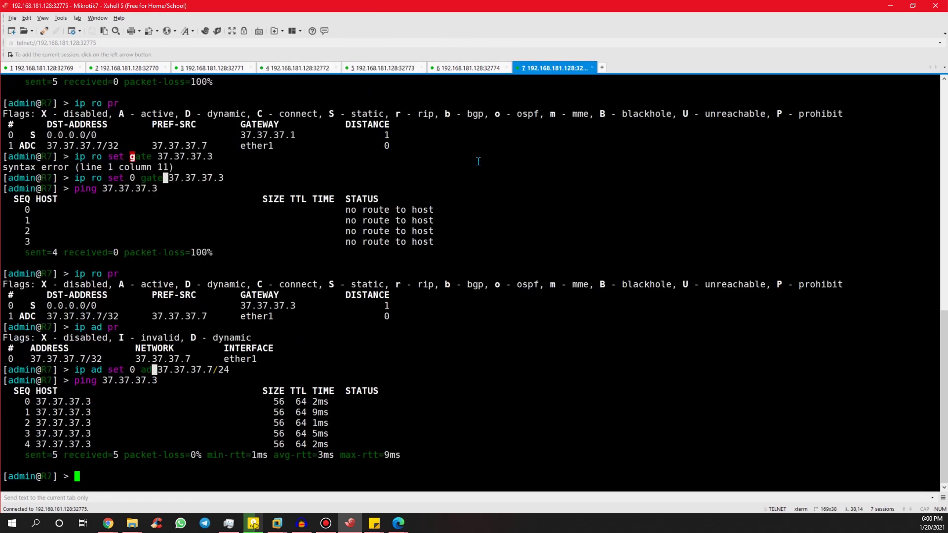
# From R7, ping and trace 16.16.16.6, reaching it in four hops.
pyautogui.press('Tab')
pyautogui.press('Tab')
pyautogui.hotkey('alt', 'Tab')
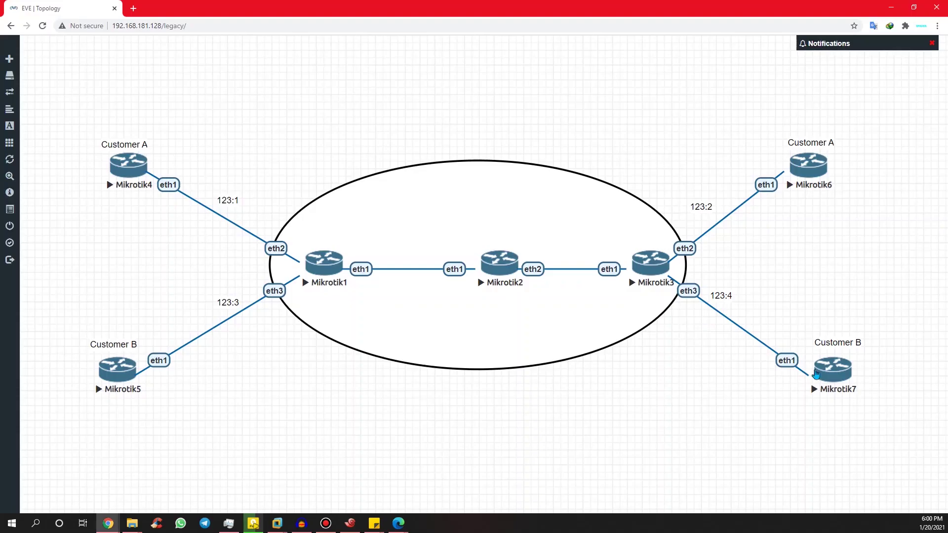
pyautogui.hotkey('alt', 'Tab')
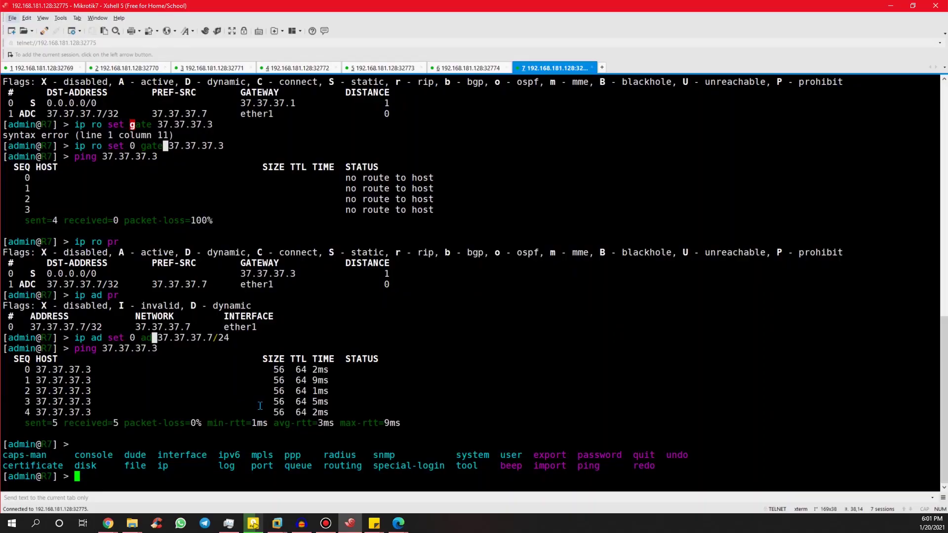
pyautogui.write('ping 16.16.16.6')
pyautogui.press('Return')
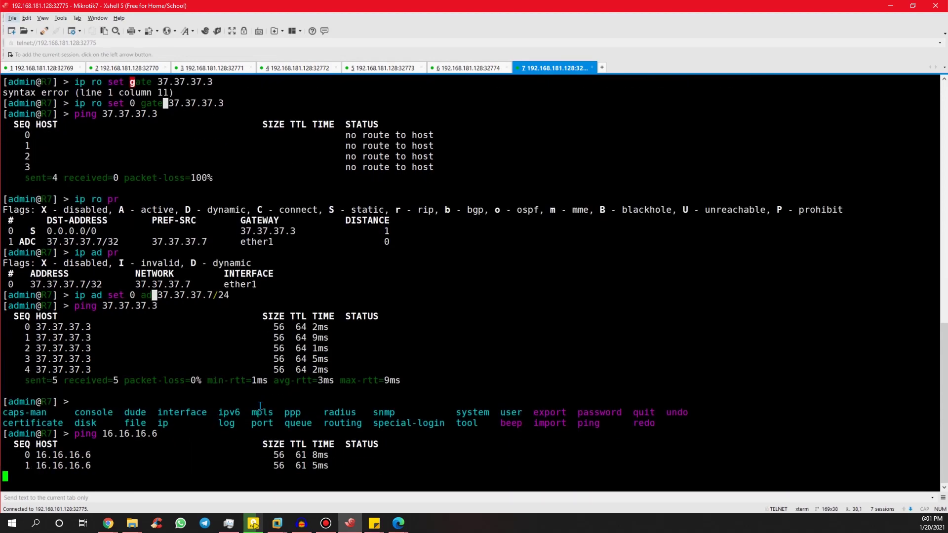
pyautogui.hotkey('ctrl', 'c')
pyautogui.write('too')
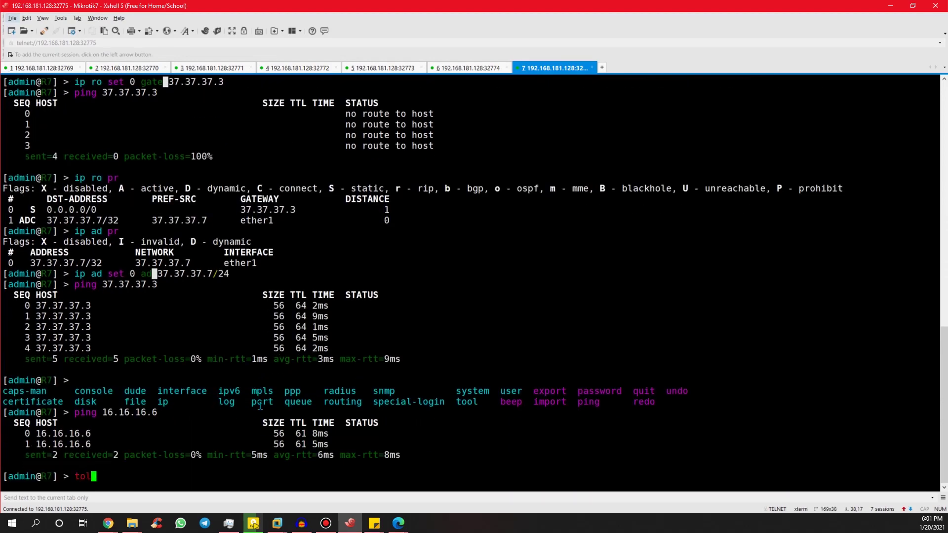
pyautogui.write('l trace 16.16.16.6')
pyautogui.press('Return')
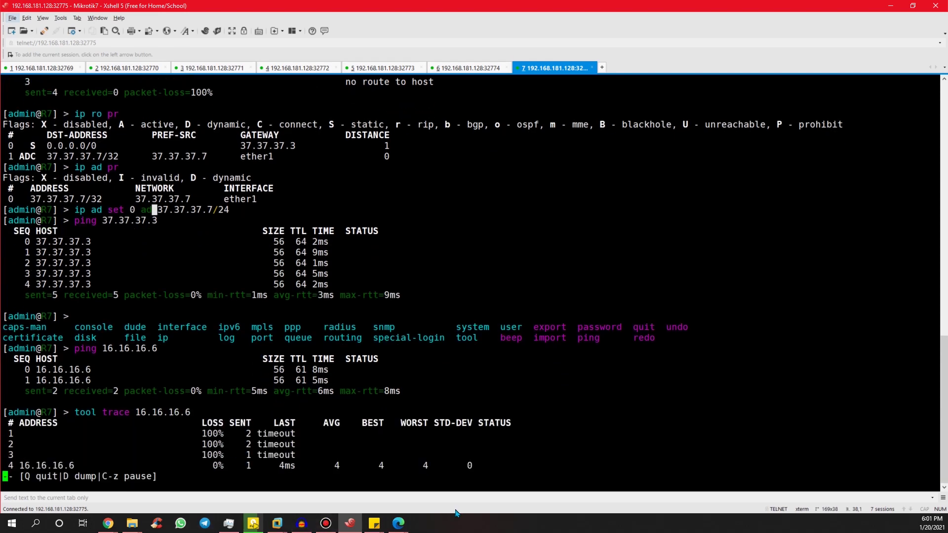
pyautogui.press('q')
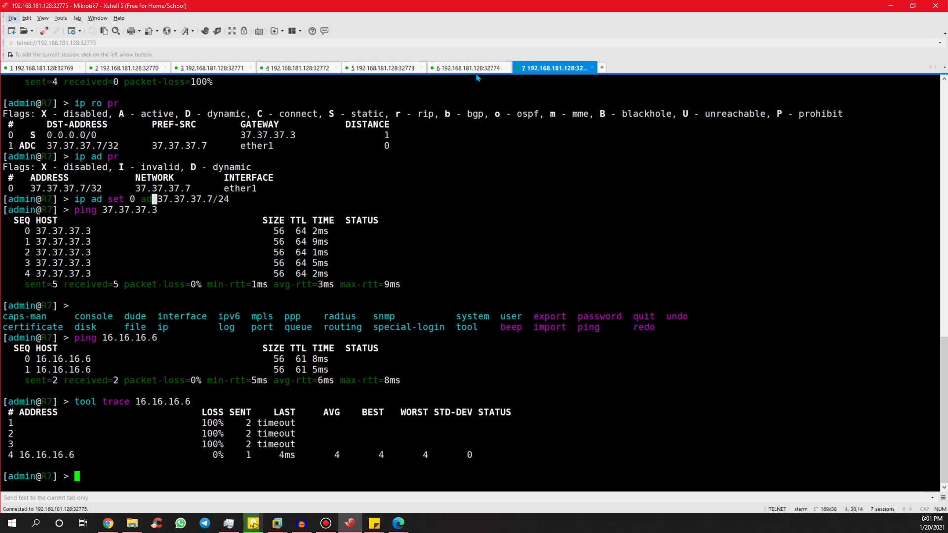
# Ping 37.37.37.3 from R7, then start a telnet session to 37.37.37.3.
pyautogui.hotkey('alt', 'Tab')
pyautogui.hotkey('alt', 'Tab')
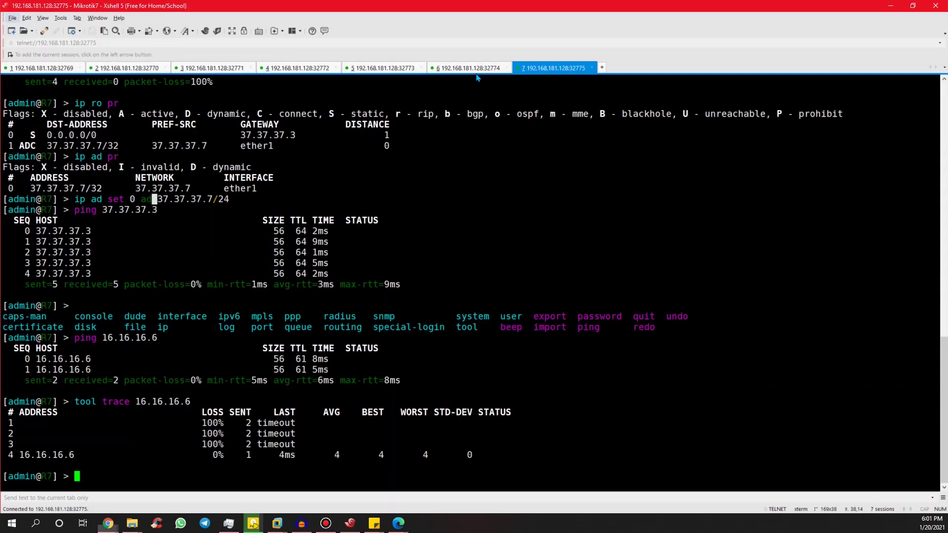
pyautogui.write('ping 37.3')
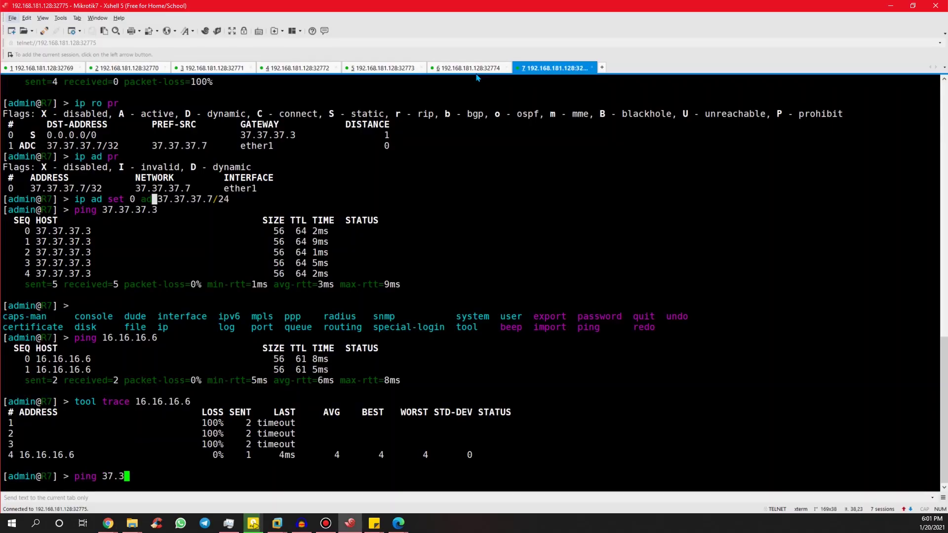
pyautogui.write('7.37.37')
pyautogui.press('Return')
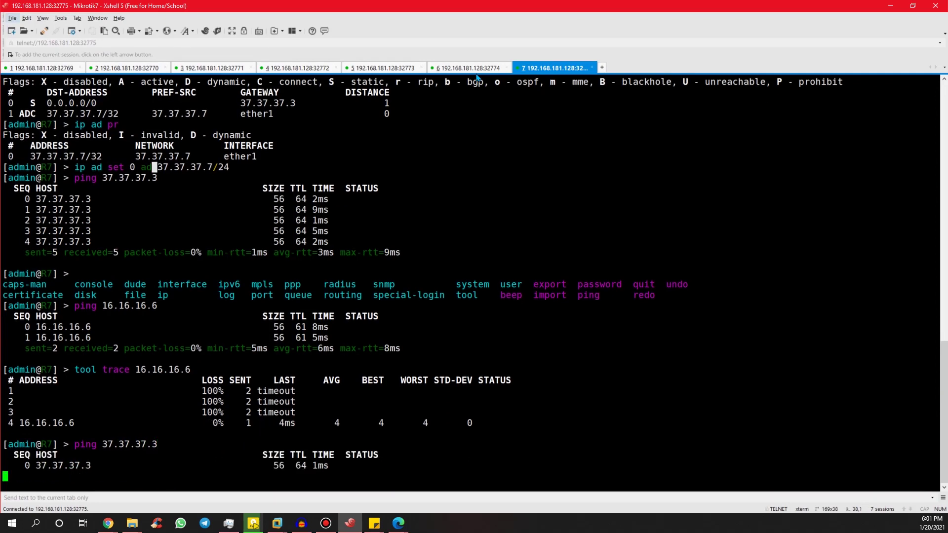
pyautogui.hotkey('ctrl', 'c')
pyautogui.write('sys telnet 37.37.37.3')
pyautogui.press('Return')
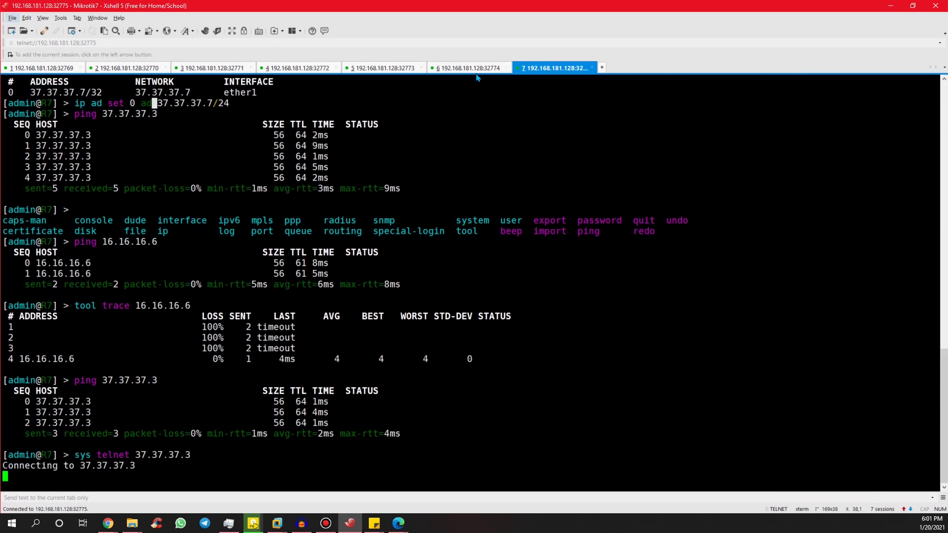